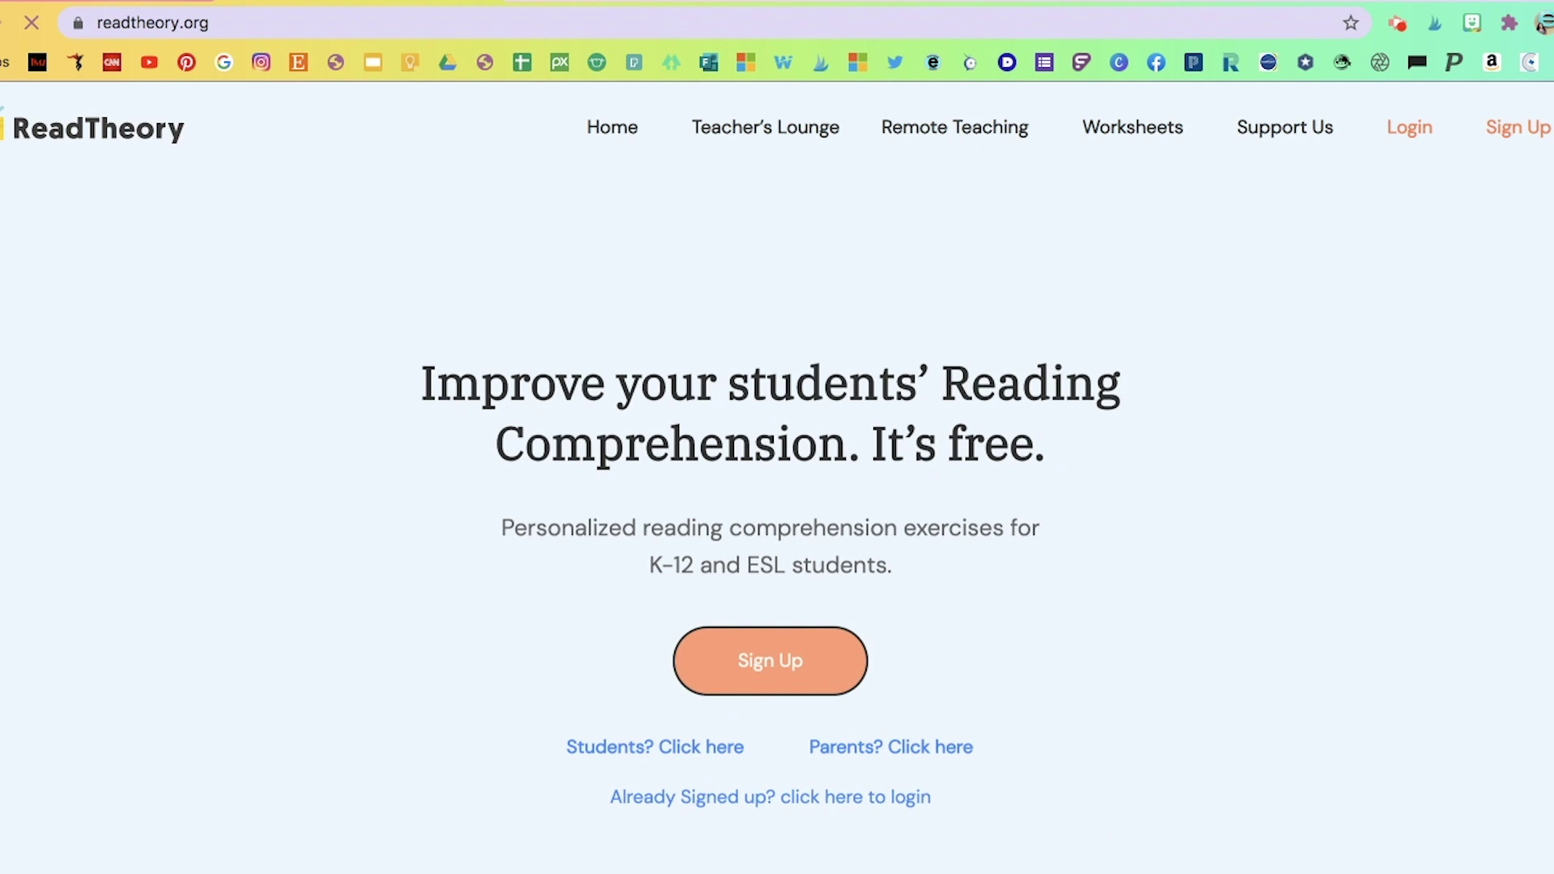
# Step: Go back from readtheory.org to the Schoology course Updates page with alt+Left
pyautogui.hotkey('alt', 'Left')
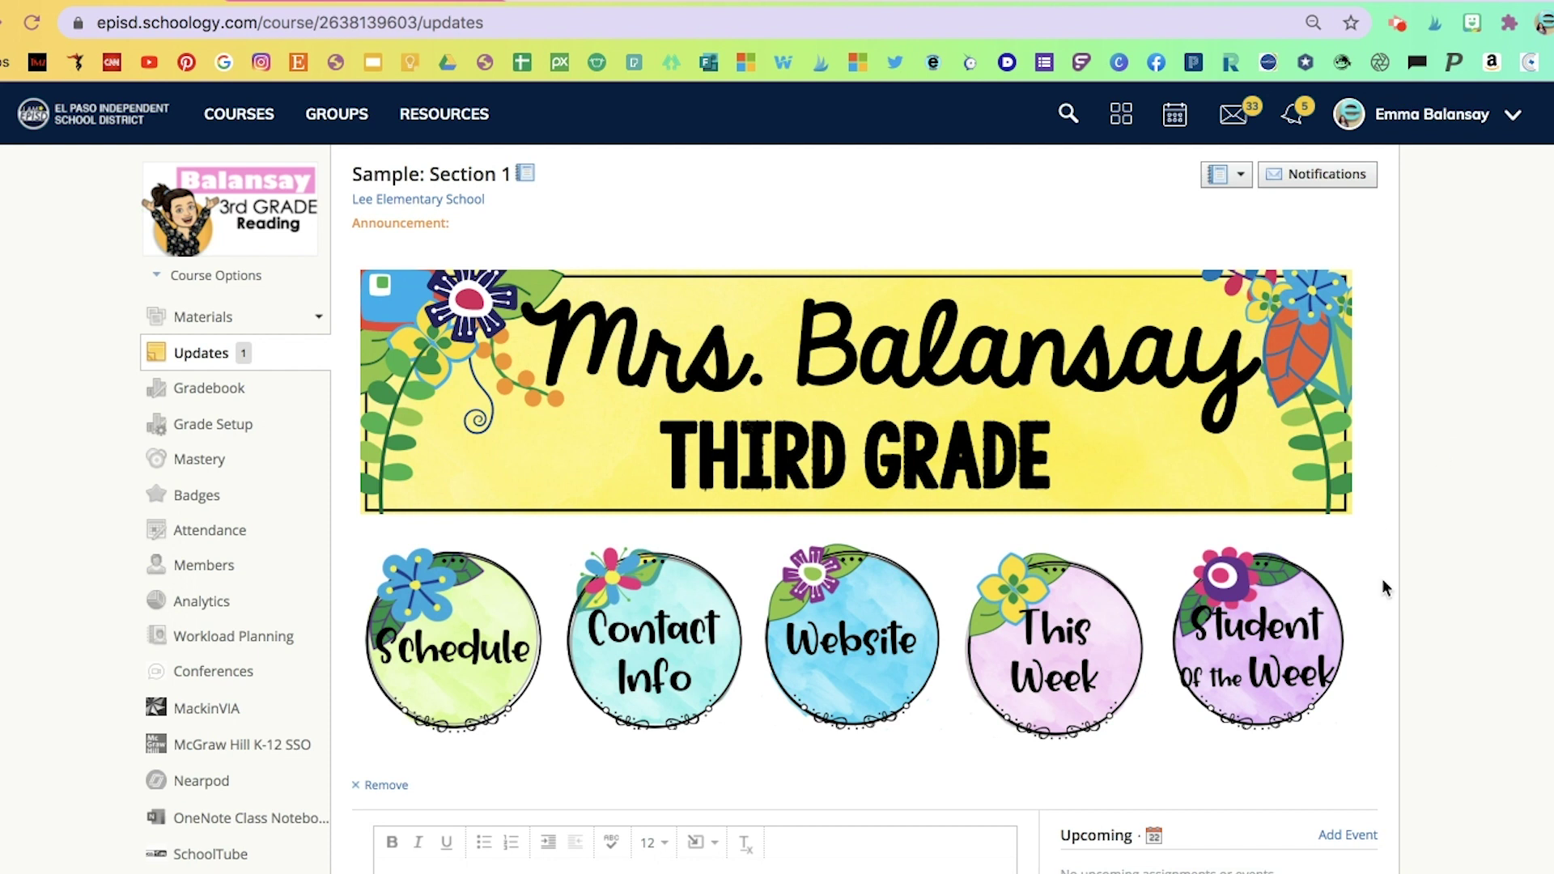
# Step: Open the Peek of the Week image linked to the Schedule circle
pyautogui.scroll(-15, 1382, 579)
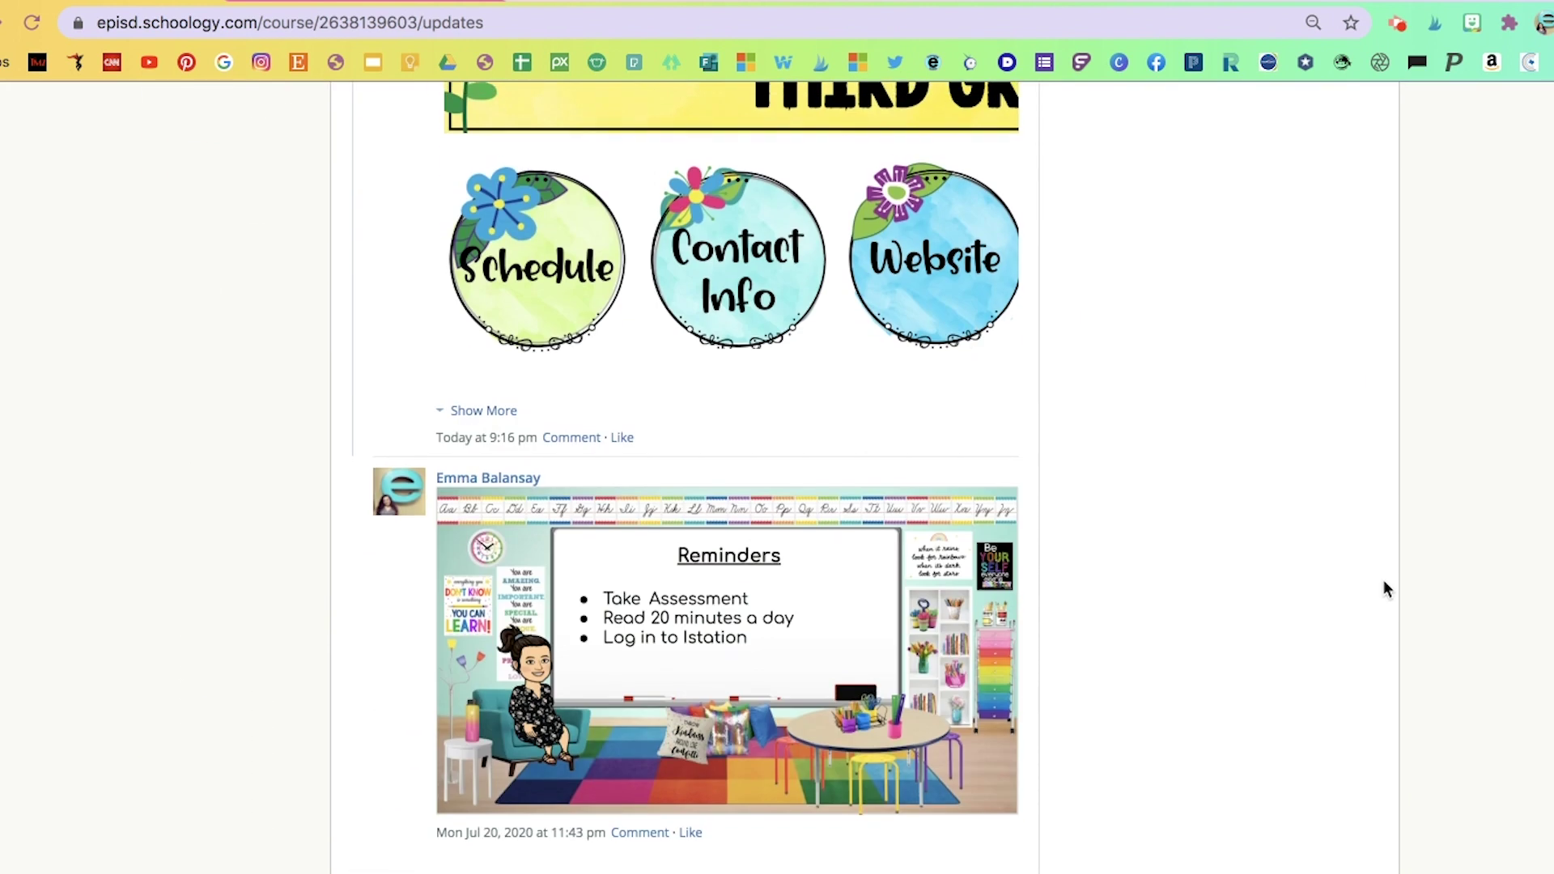
pyautogui.scroll(15, 1382, 580)
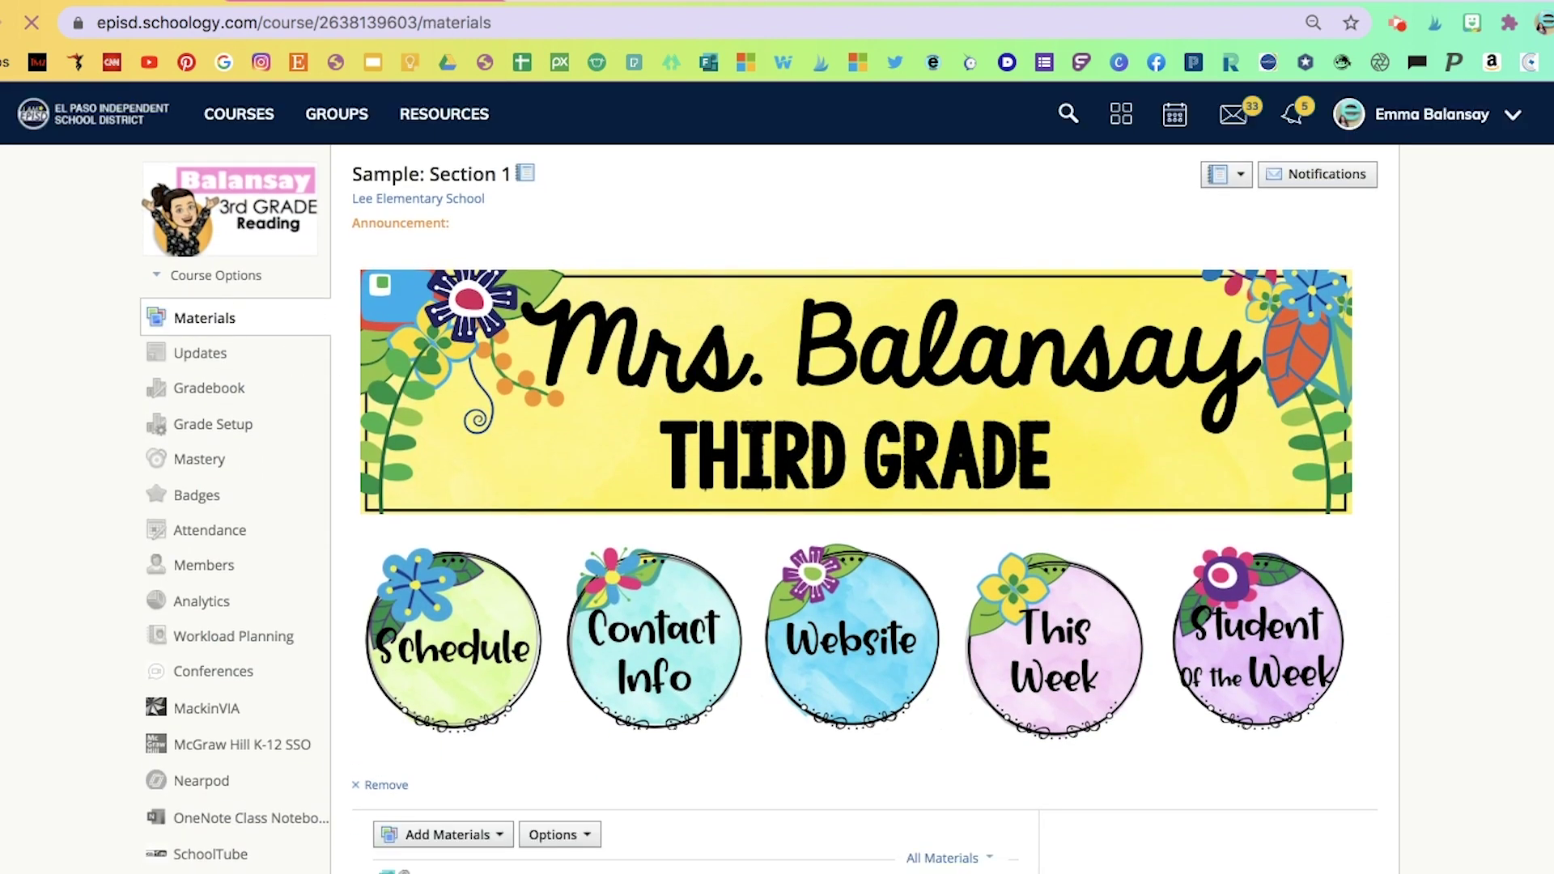
pyautogui.scroll(-9, 858, 518)
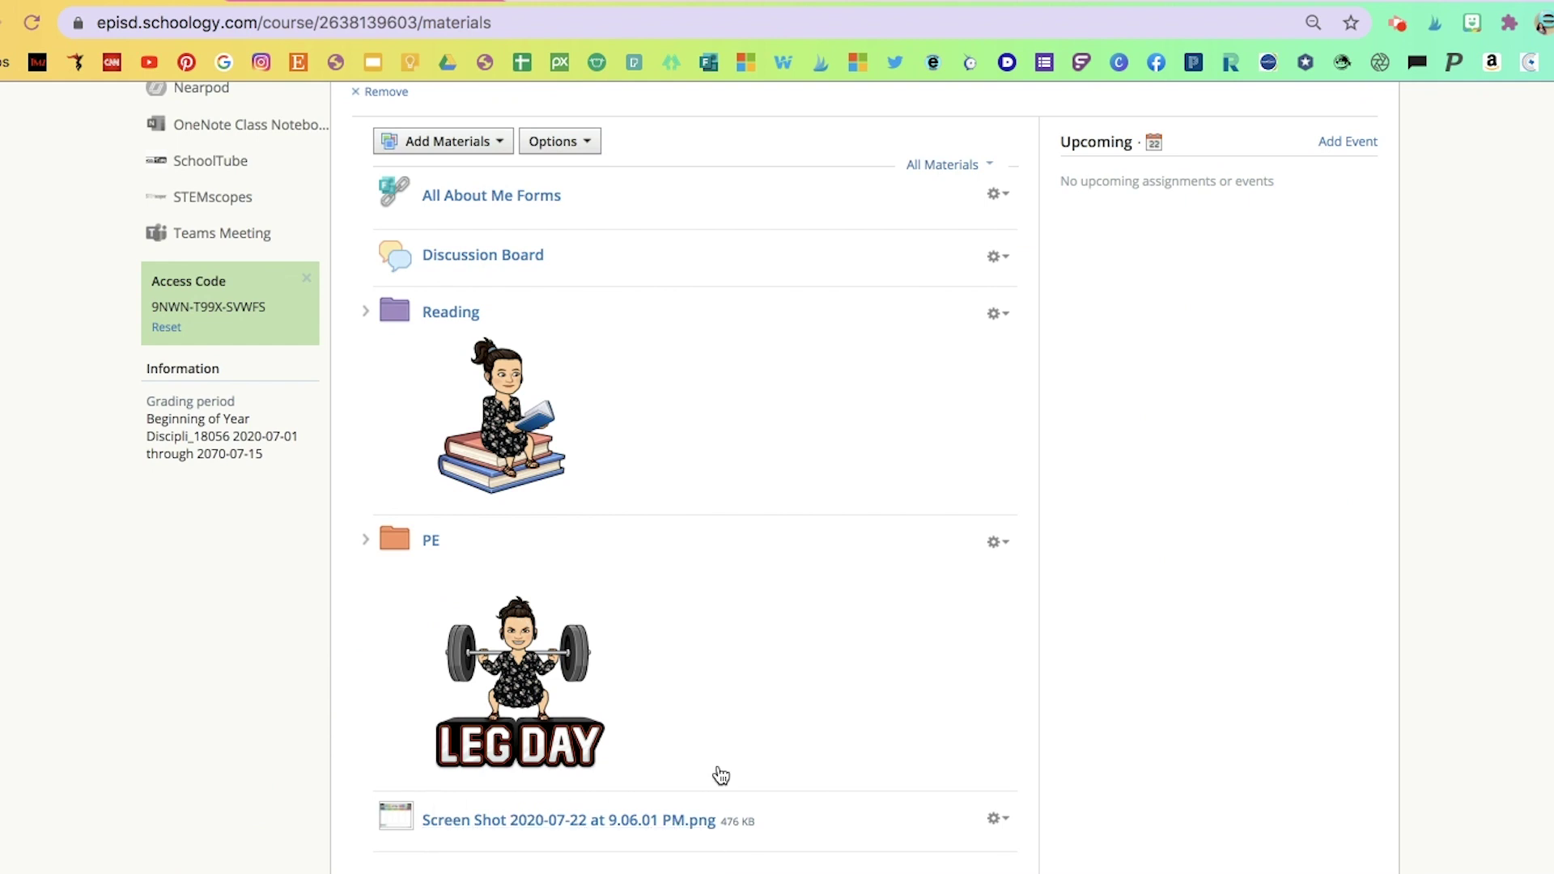
pyautogui.scroll(9, 718, 773)
pyautogui.click(471, 636)
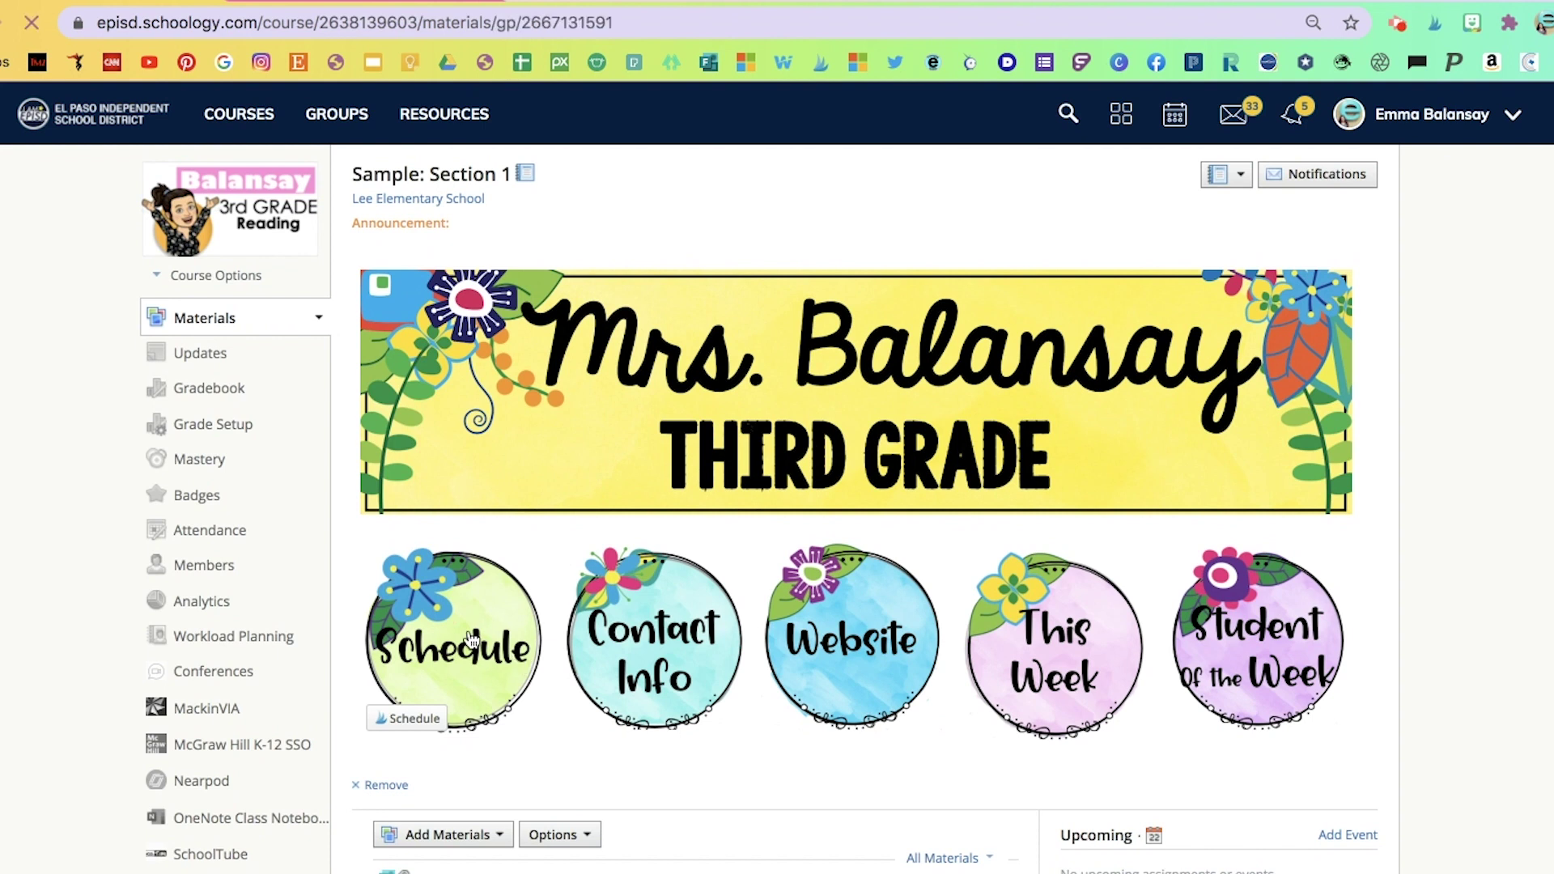
# Step: Look over the Peek of the Week screenshot, then return to the course Updates page
pyautogui.hscroll(2, 783, 604)
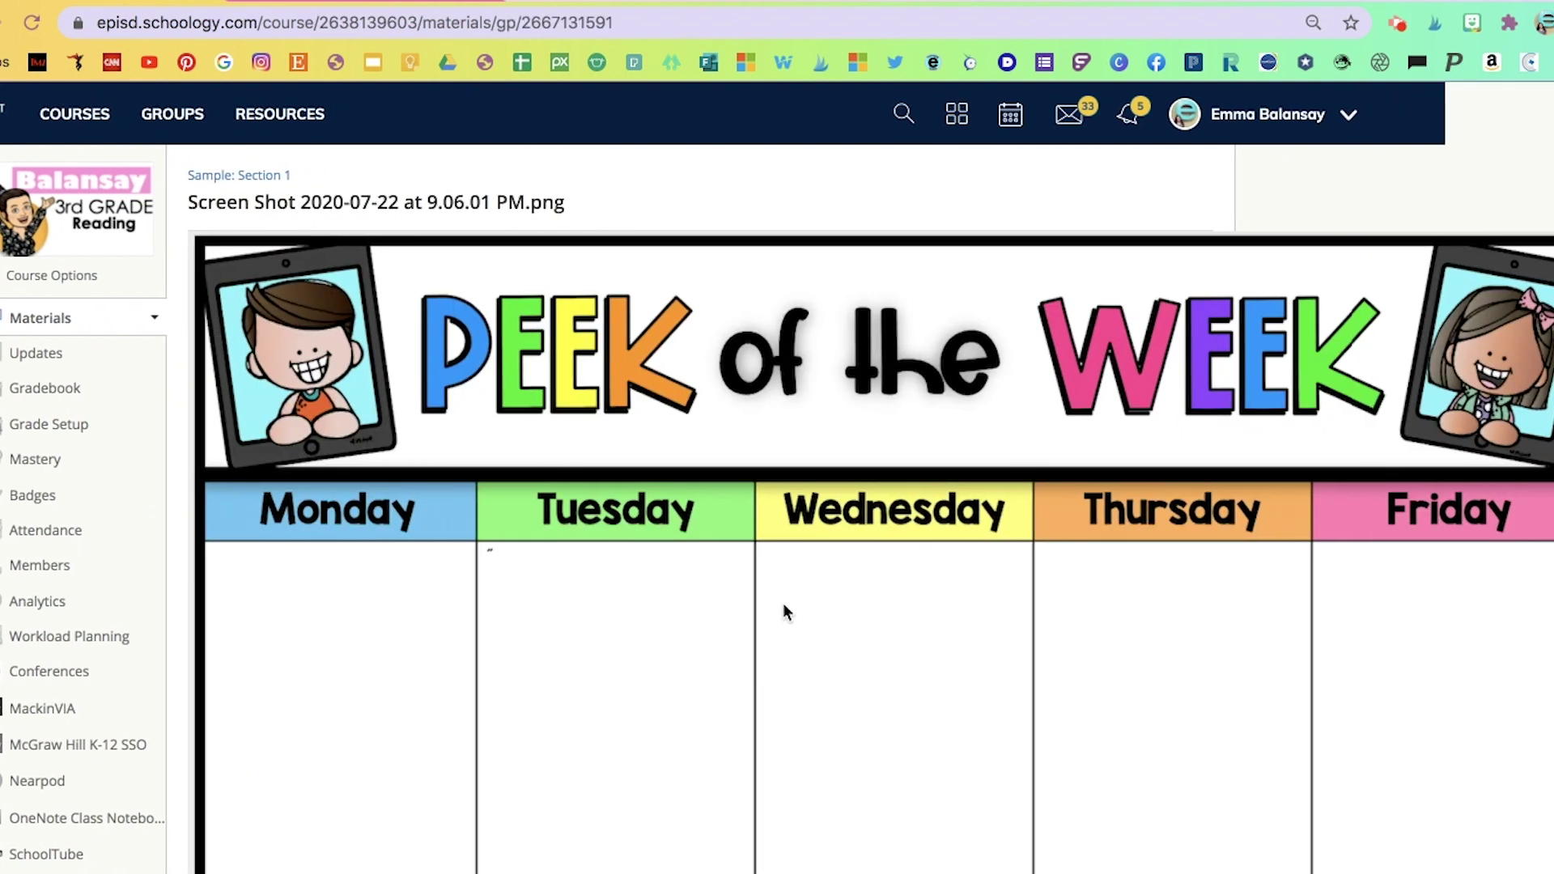
pyautogui.scroll(-5, 783, 604)
pyautogui.scroll(5, 783, 604)
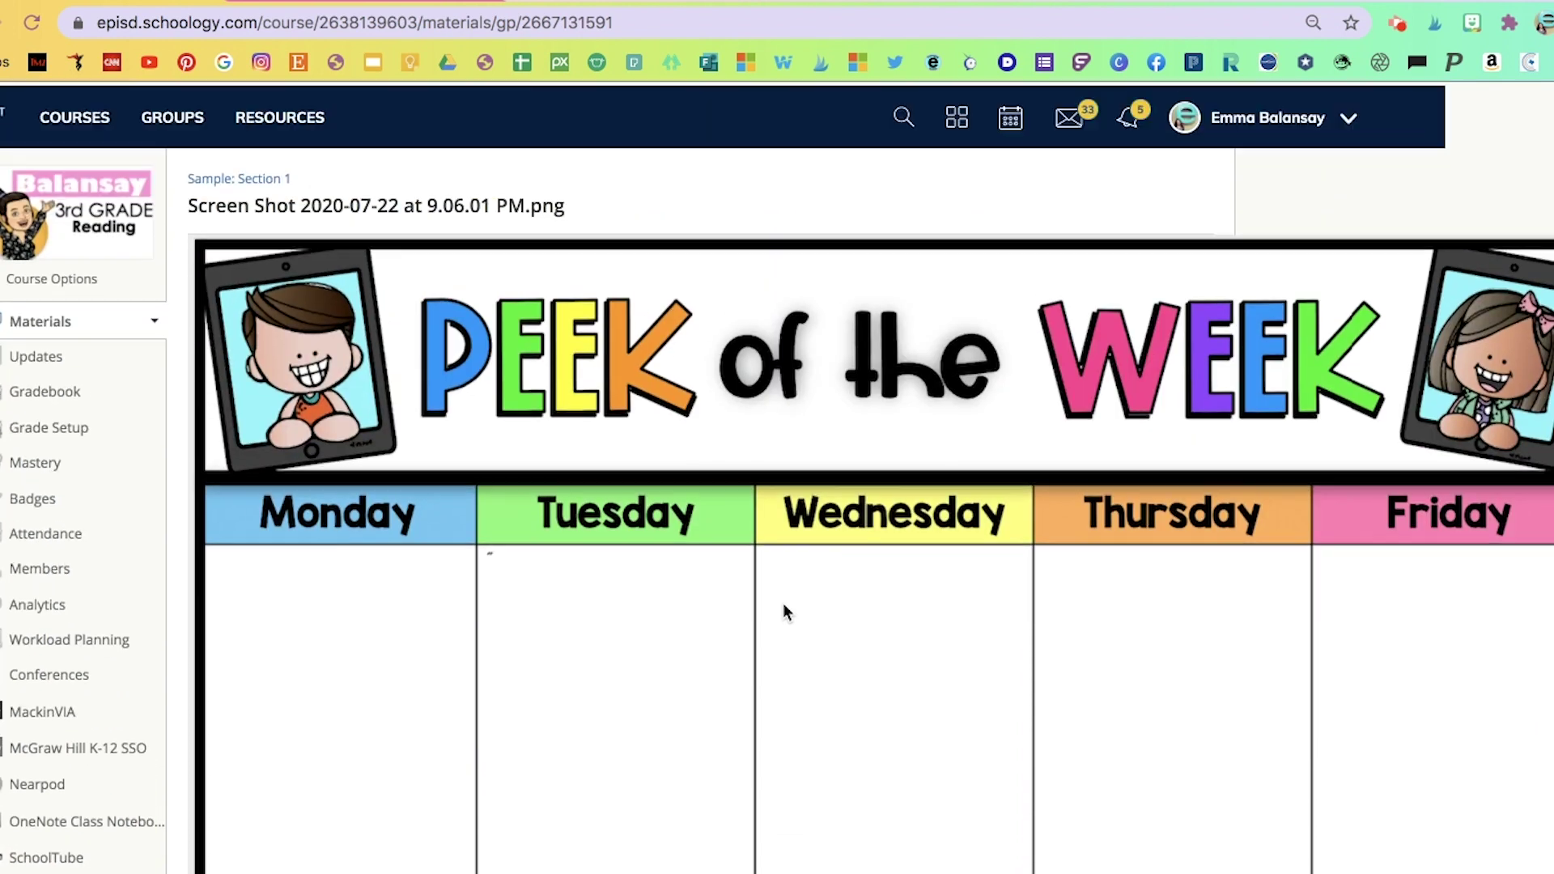
pyautogui.hscroll(-2, 783, 604)
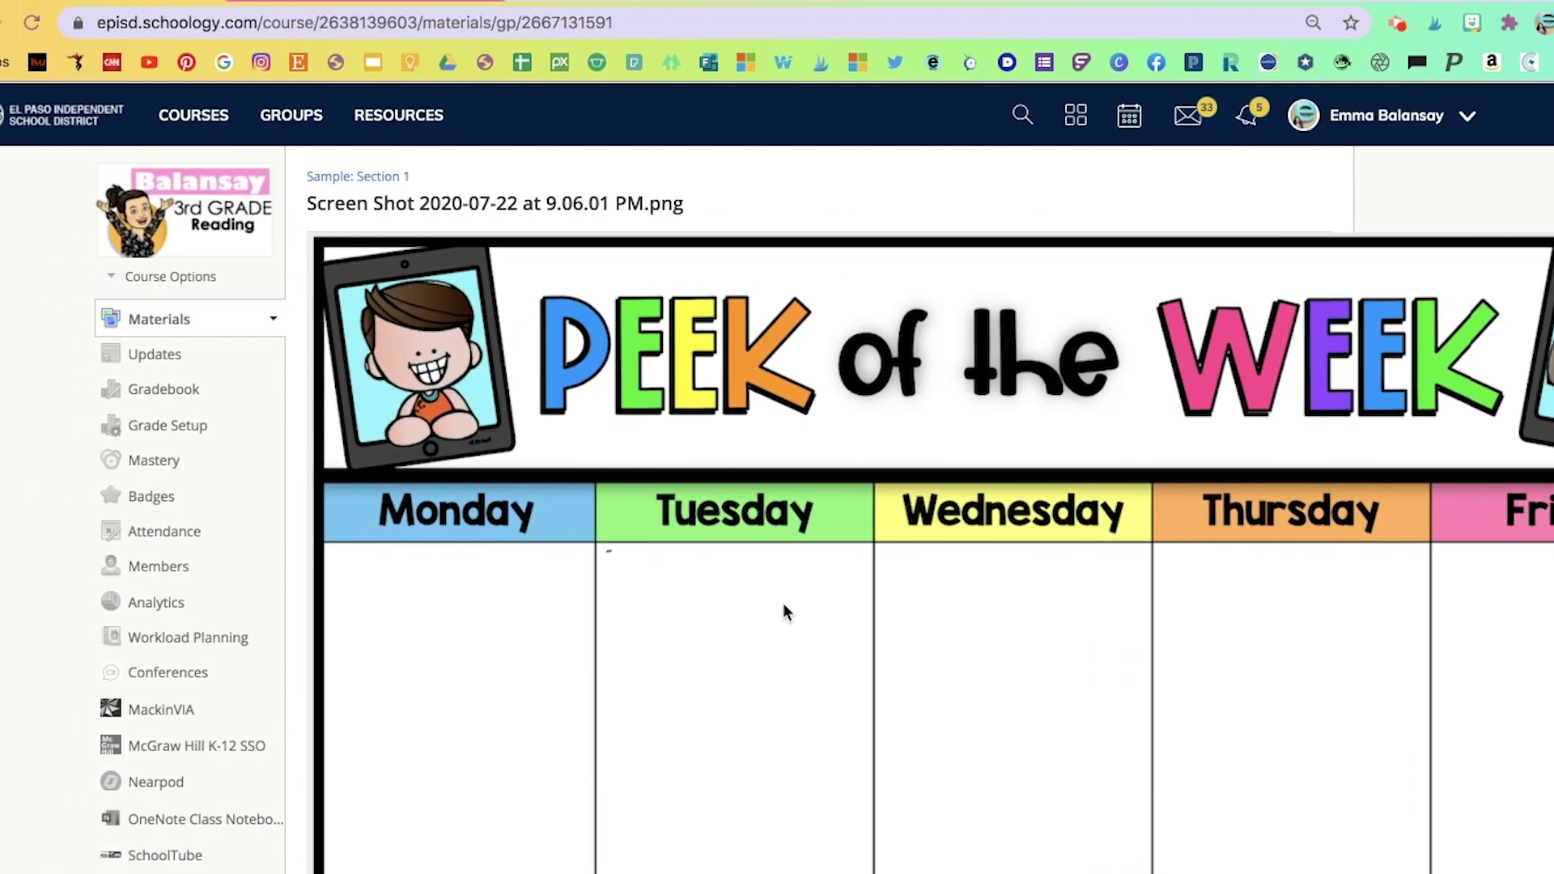
pyautogui.click(180, 366)
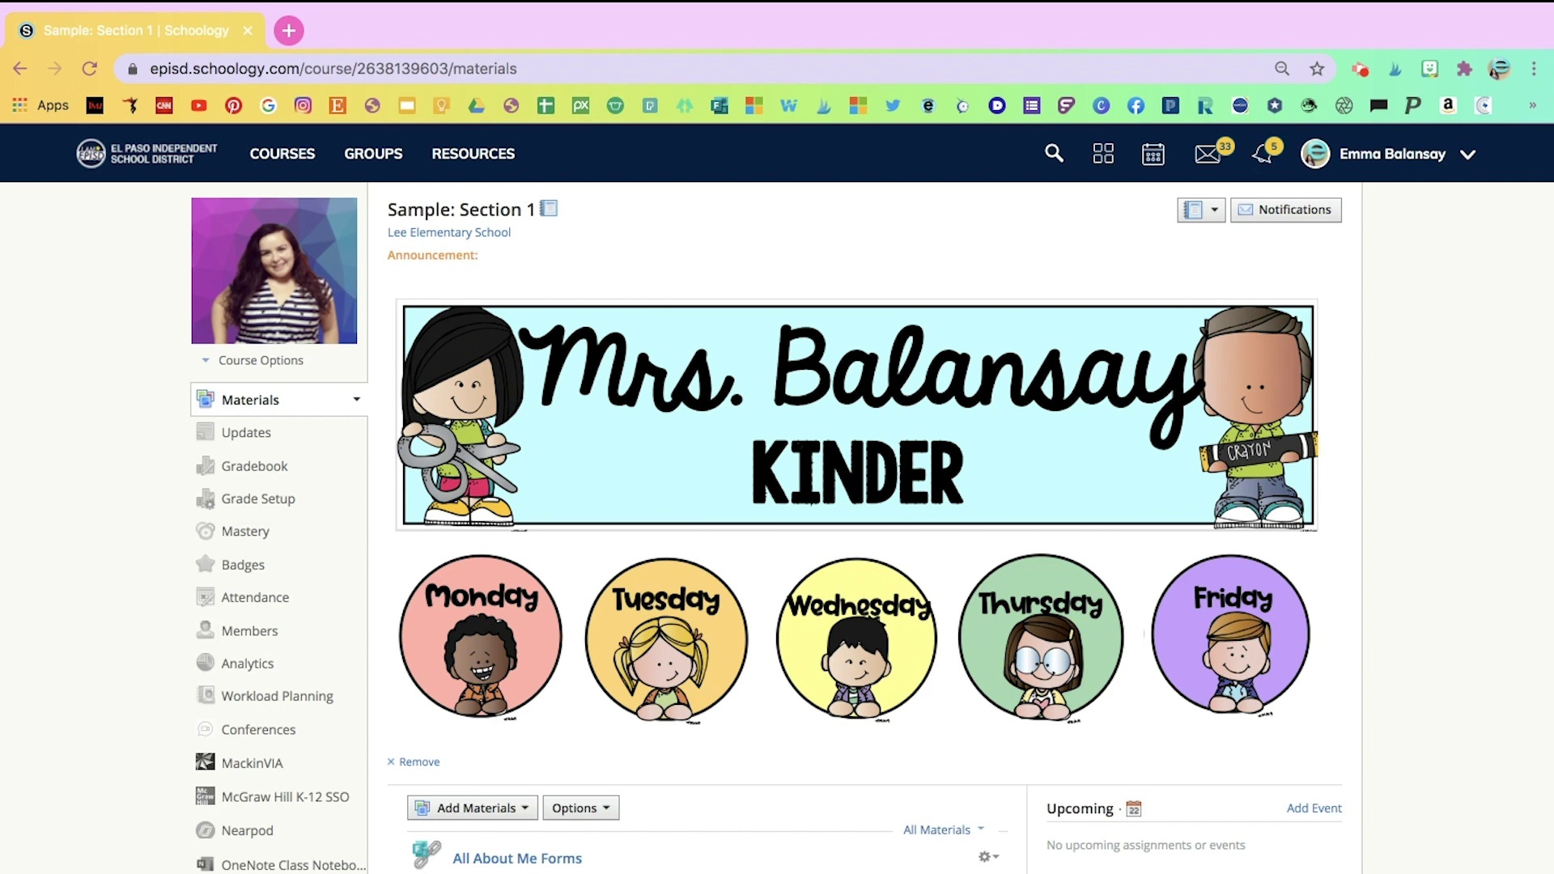
# Step: Scroll down to the Monday–Friday folders below the KINDER banner, then back up
pyautogui.scroll(-5, 777, 498)
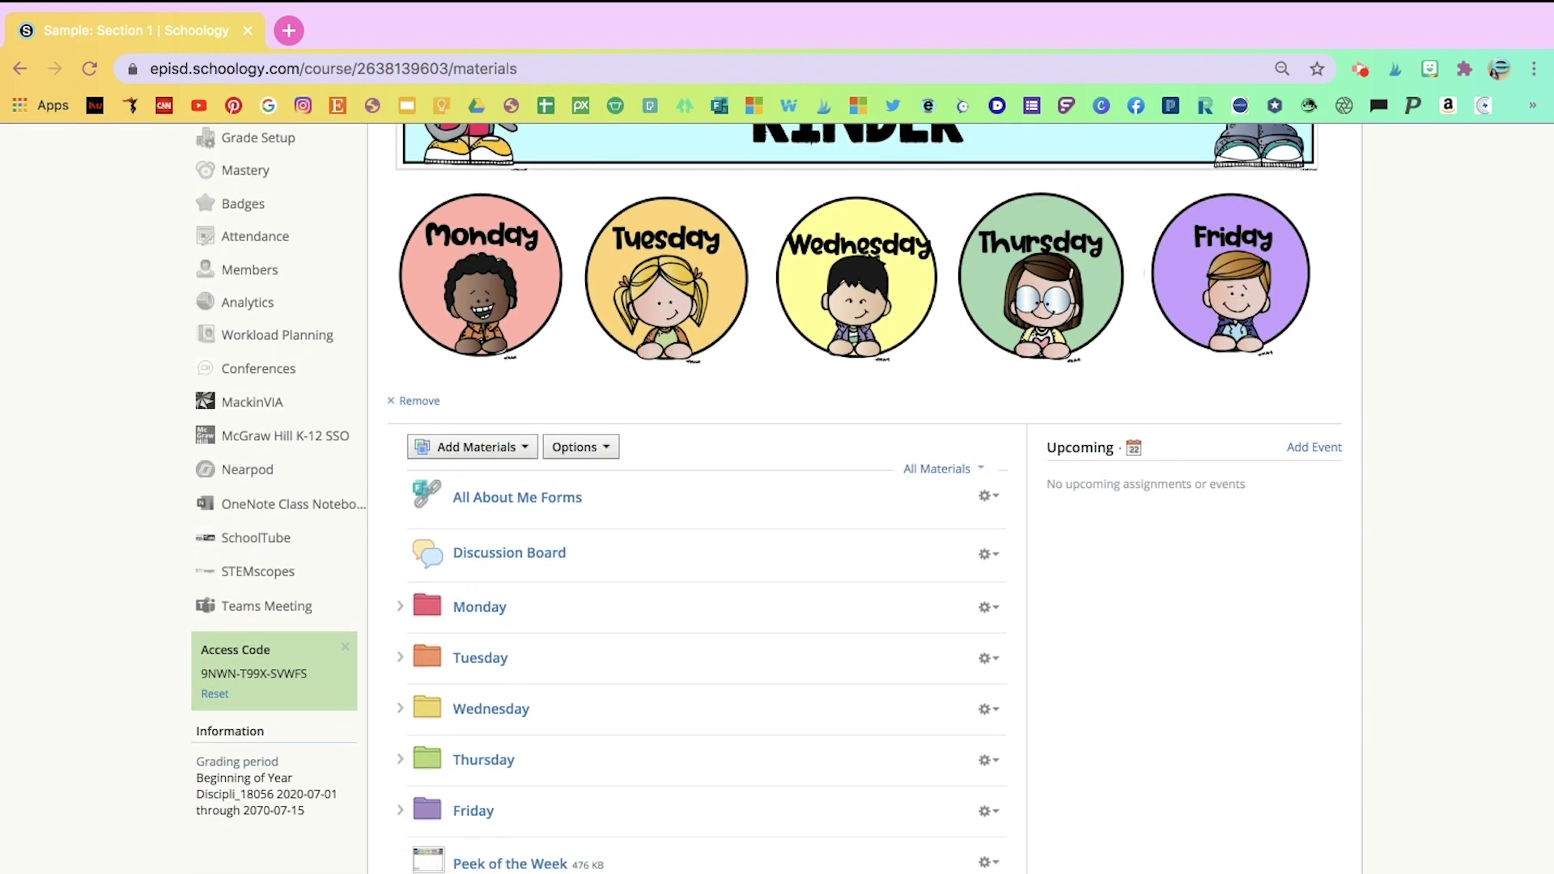
pyautogui.scroll(4, 873, 499)
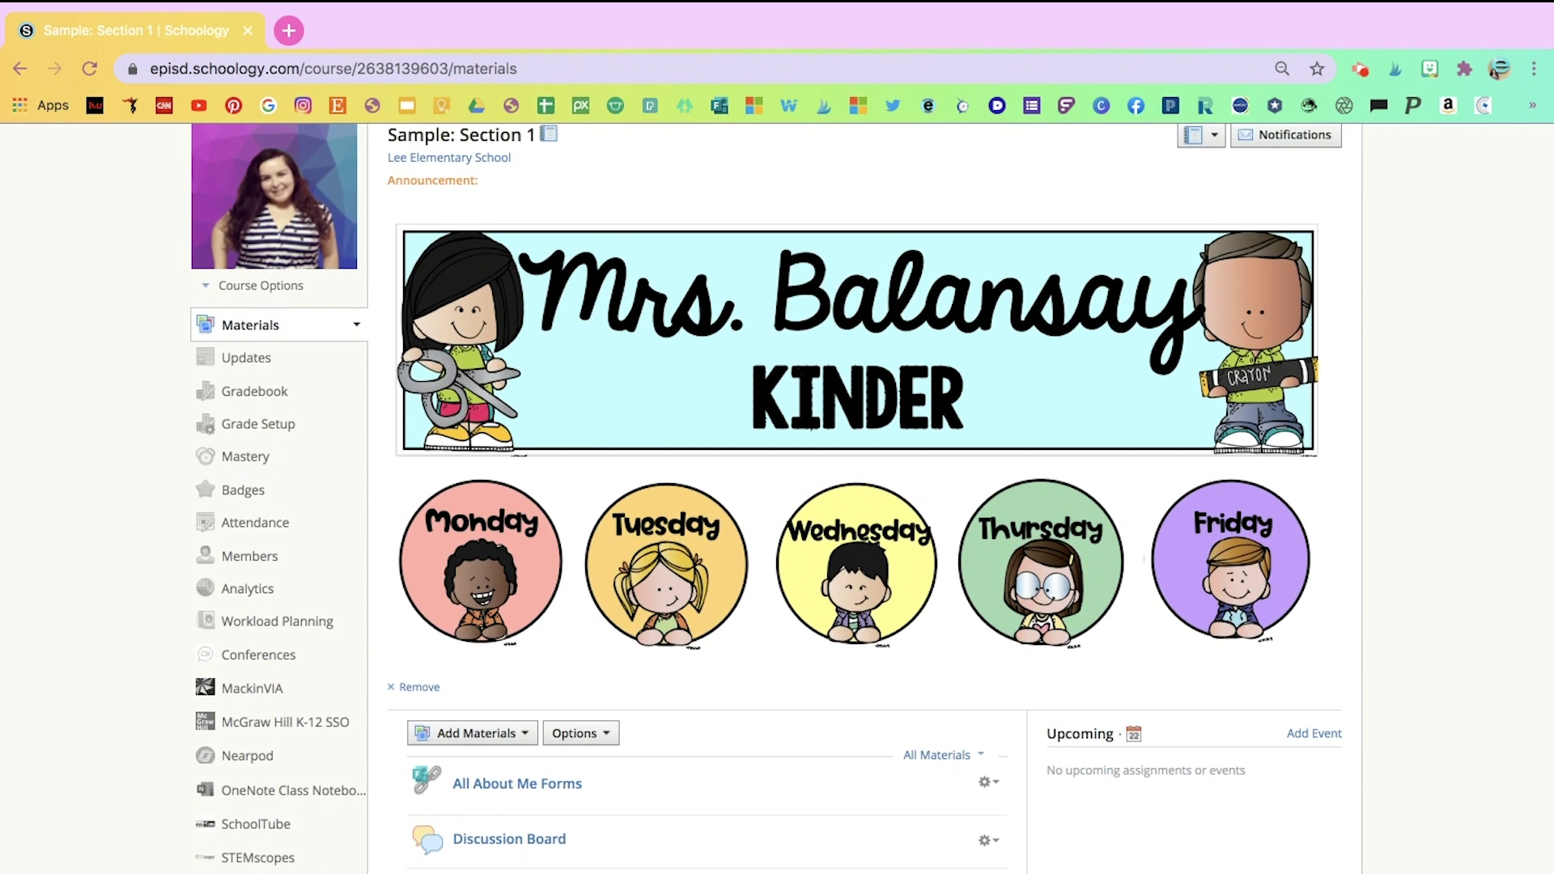
pyautogui.click(502, 565)
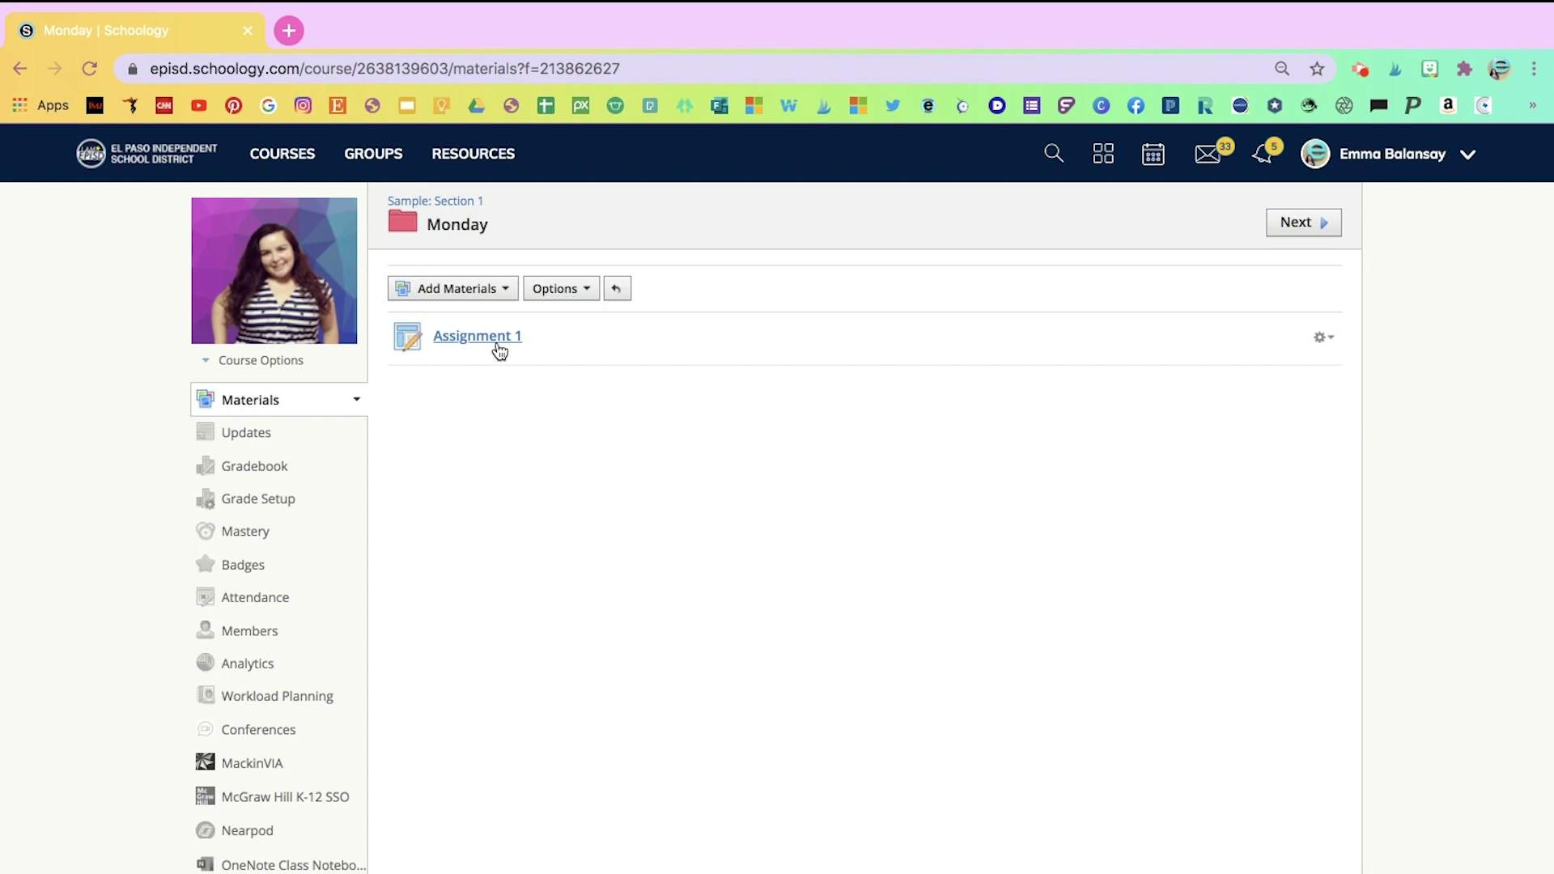
pyautogui.click(19, 68)
pyautogui.scroll(-4, 589, 677)
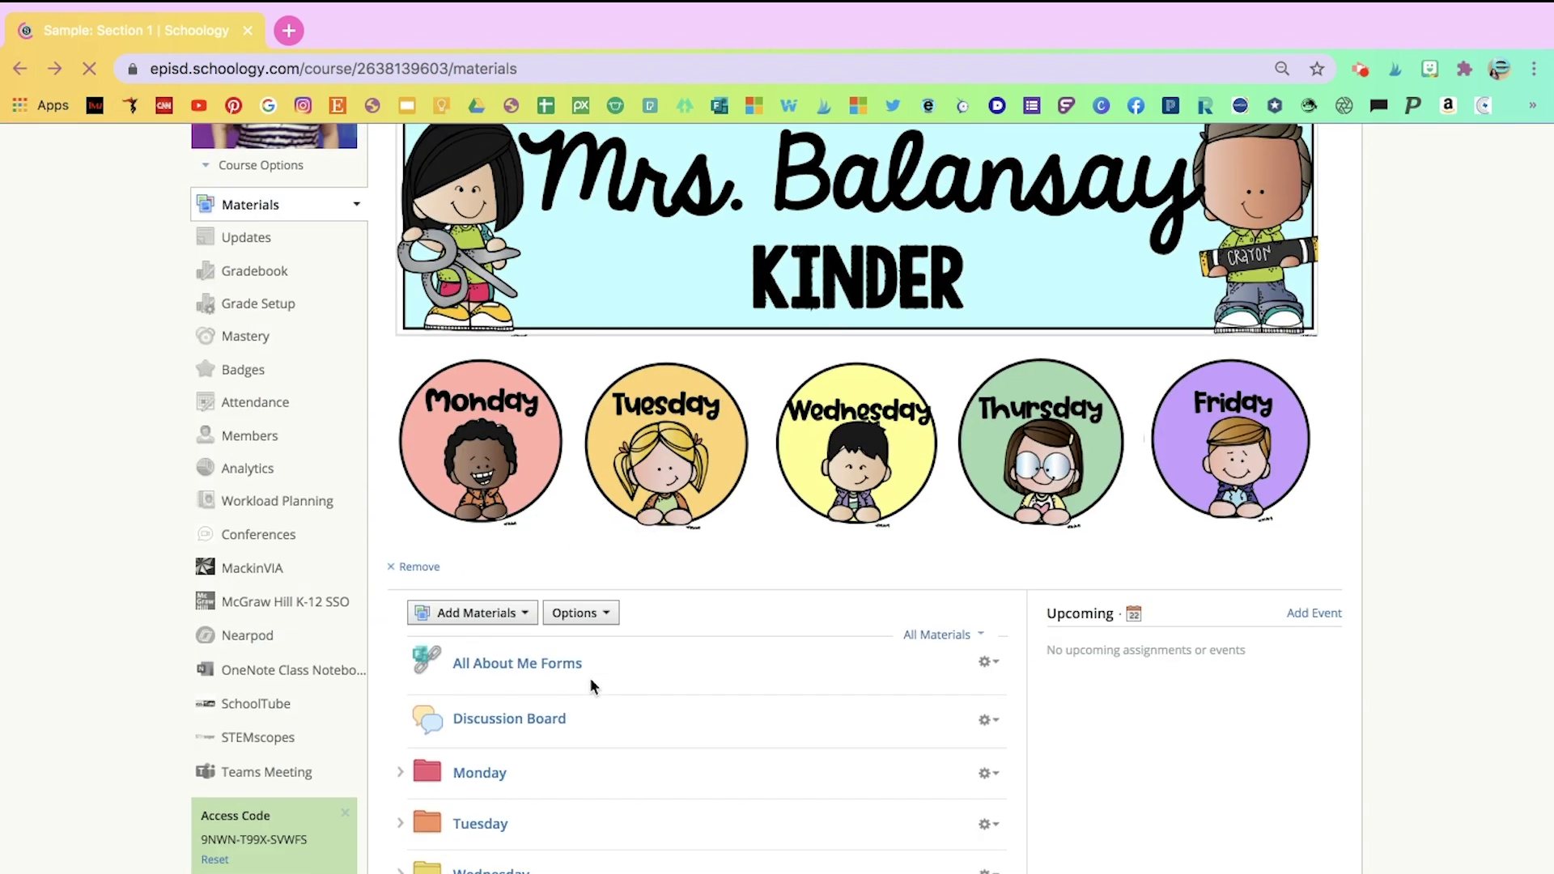
pyautogui.moveTo(489, 683); pyautogui.dragTo(538, 814)
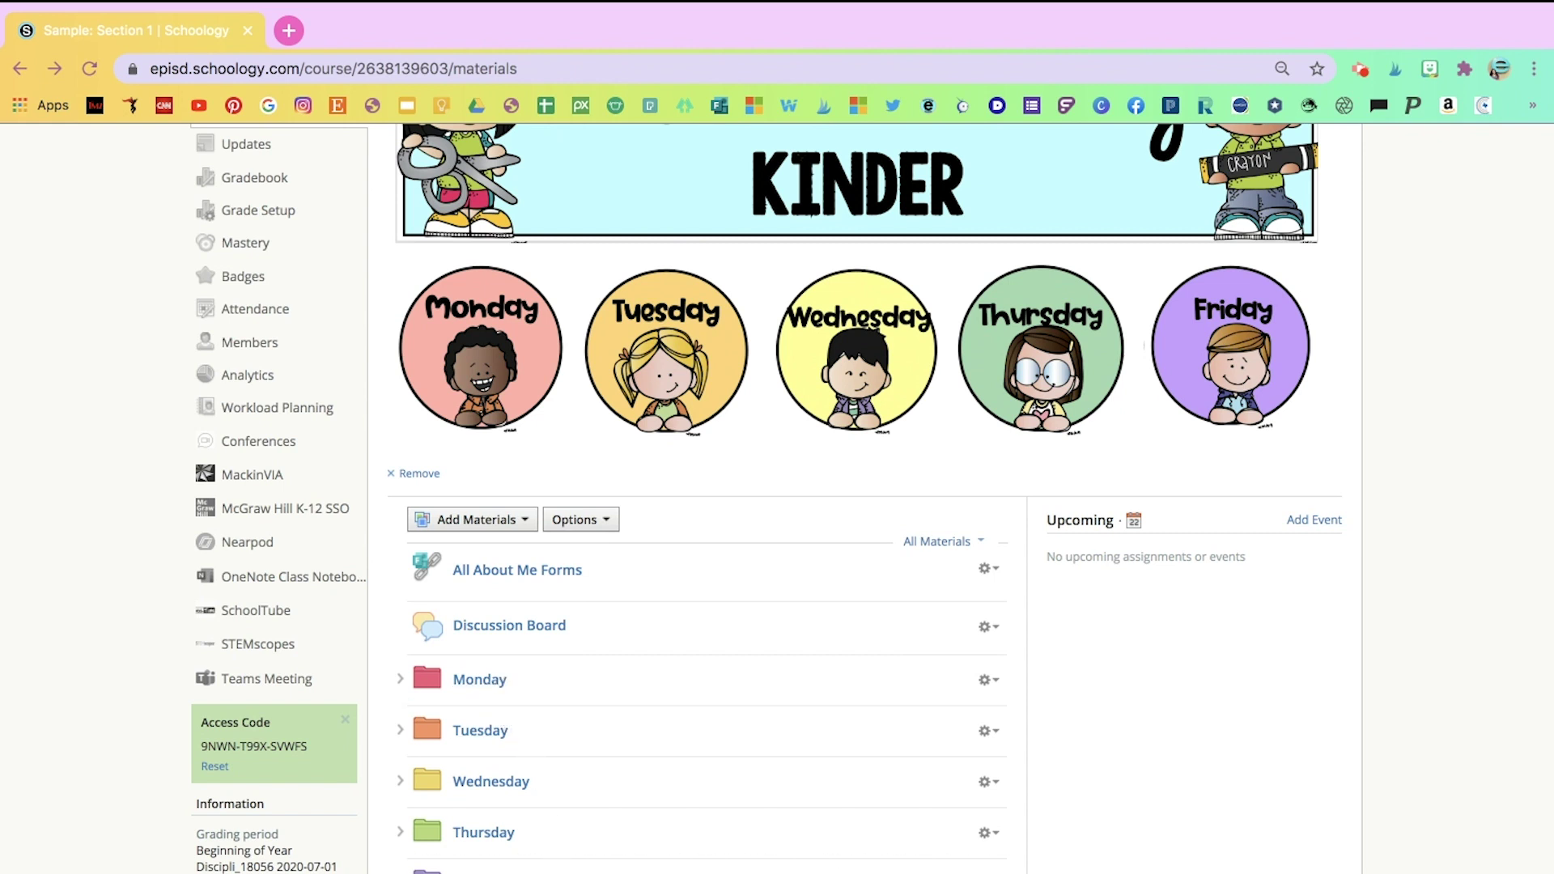
pyautogui.scroll(3, 617, 746)
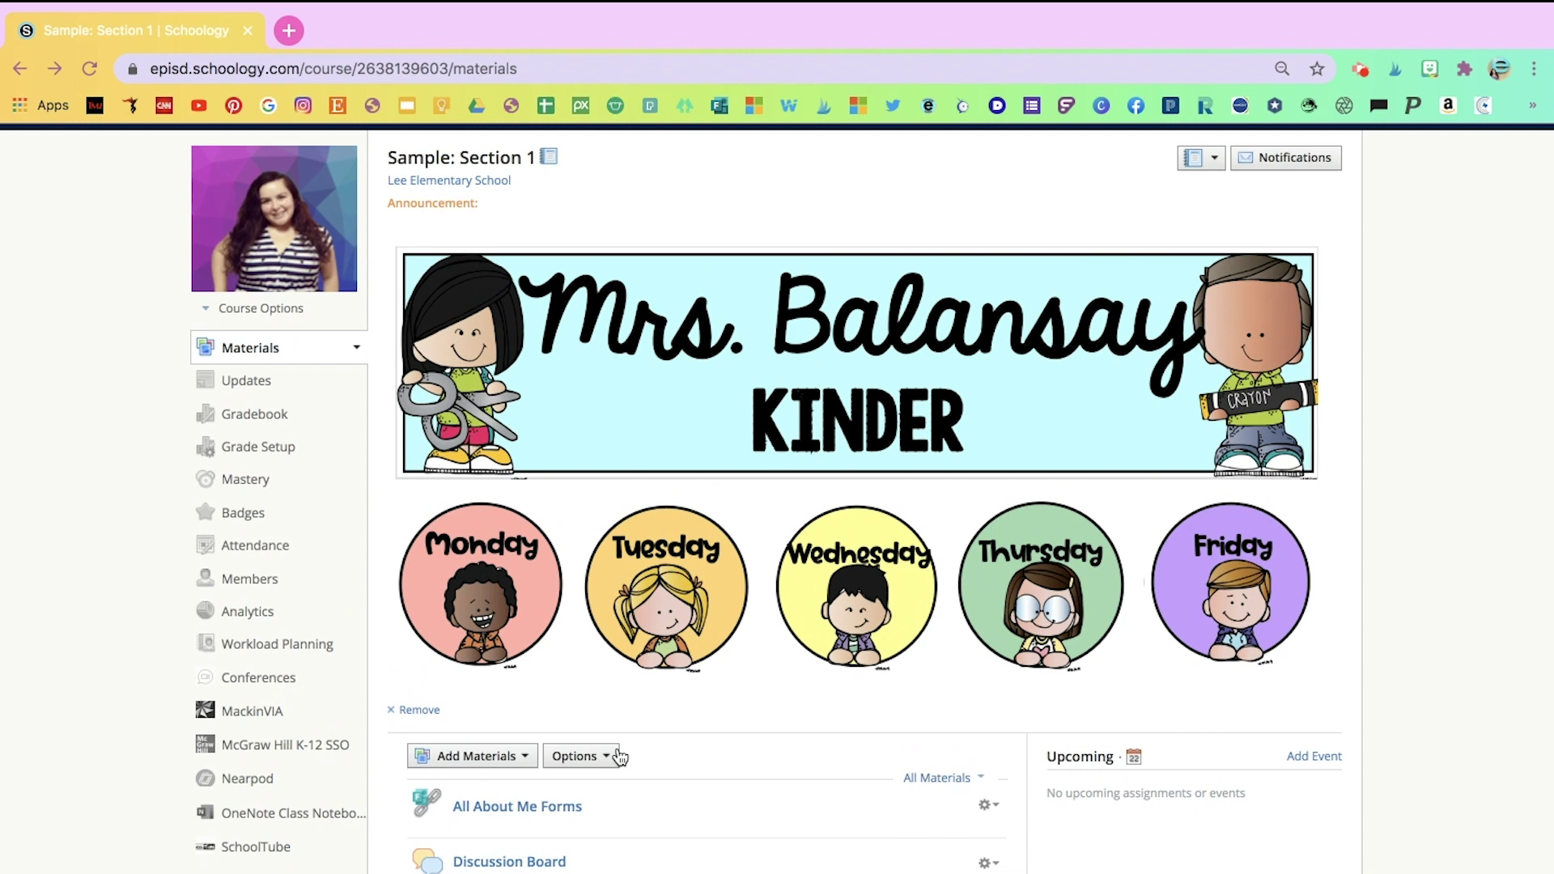
pyautogui.scroll(1, 620, 757)
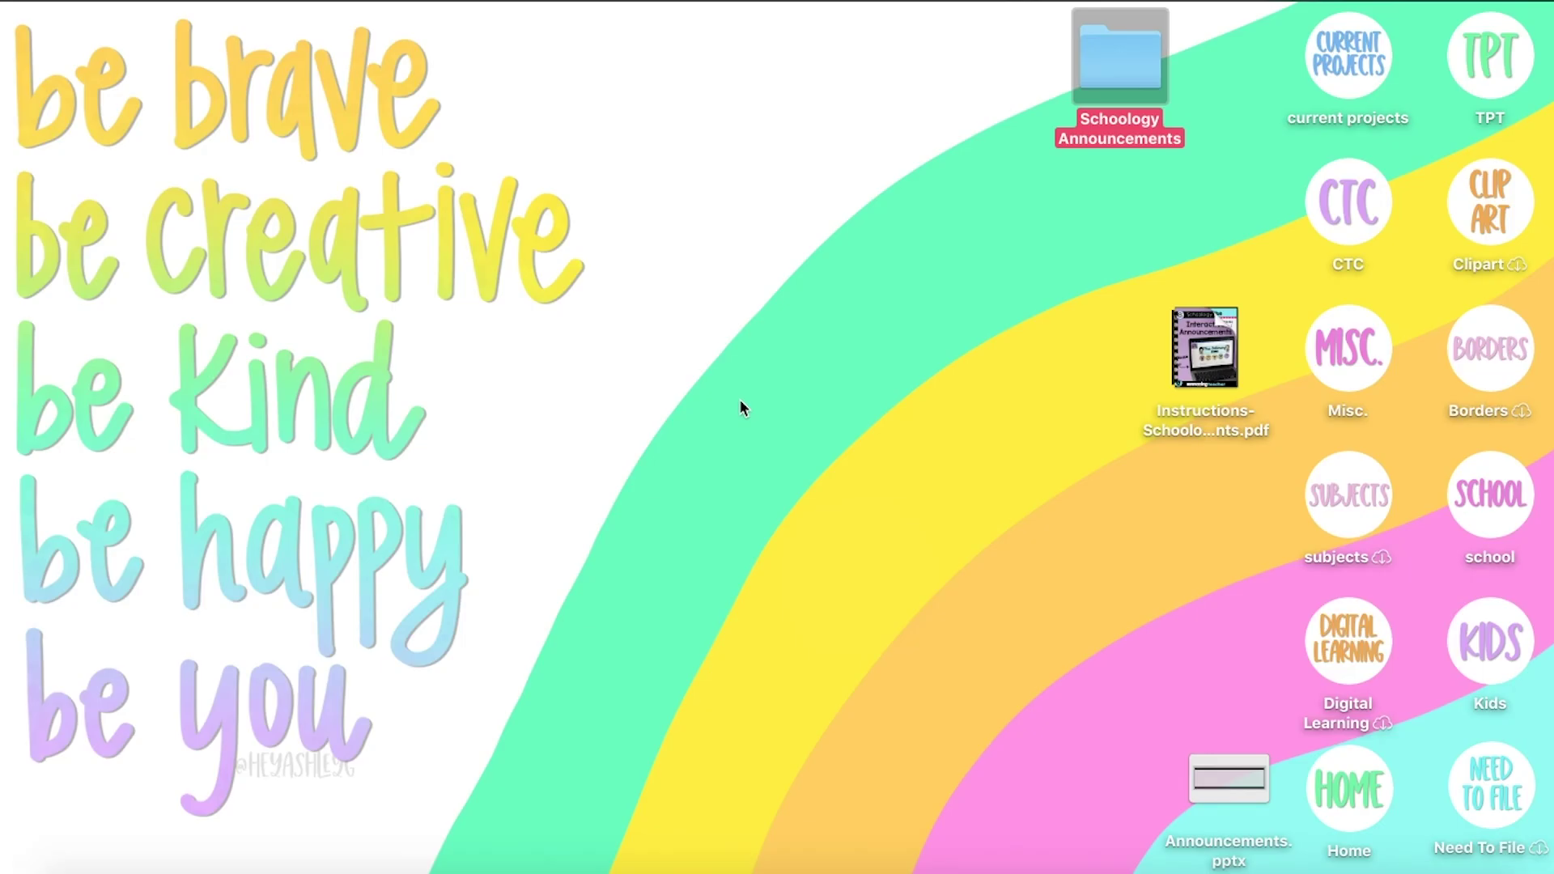
# Step: Open the Schoology Announcements folder from the desktop
pyautogui.doubleClick(1128, 64)
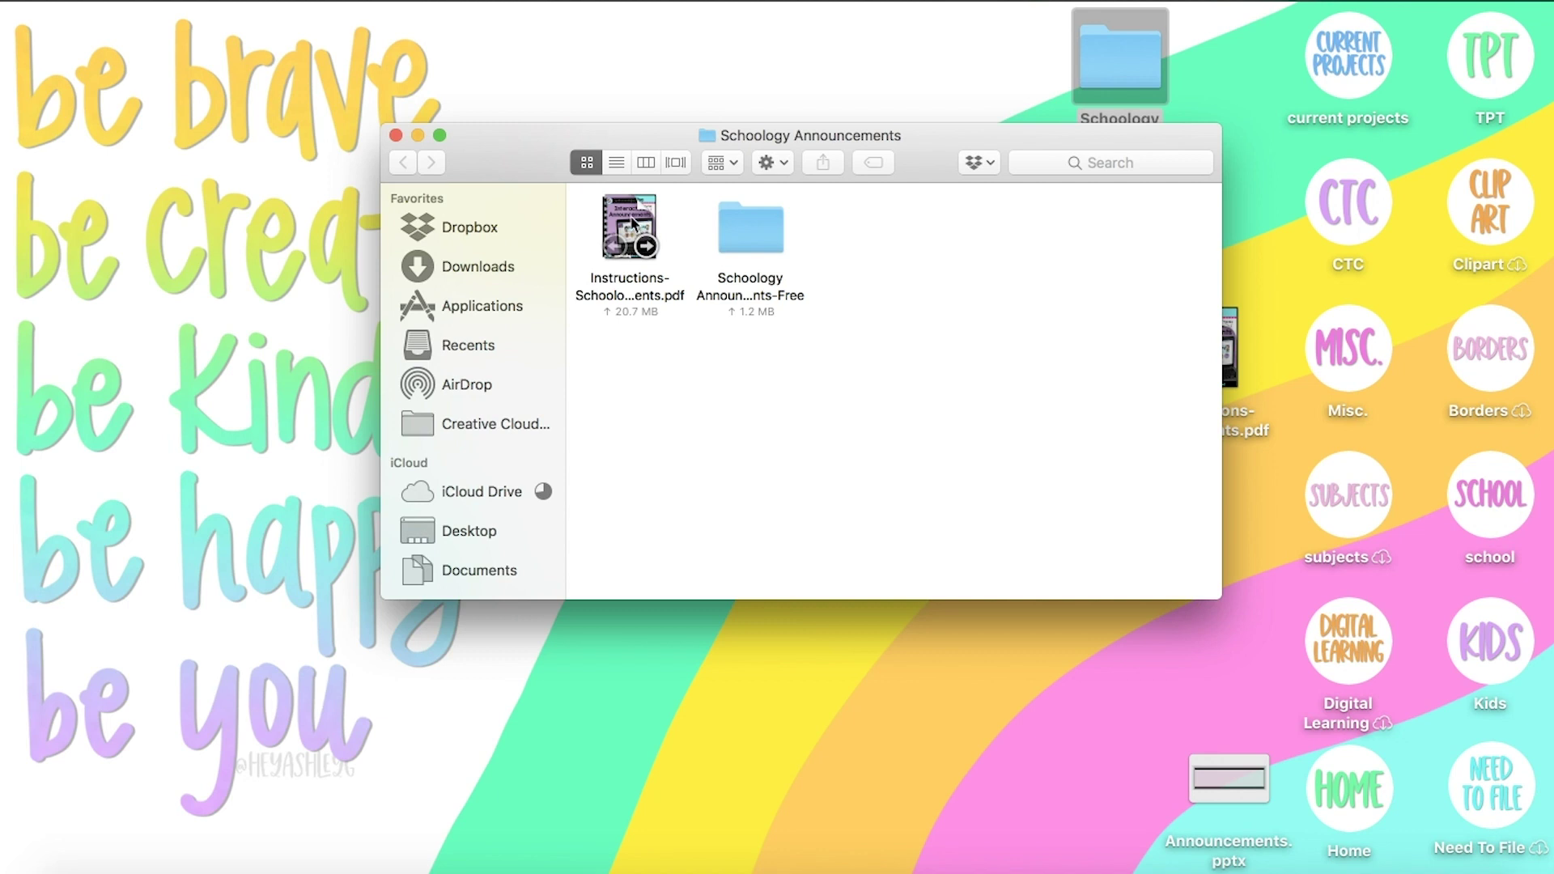
# Step: Read through Instructions-Schoology-Announcements.pdf to its Schoology steps, then minimize it
pyautogui.doubleClick(634, 226)
pyautogui.scroll(-10, 769, 265)
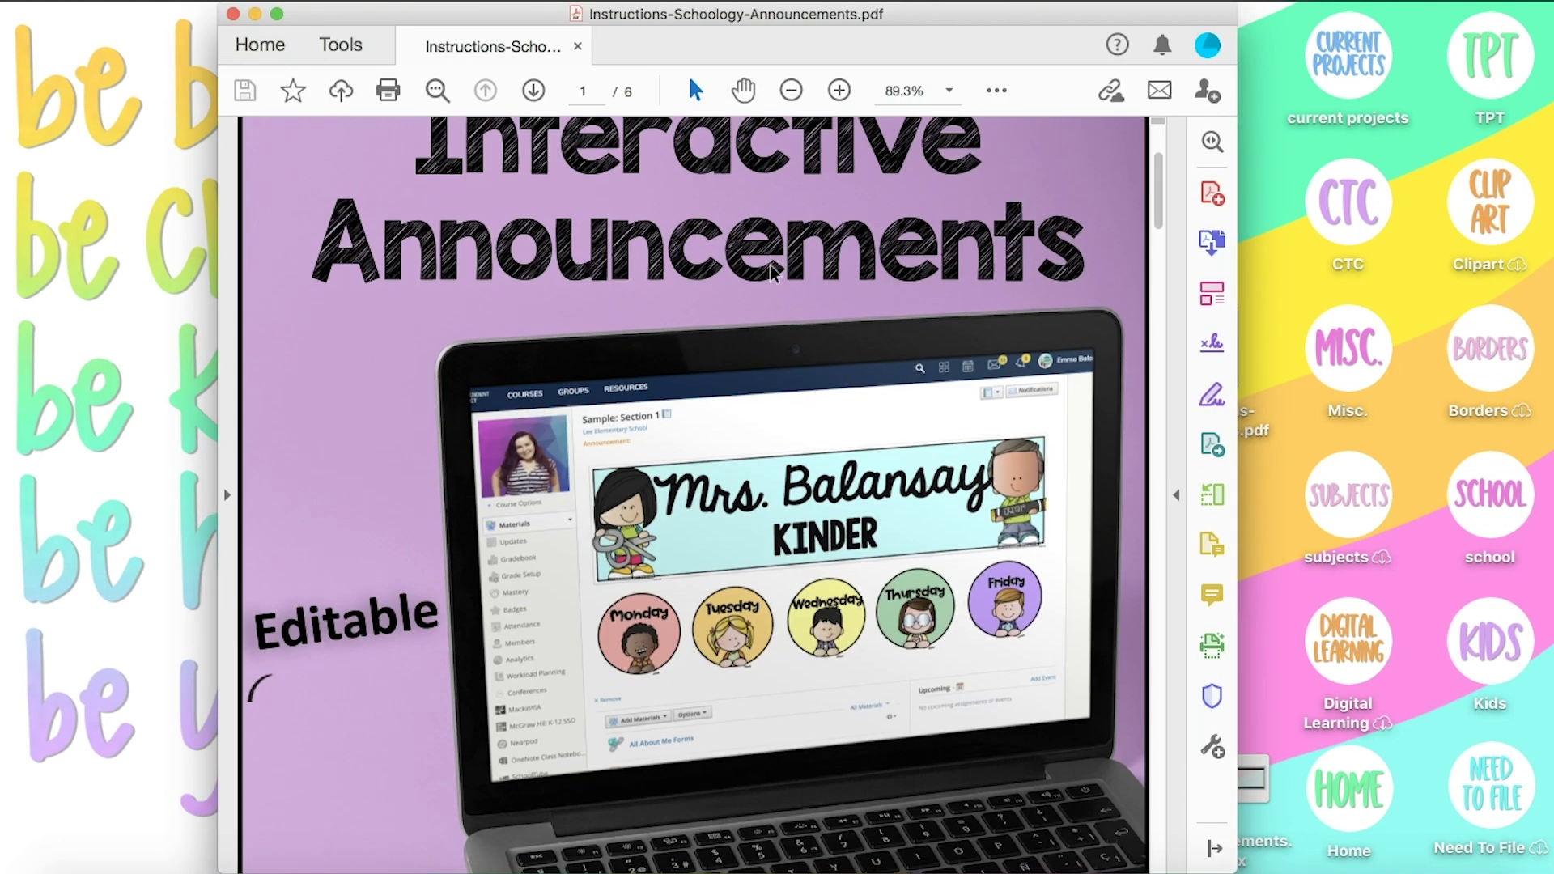
pyautogui.scroll(-8, 769, 265)
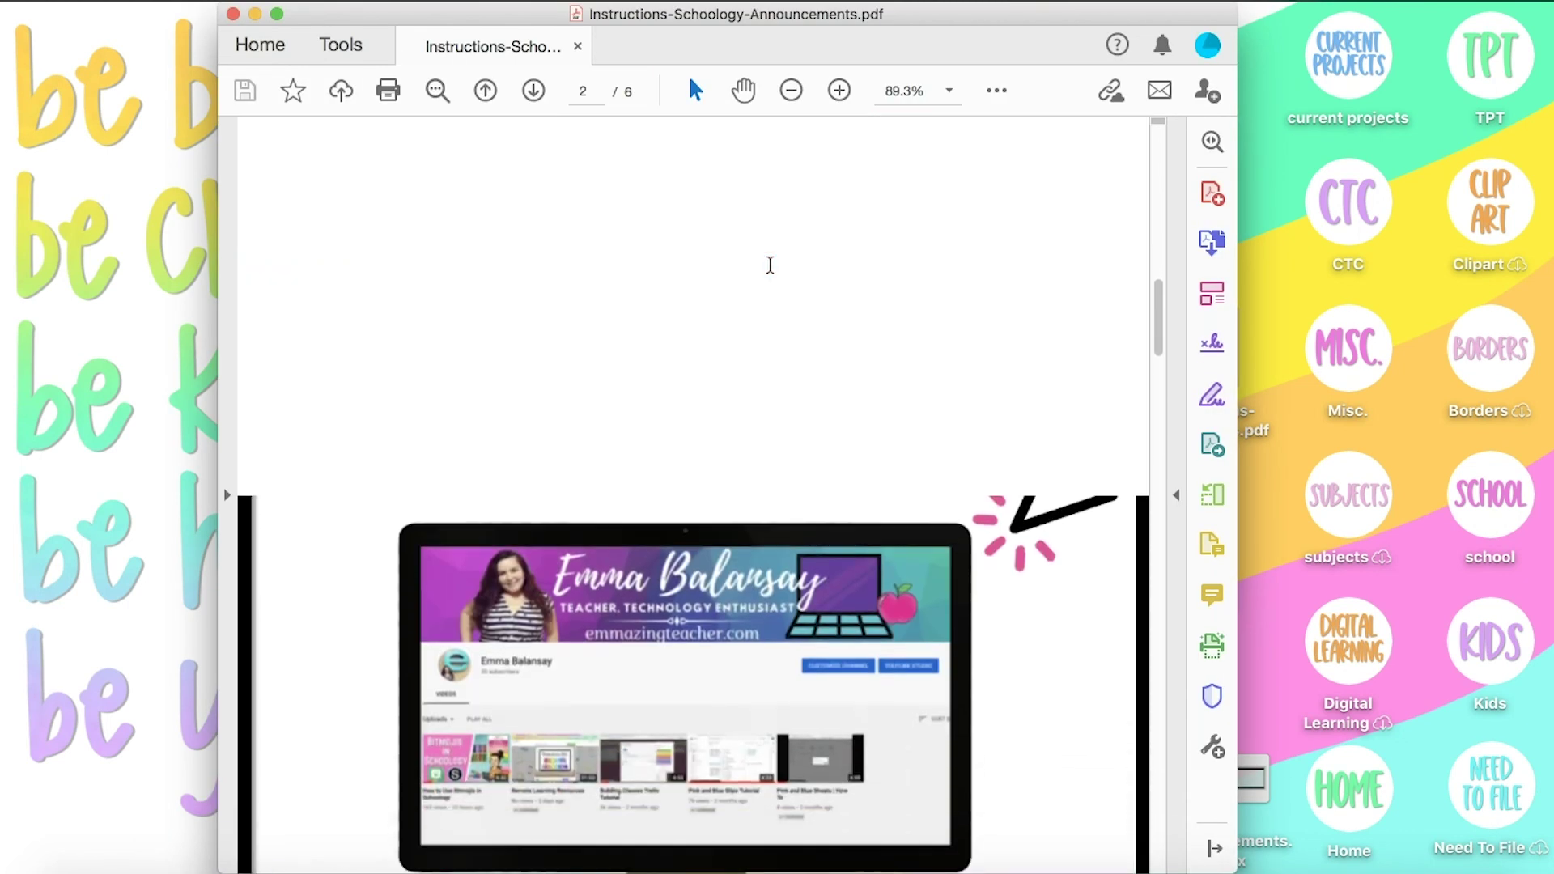
pyautogui.scroll(-10, 770, 266)
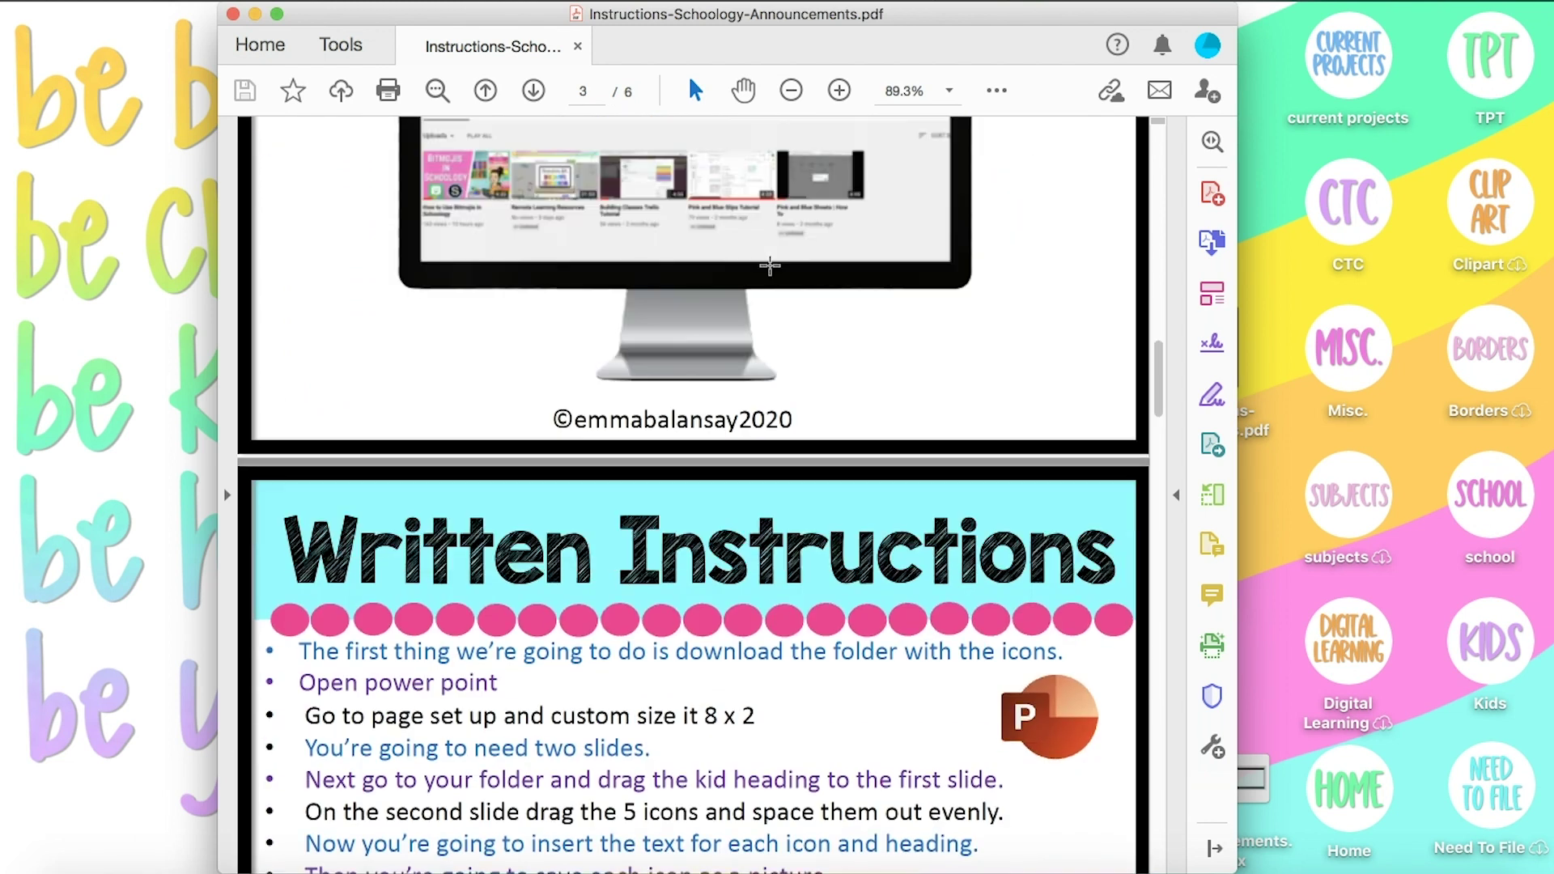
pyautogui.scroll(-10, 770, 266)
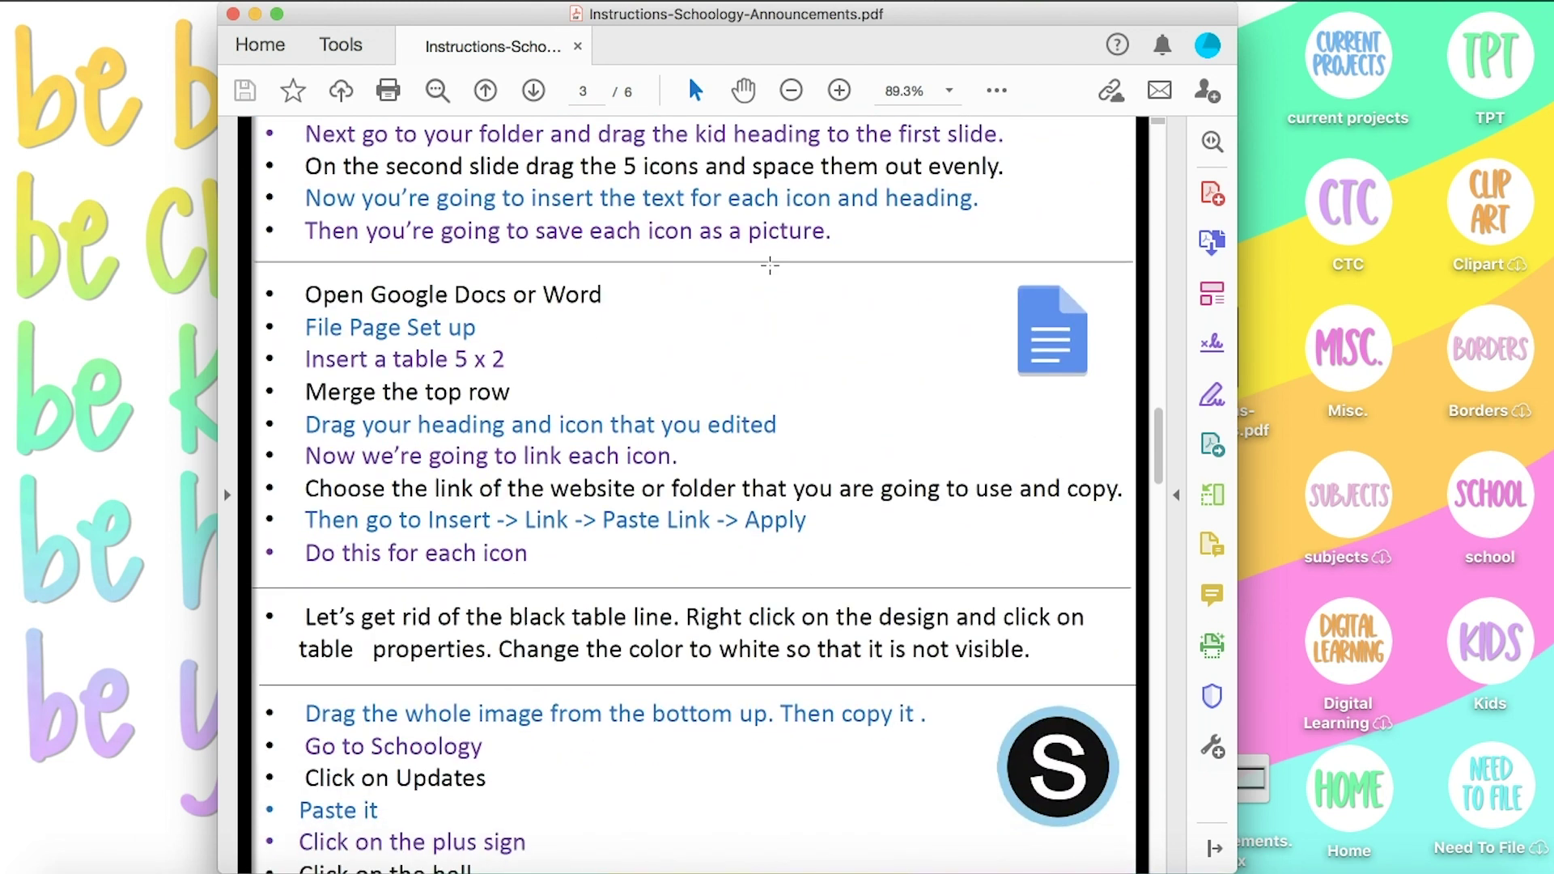
pyautogui.scroll(-1, 770, 266)
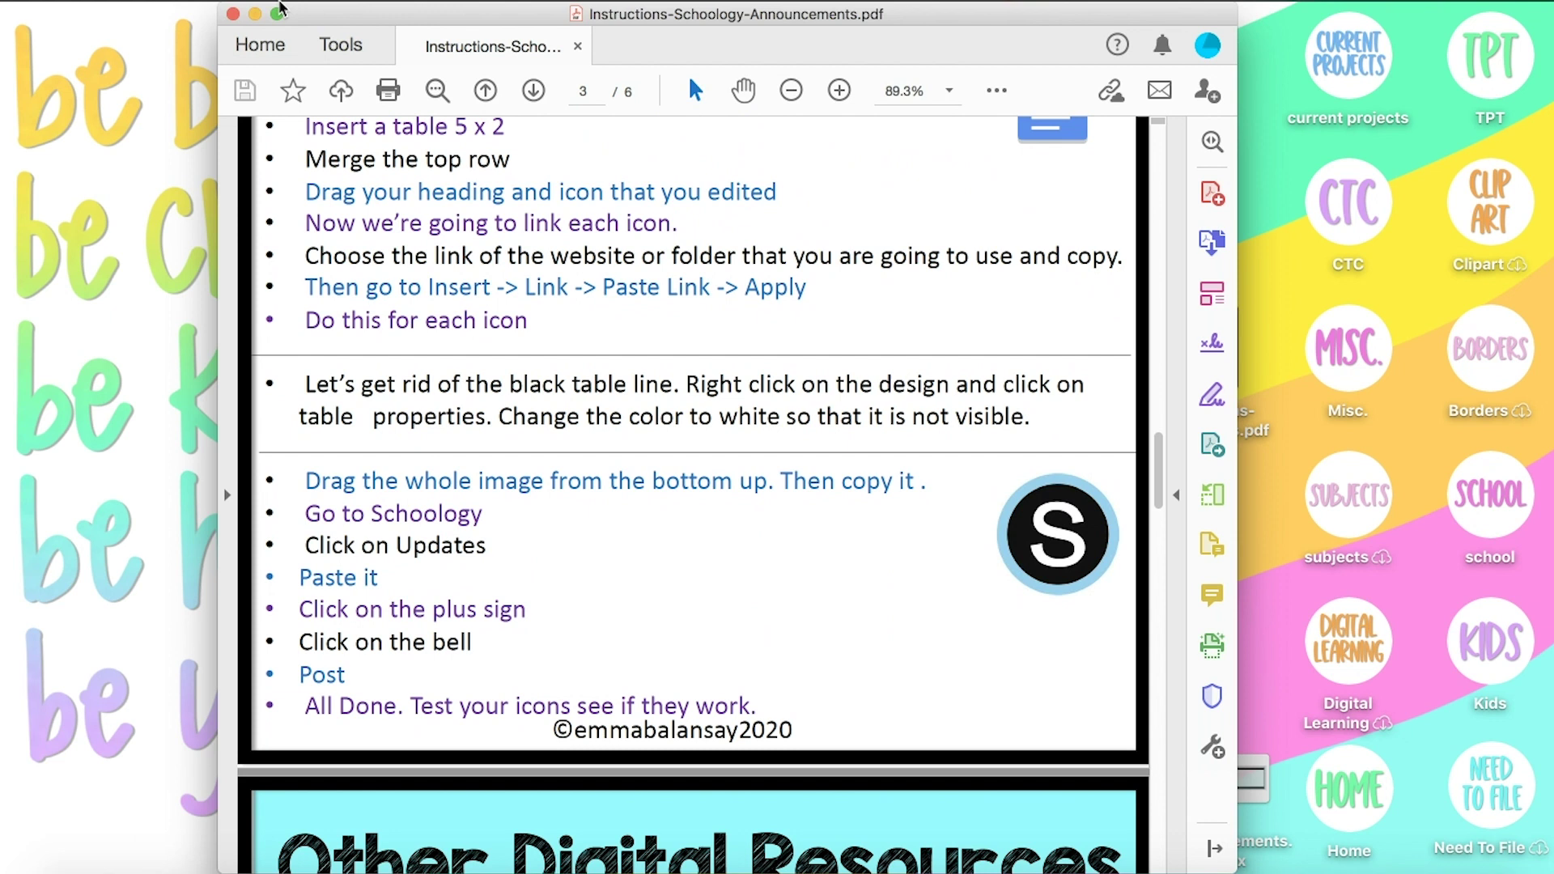
pyautogui.click(256, 14)
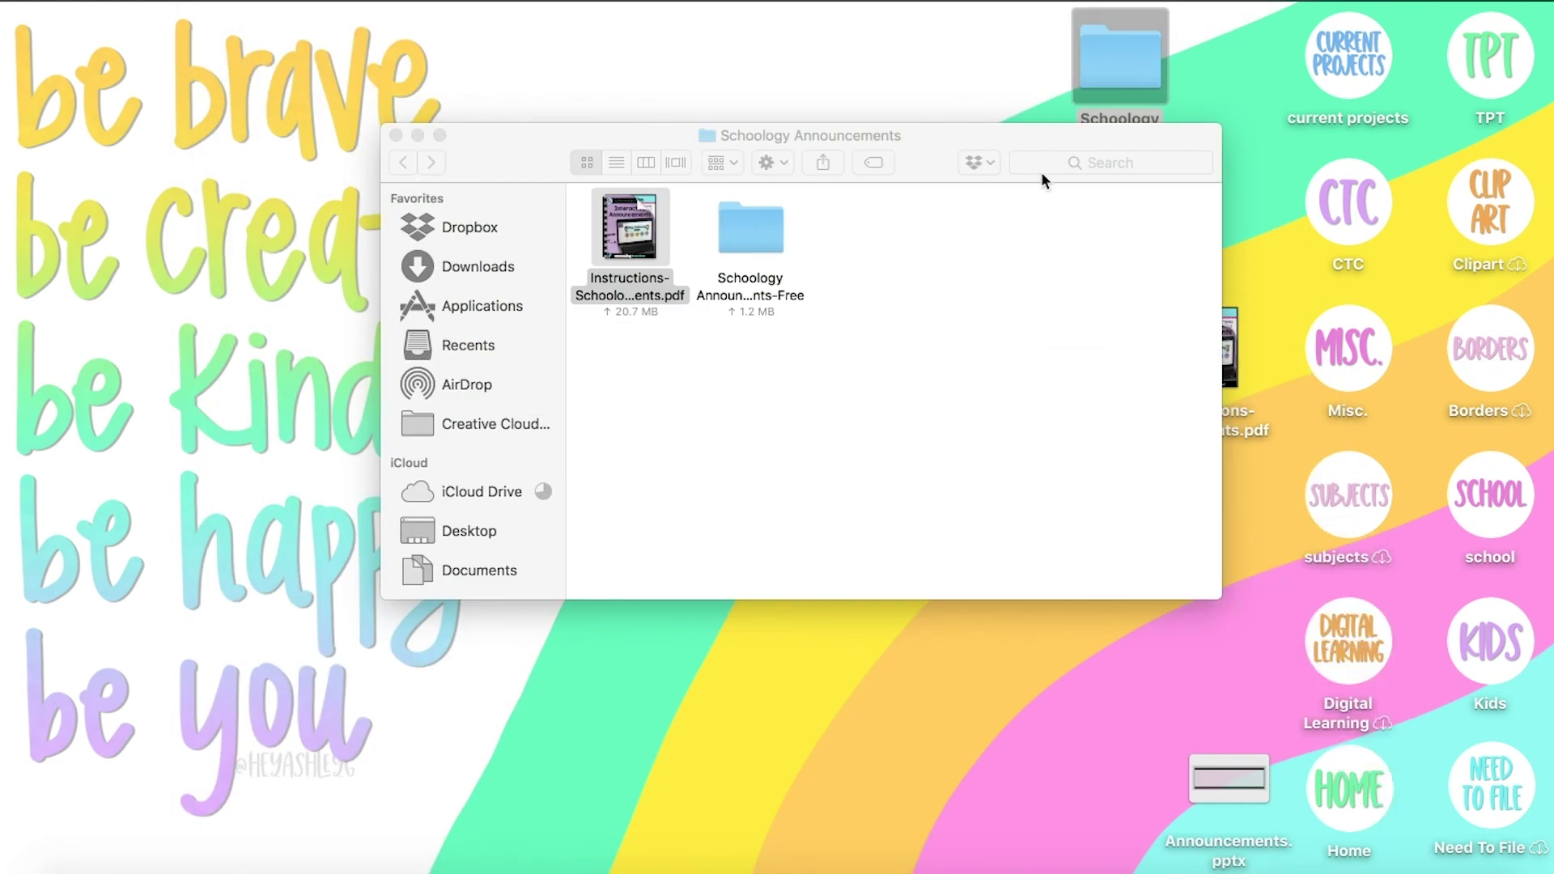
# Step: Open the Announcements presentation from the free resources folder and set slides to 8 in by 2 in
pyautogui.doubleClick(745, 225)
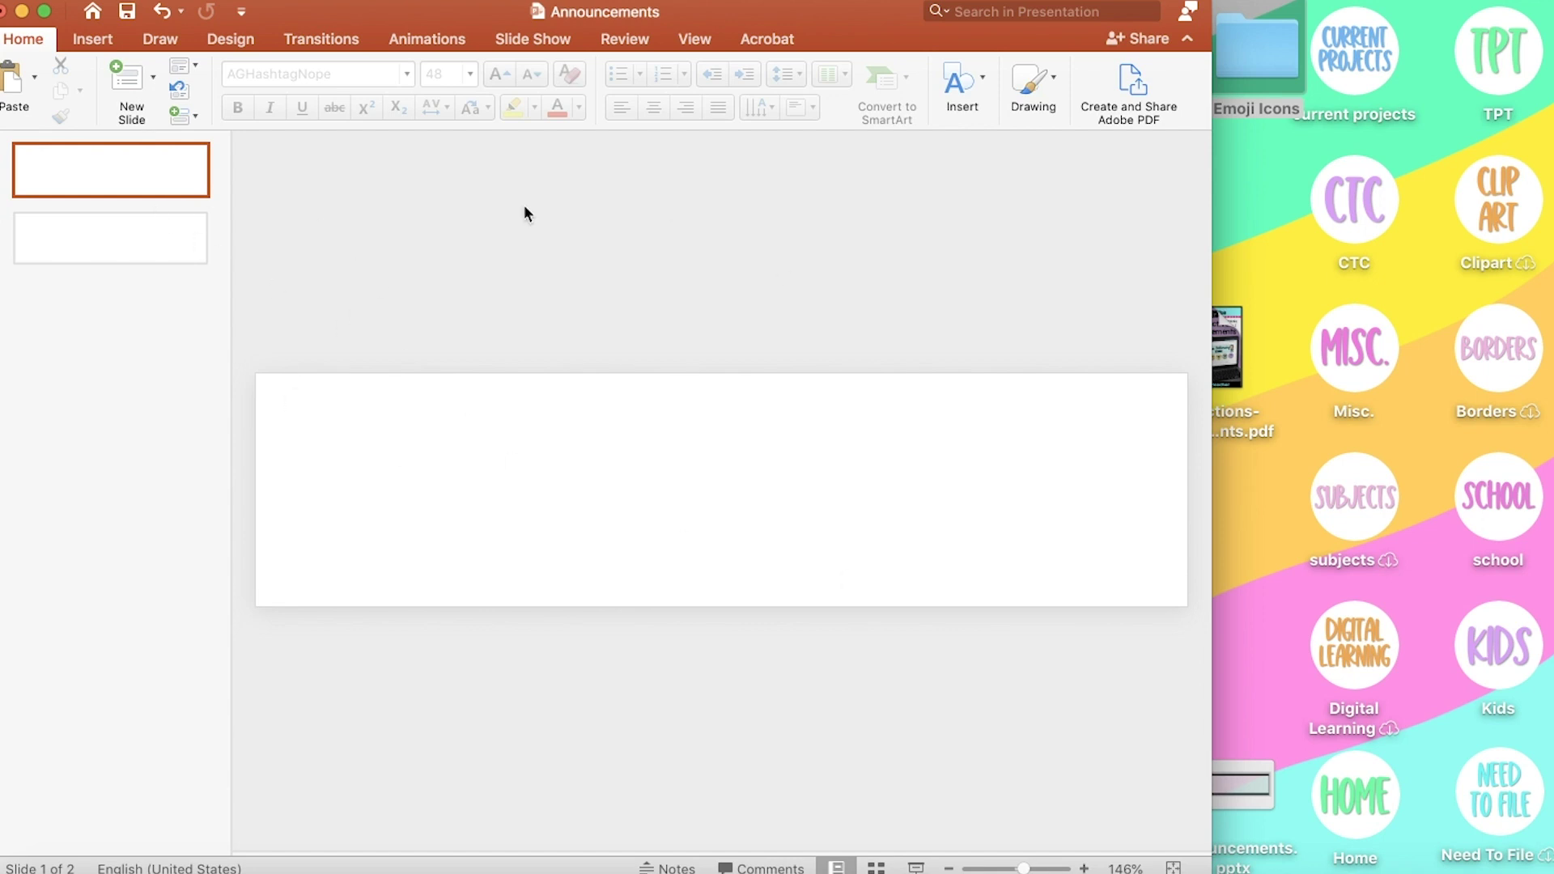
pyautogui.click(158, 0)
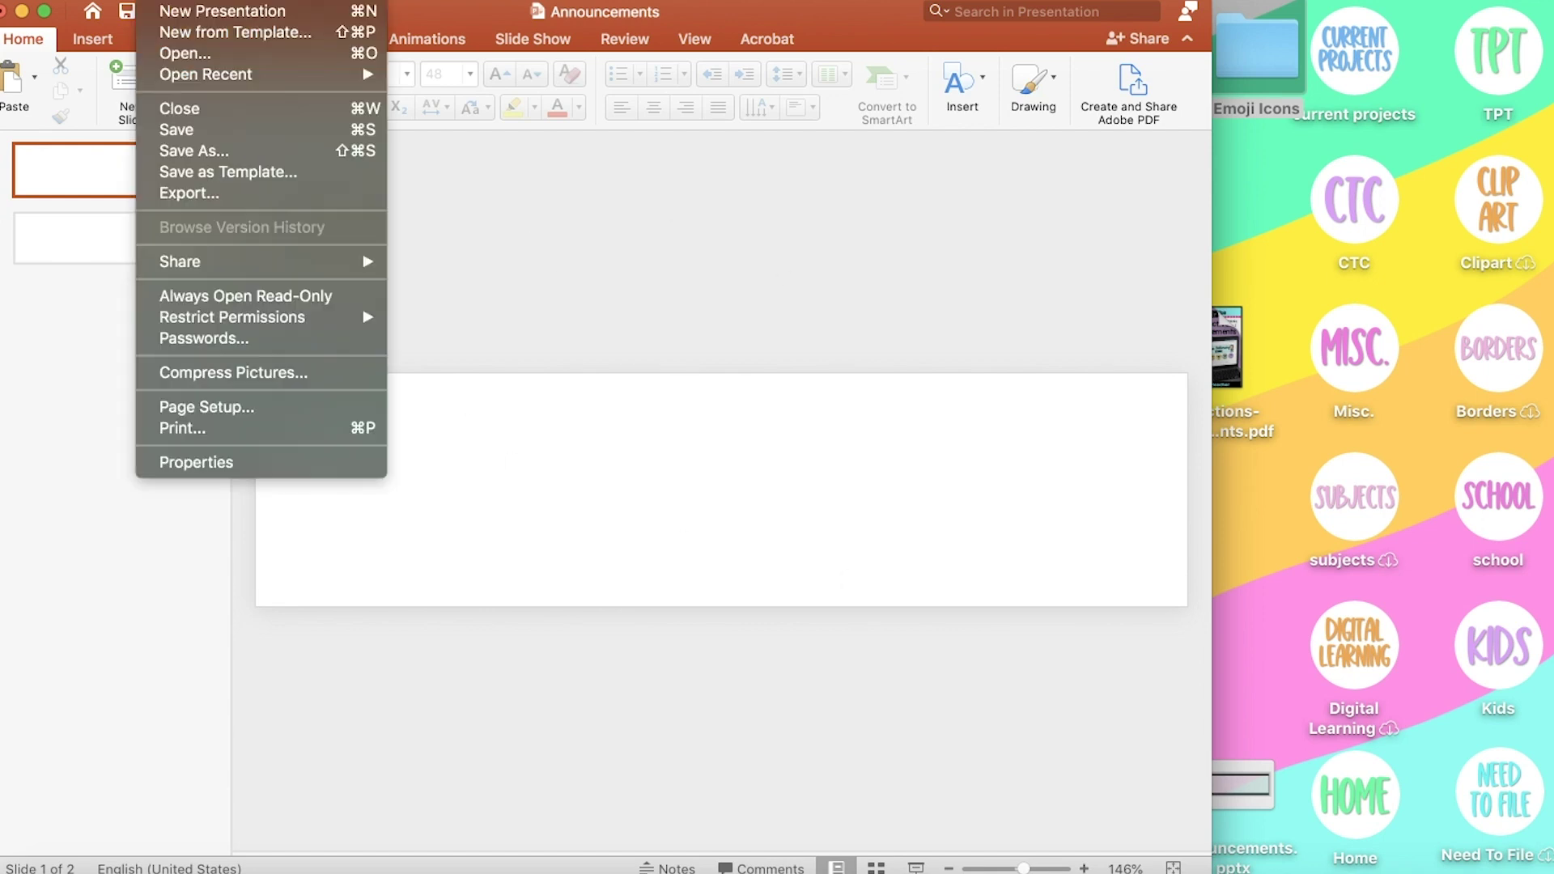
pyautogui.click(207, 406)
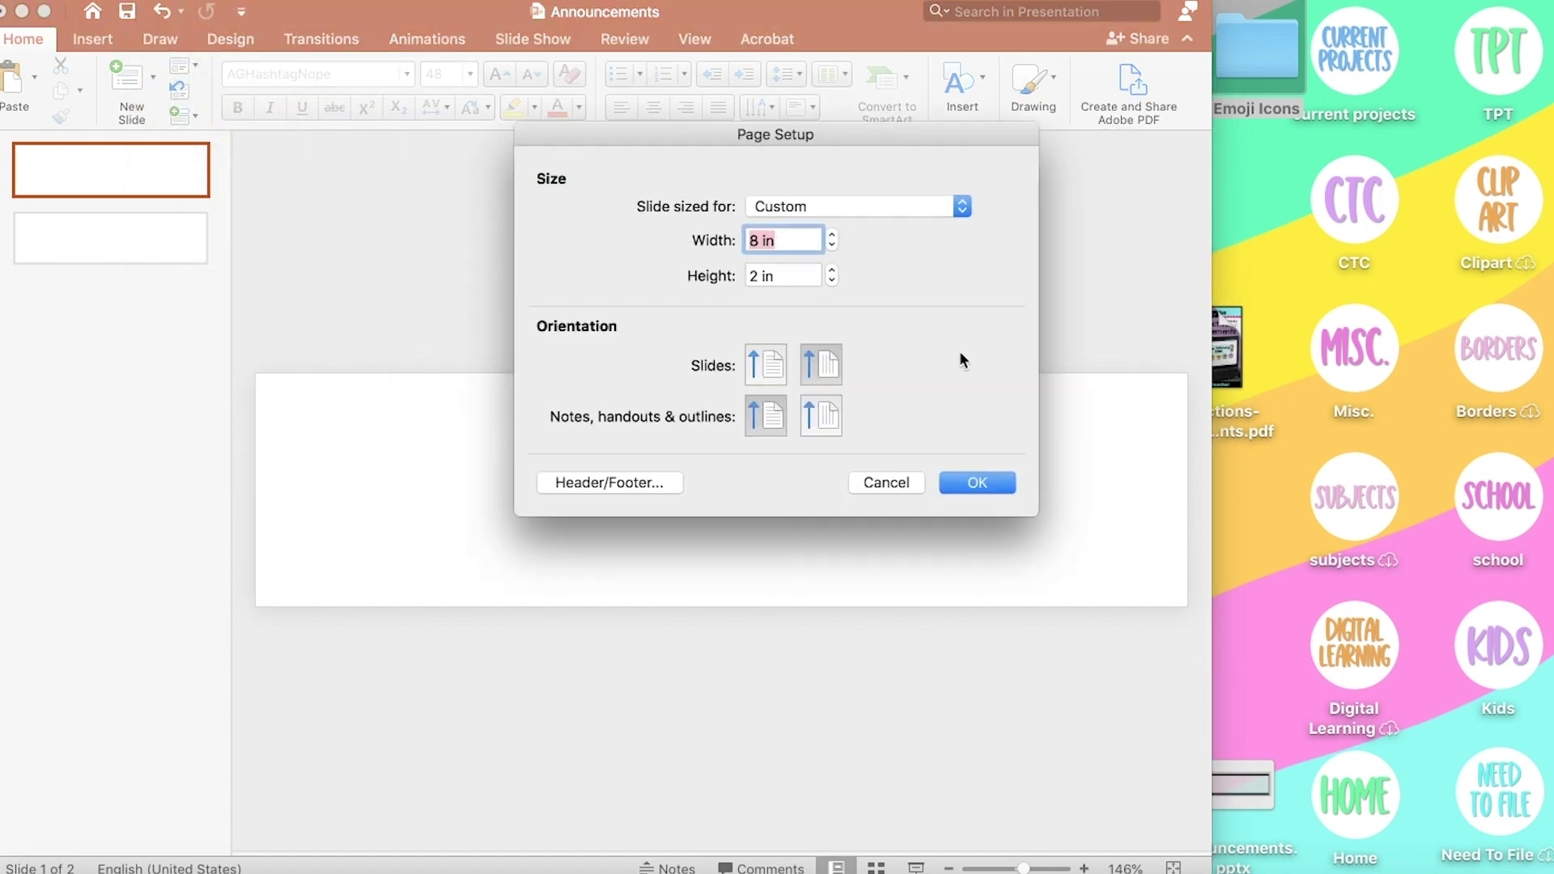
pyautogui.click(981, 474)
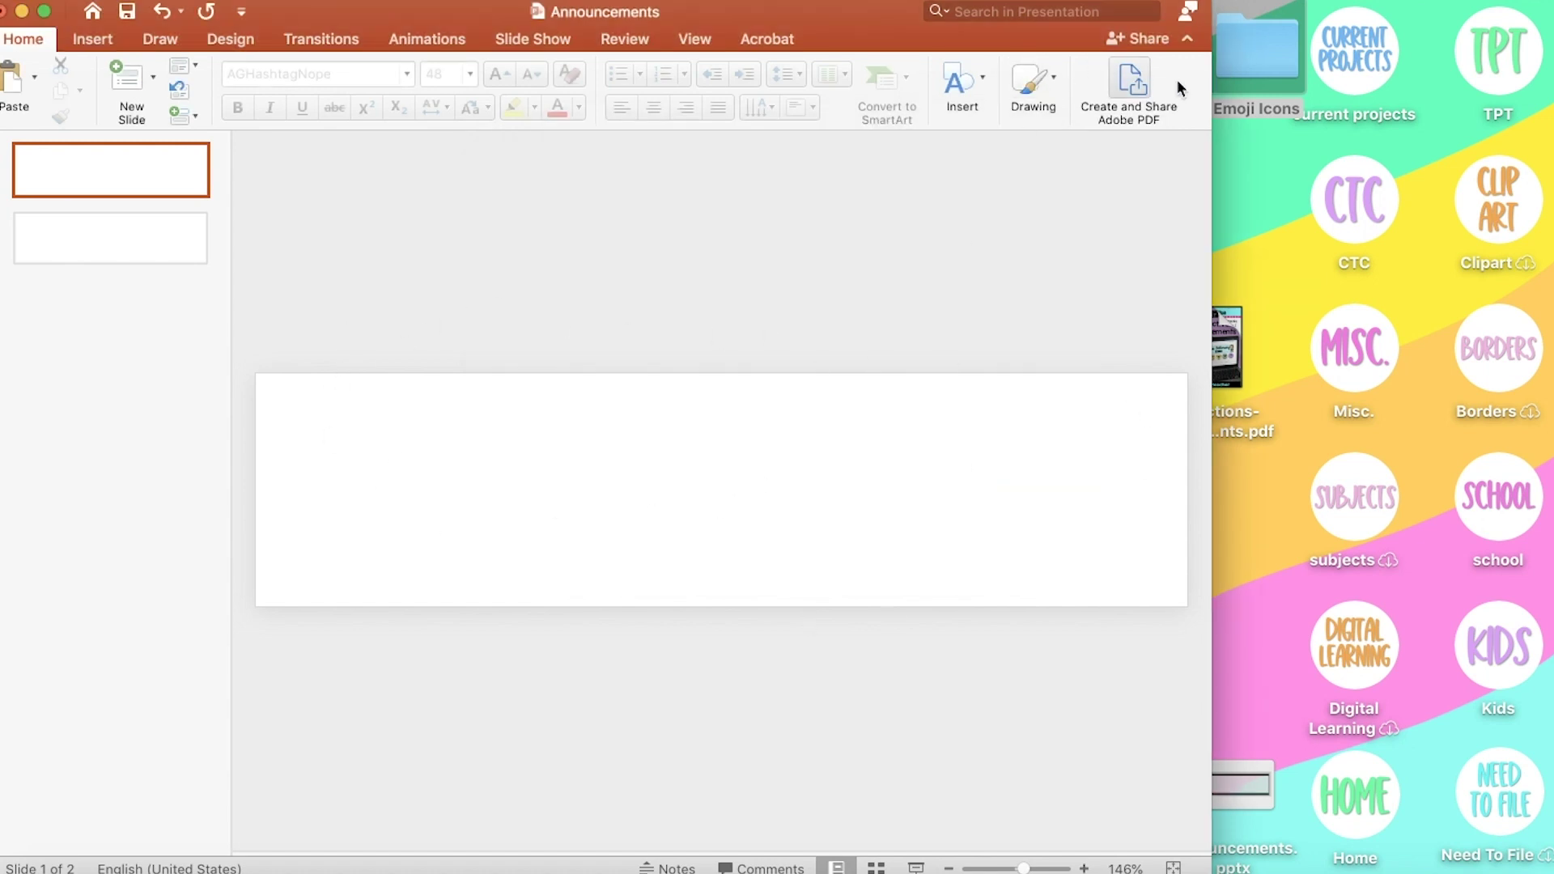
# Step: Place Emoji Heading.png on slide 1 and stretch it across the slide
pyautogui.doubleClick(1237, 65)
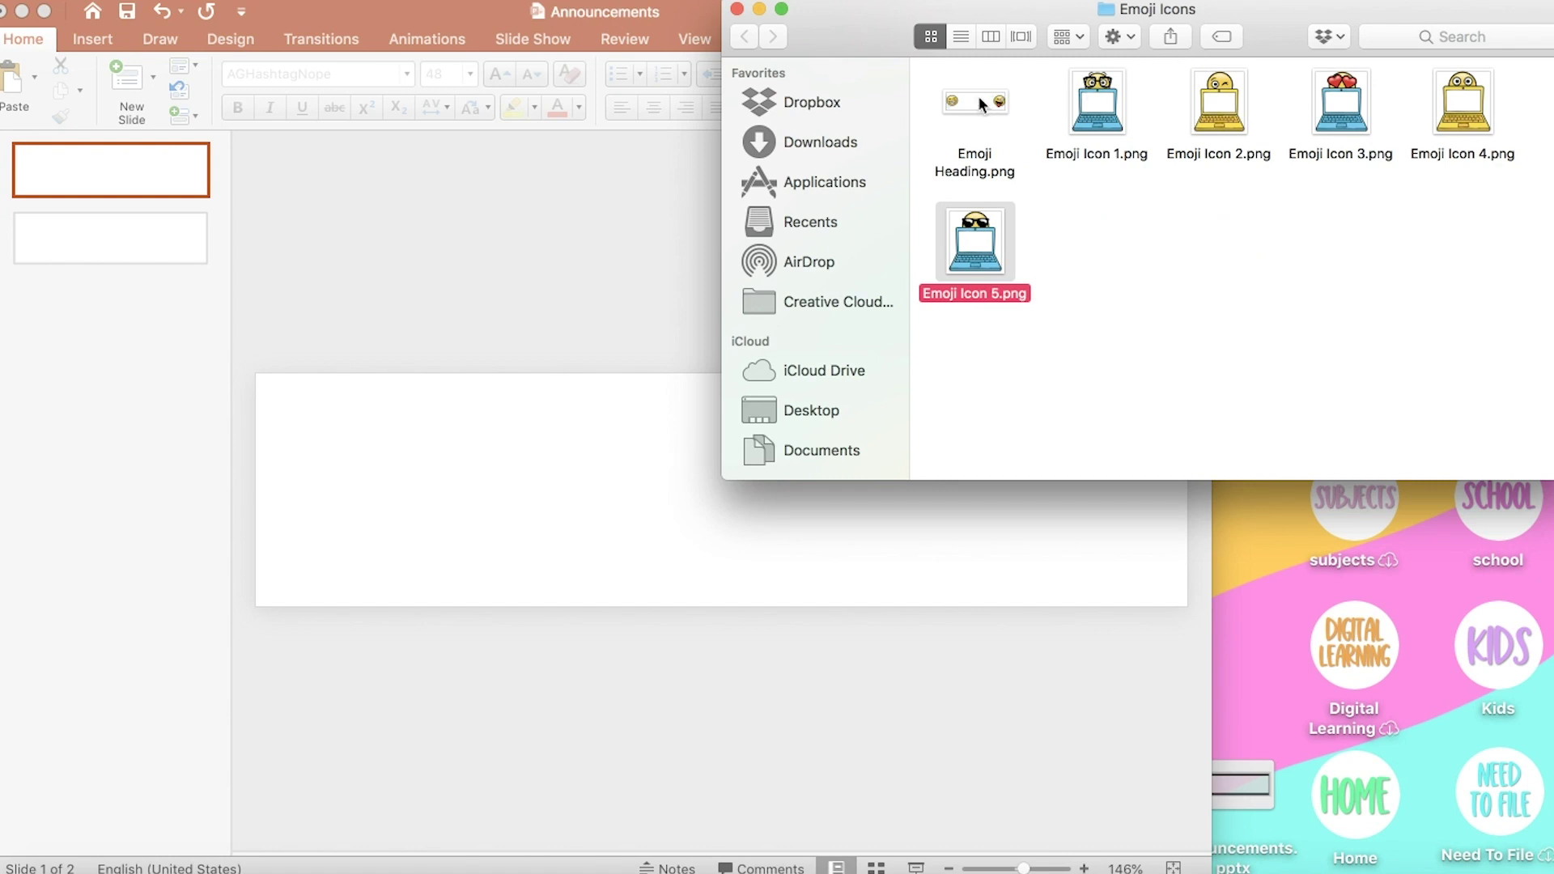
pyautogui.moveTo(981, 95); pyautogui.dragTo(536, 449)
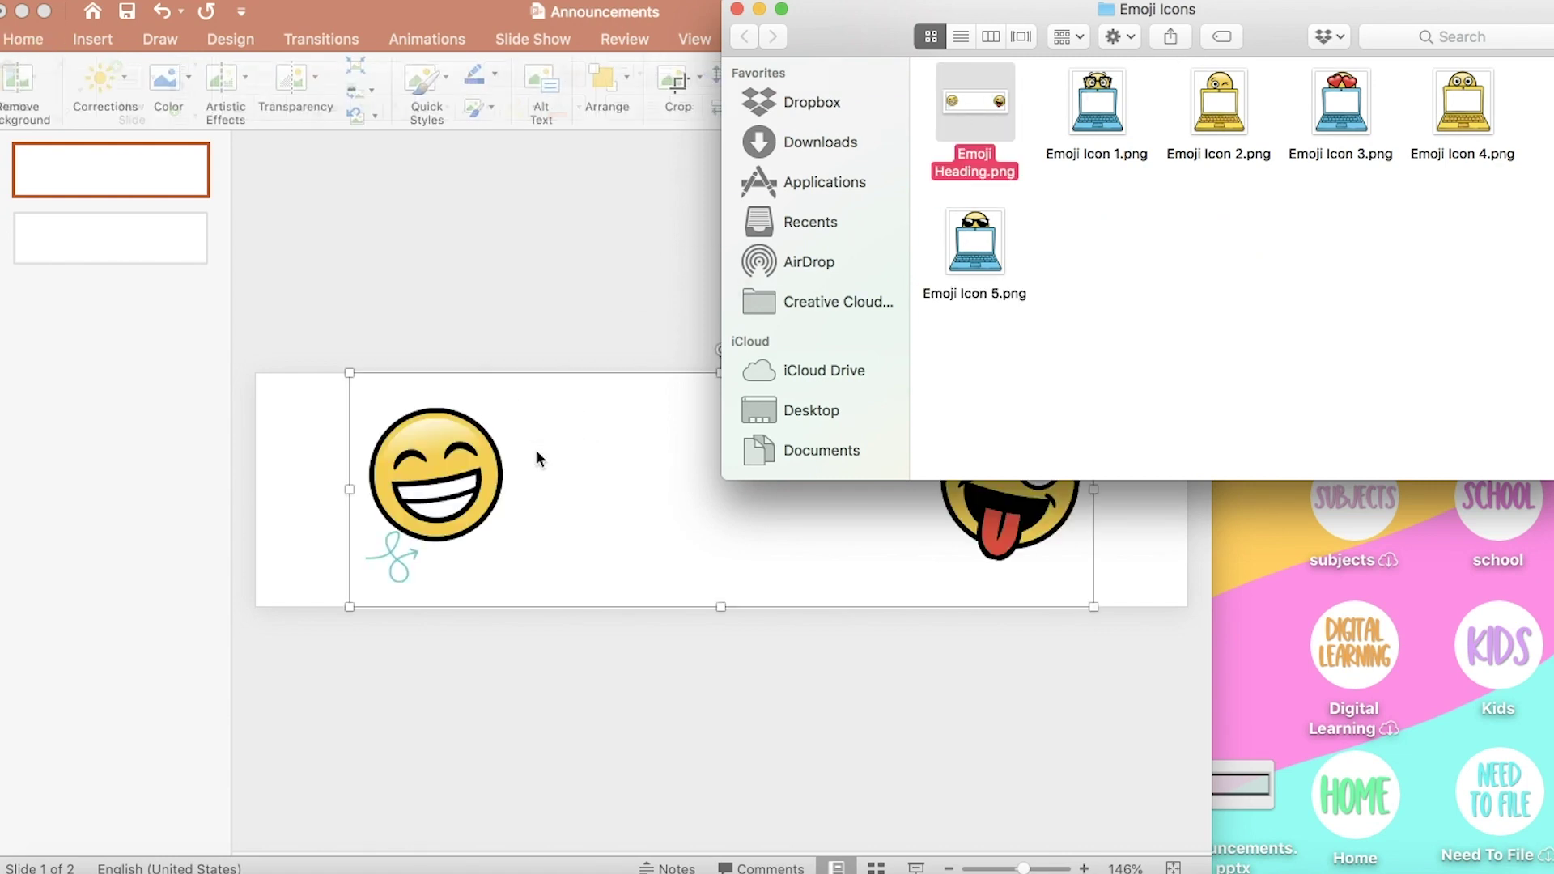
pyautogui.click(536, 449)
pyautogui.moveTo(1090, 369); pyautogui.dragTo(1169, 345)
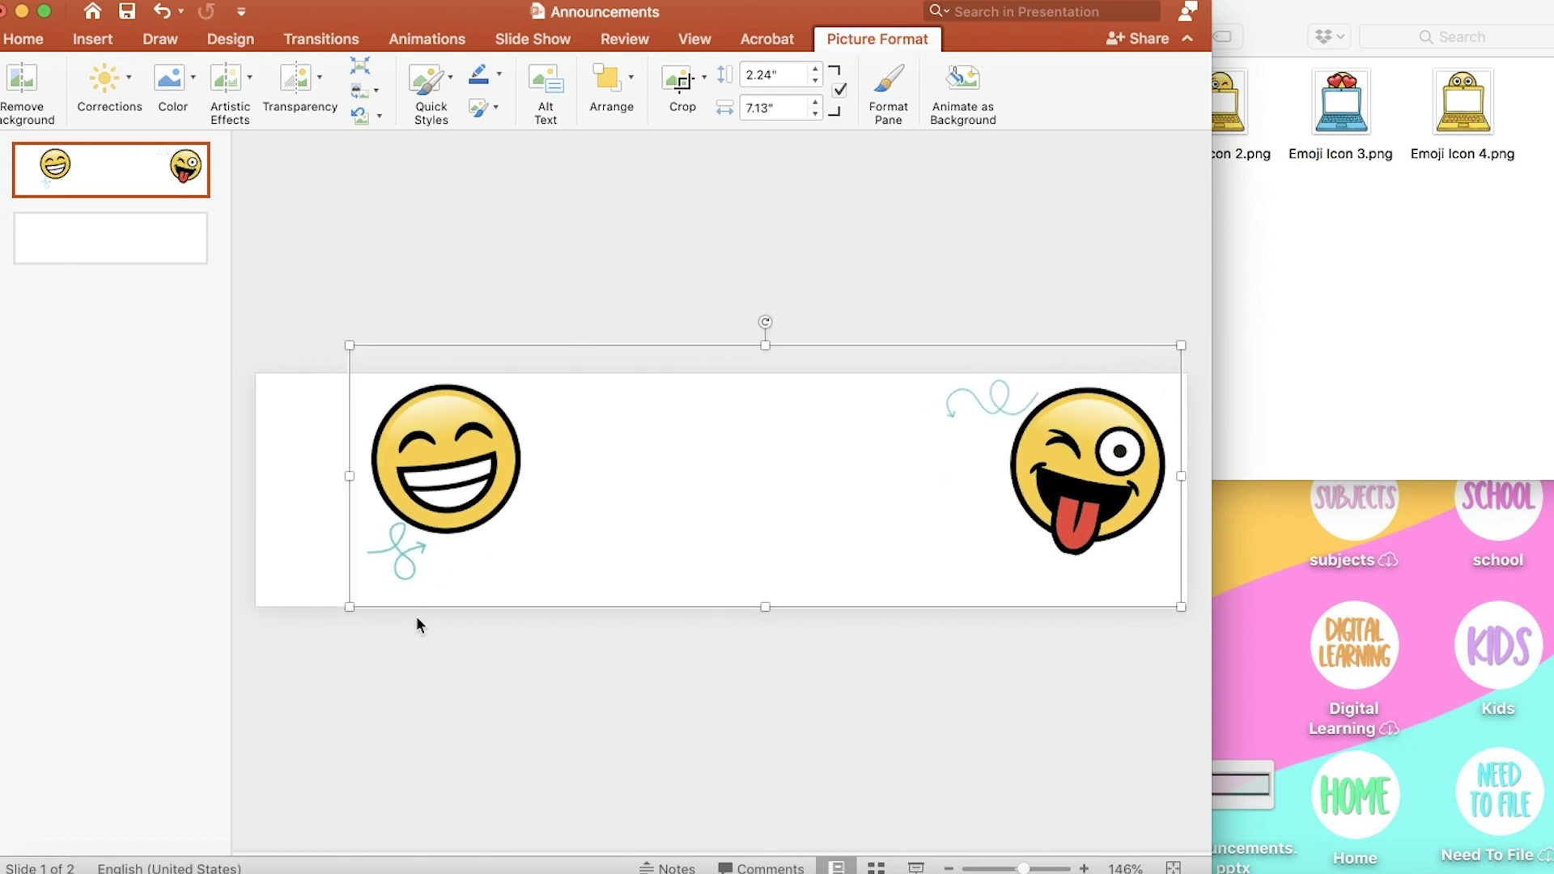
pyautogui.moveTo(350, 606); pyautogui.dragTo(288, 638)
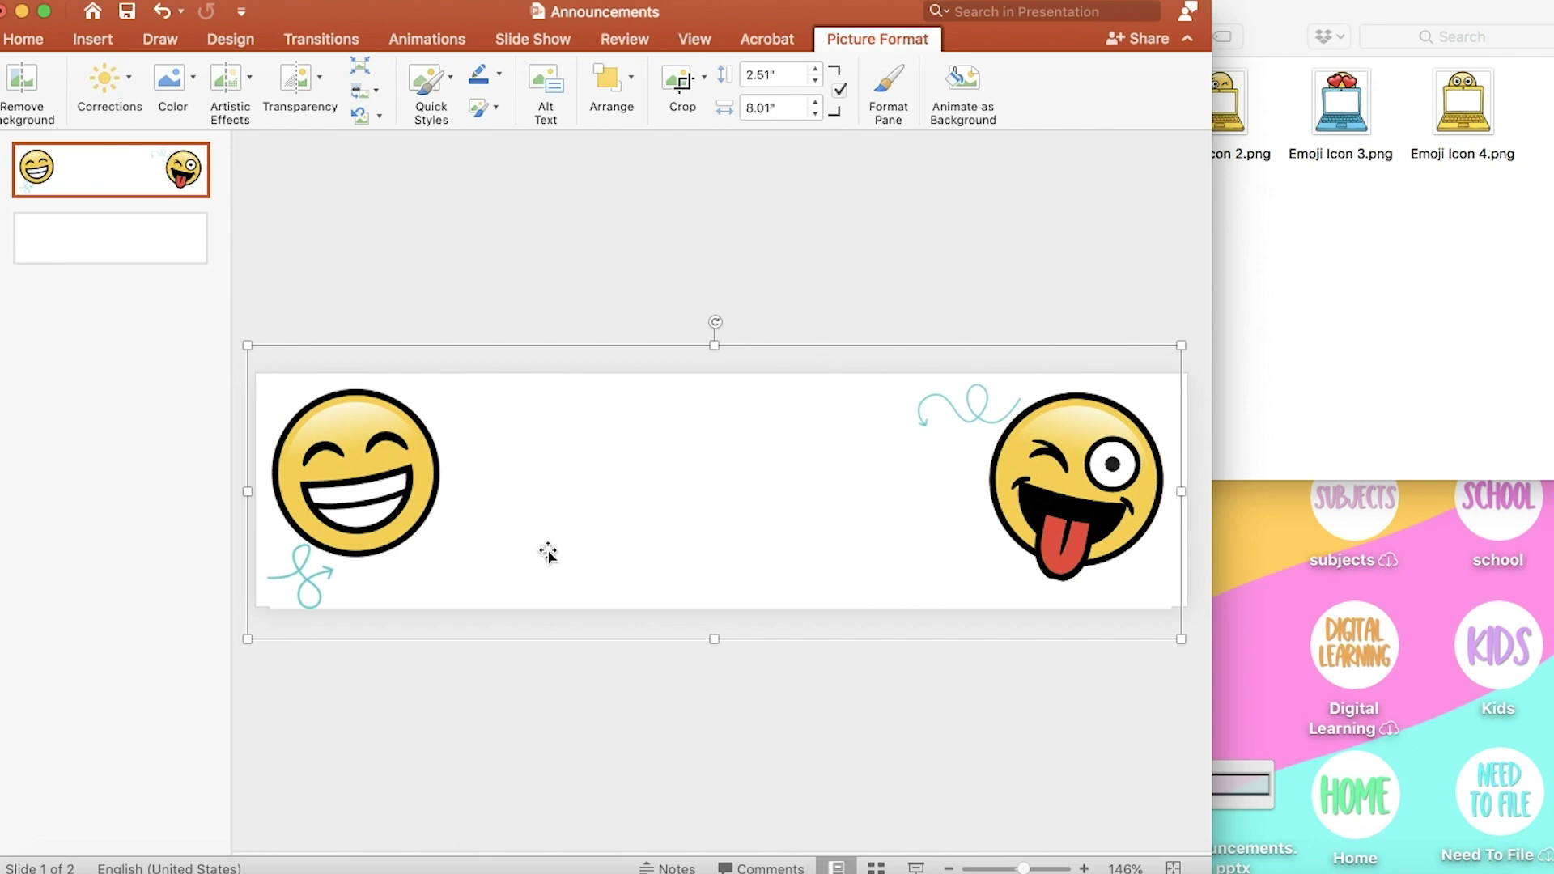
pyautogui.click(892, 289)
# Step: Fill slide 2 with a row of five laptop emoji pictures
pyautogui.click(115, 239)
pyautogui.click(1357, 334)
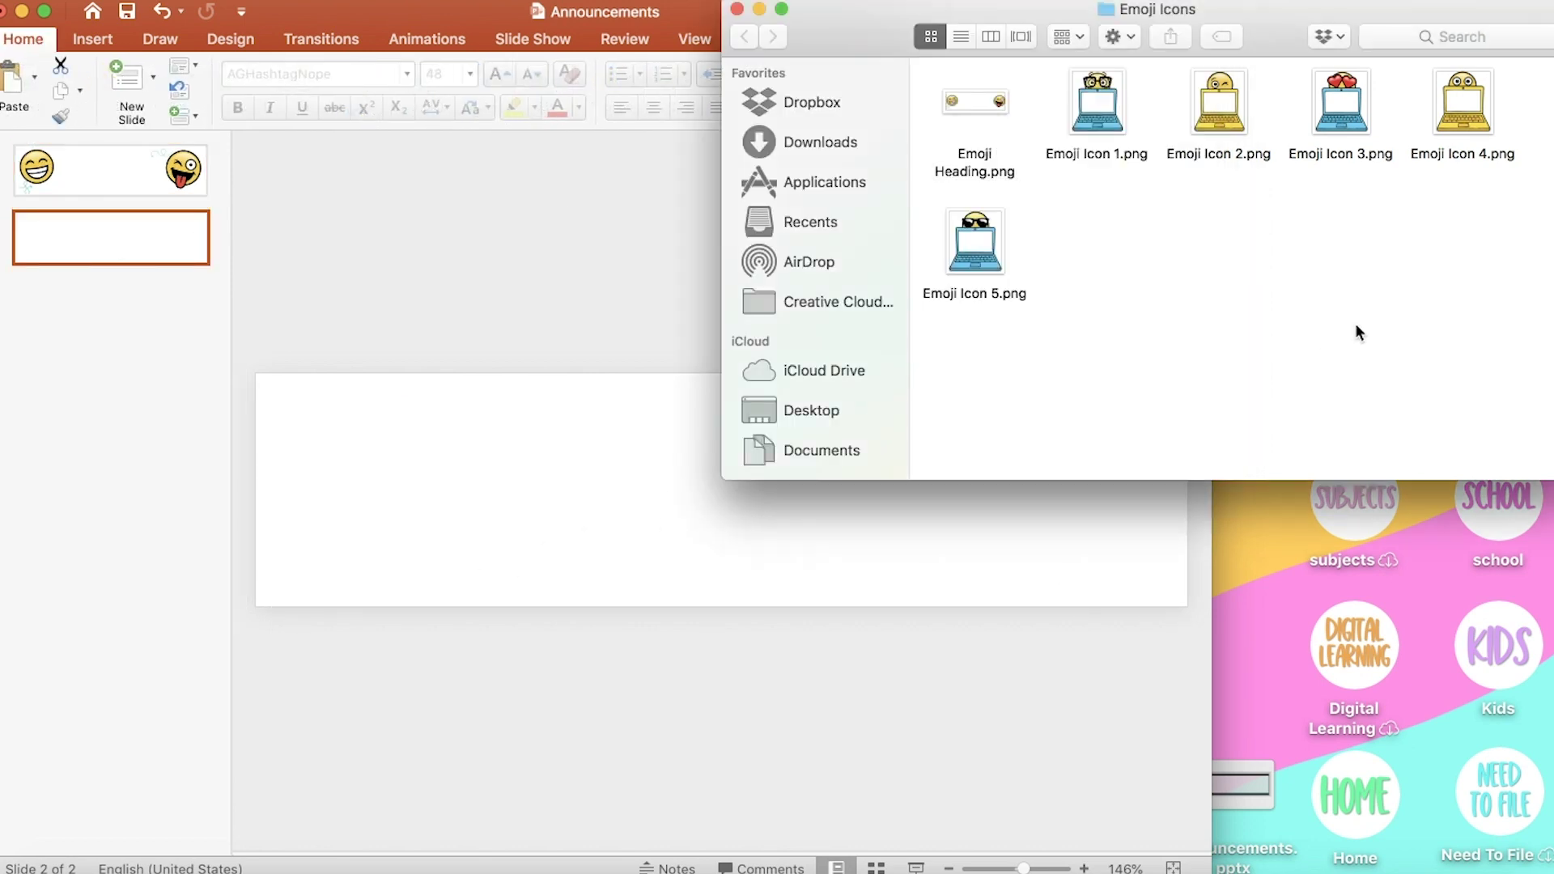
pyautogui.moveTo(1107, 104); pyautogui.dragTo(472, 499)
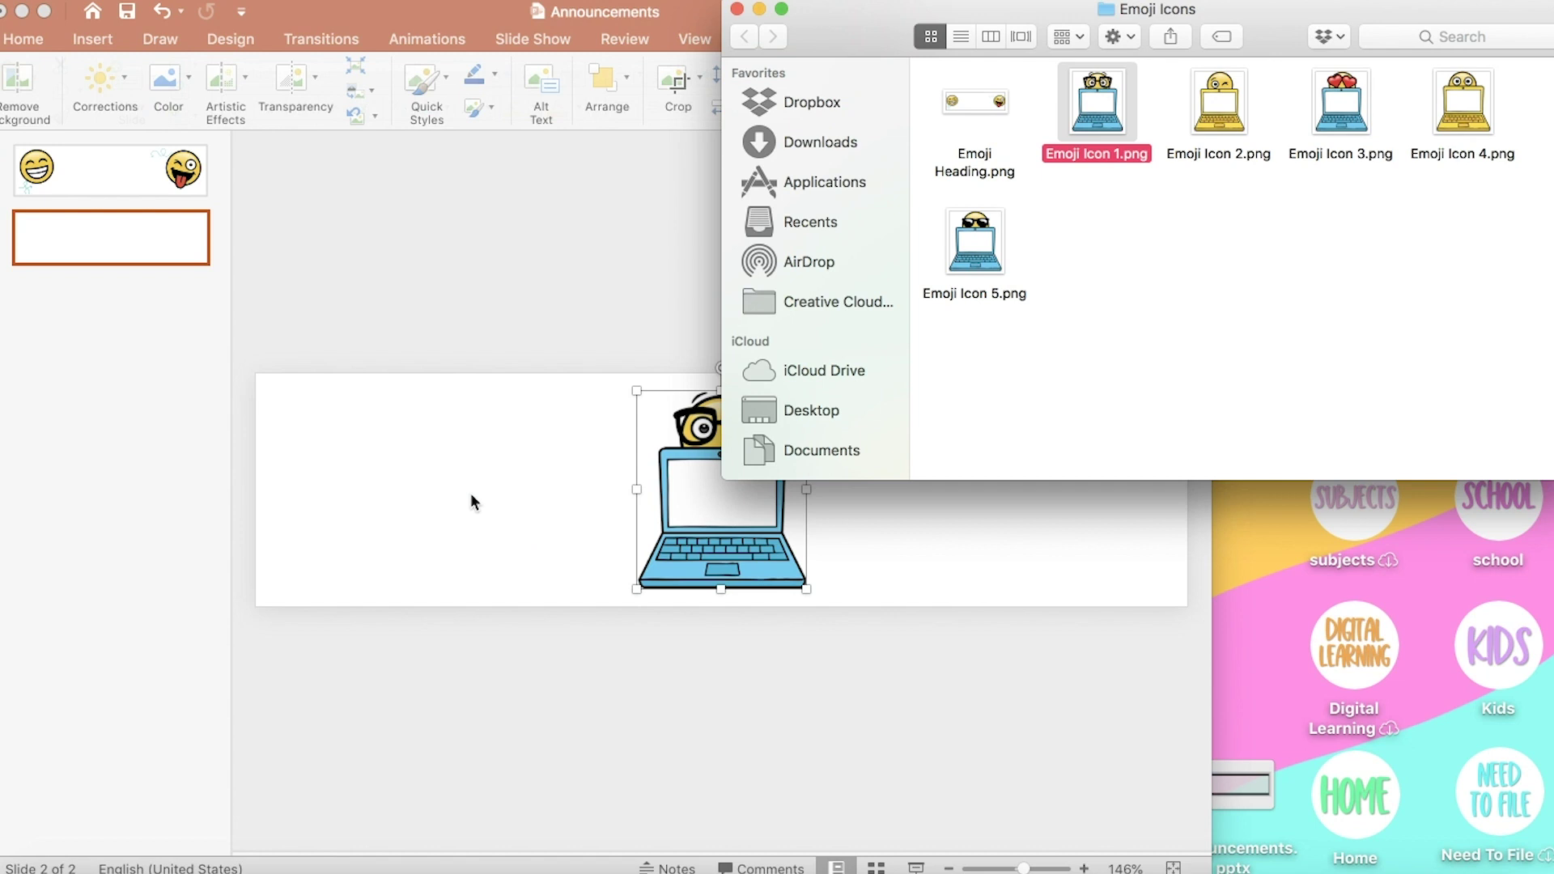
pyautogui.moveTo(739, 444); pyautogui.dragTo(381, 444)
pyautogui.press('Delete')
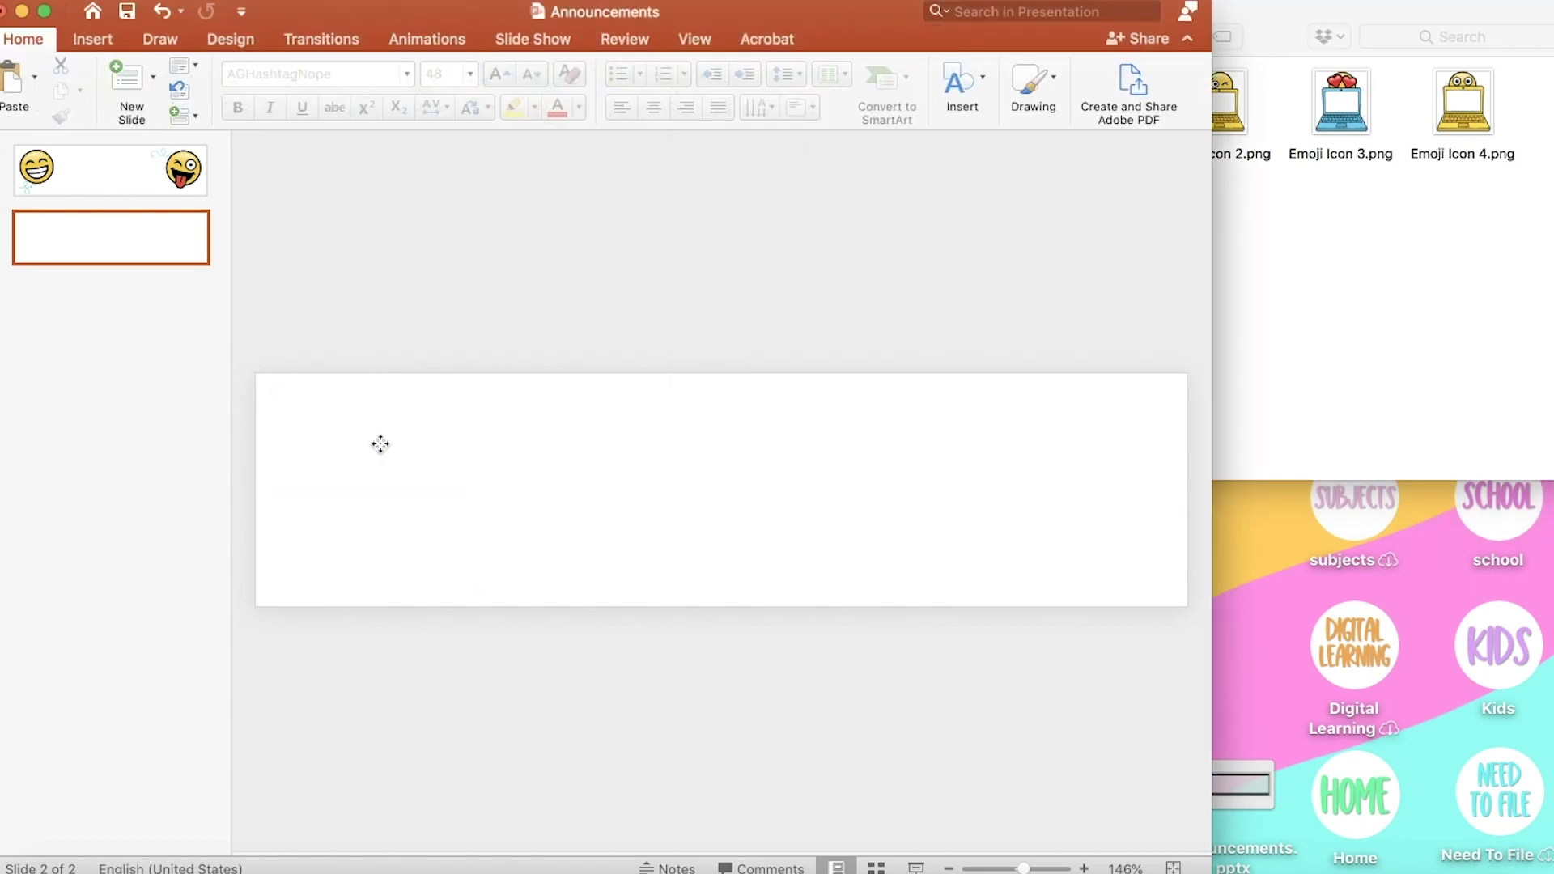
pyautogui.press('cmd+v')
pyautogui.click(581, 681)
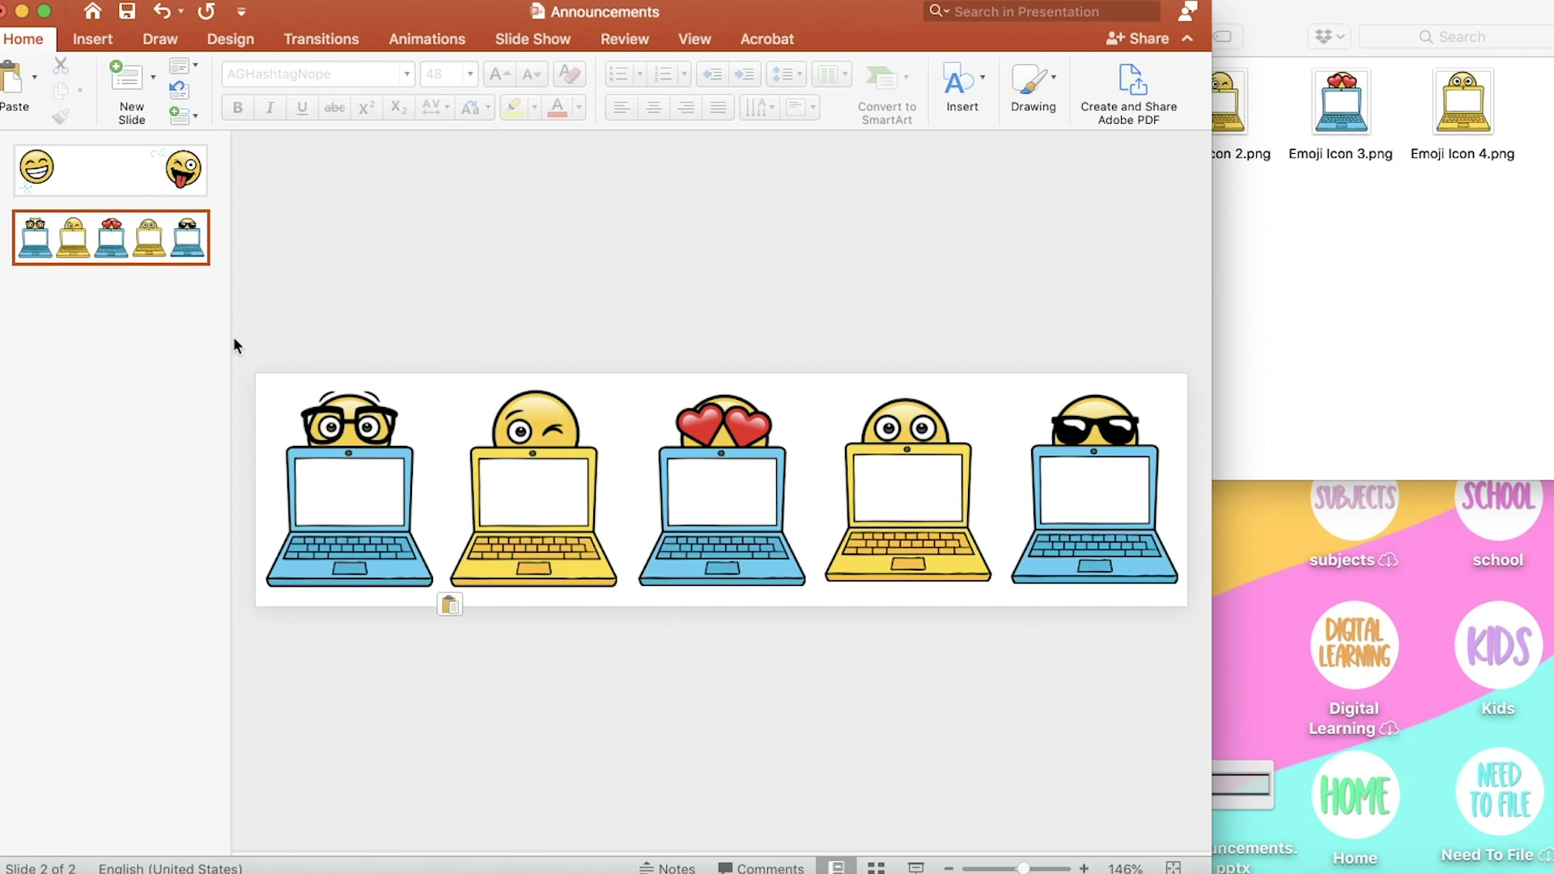
# Step: Add a text box between the emojis on slide 1 containing the teacher's name
pyautogui.click(199, 174)
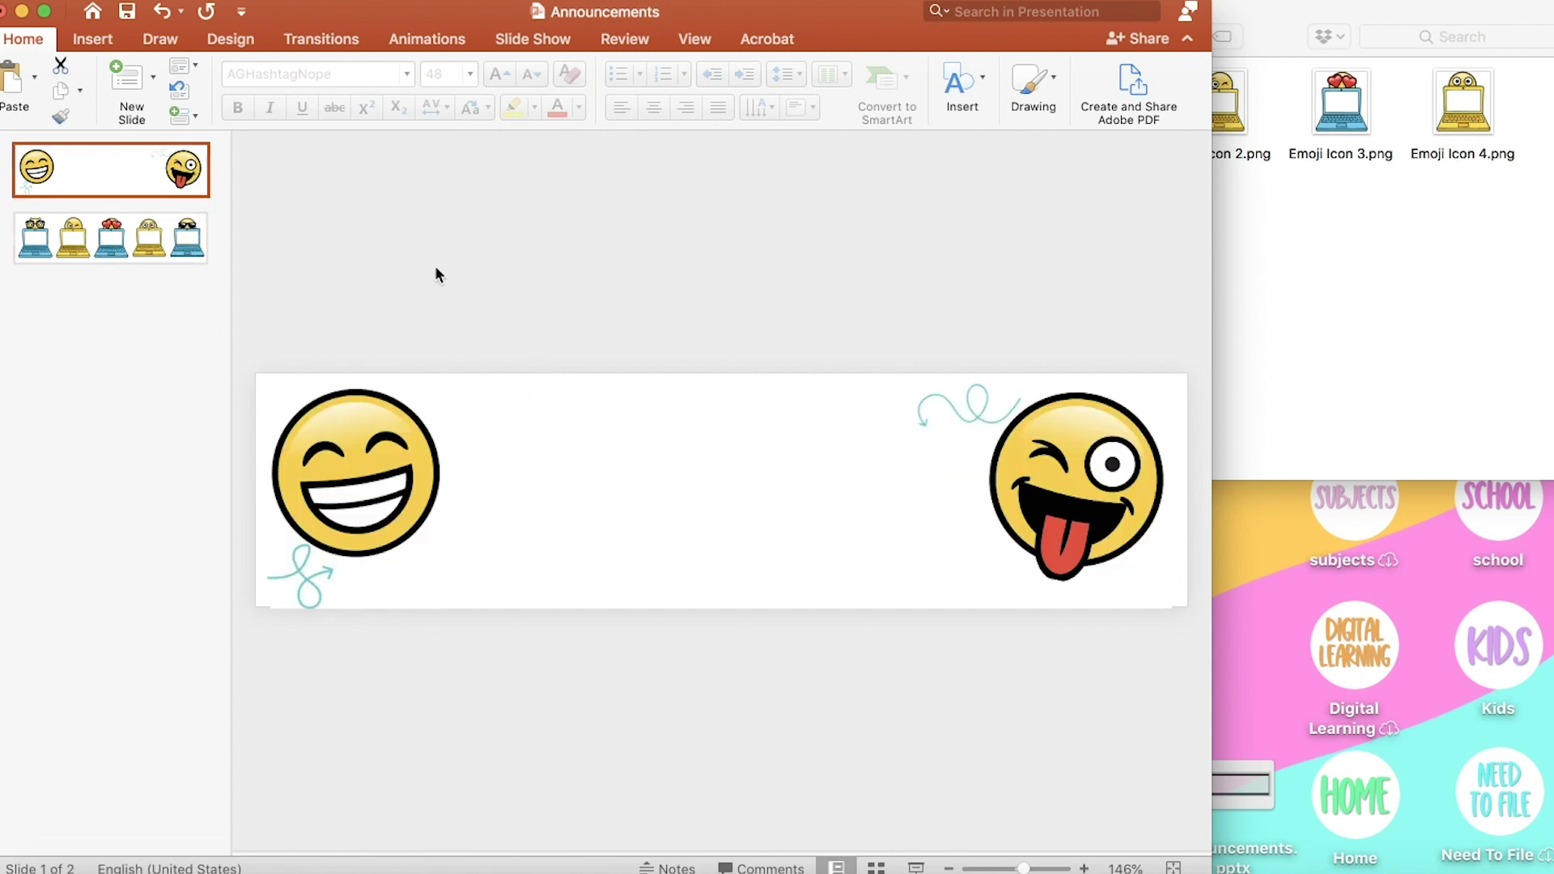
pyautogui.click(92, 39)
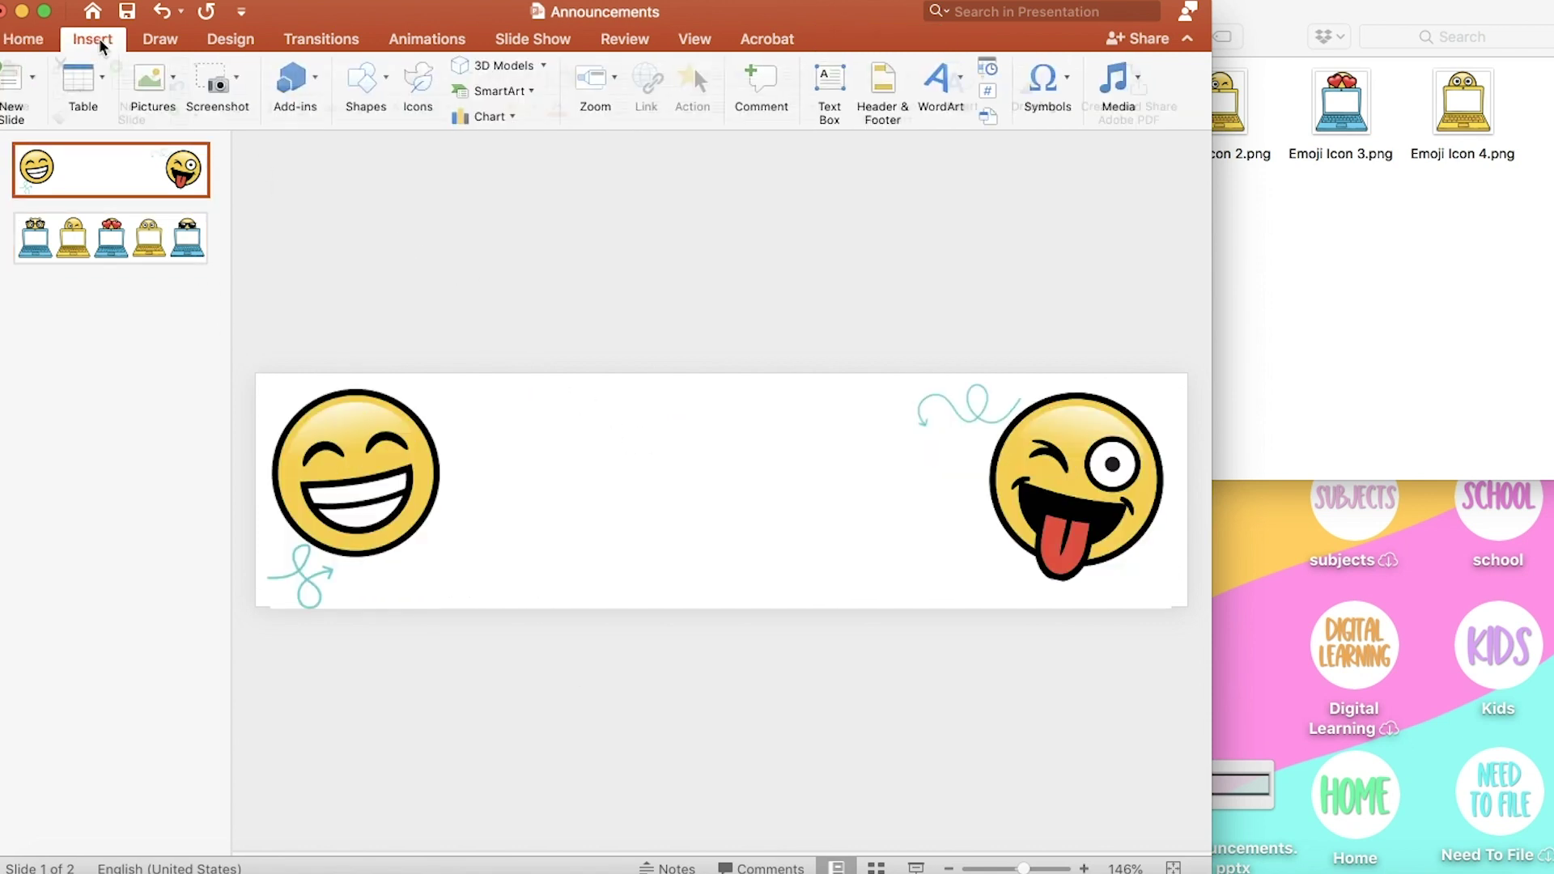
pyautogui.click(368, 89)
pyautogui.click(361, 147)
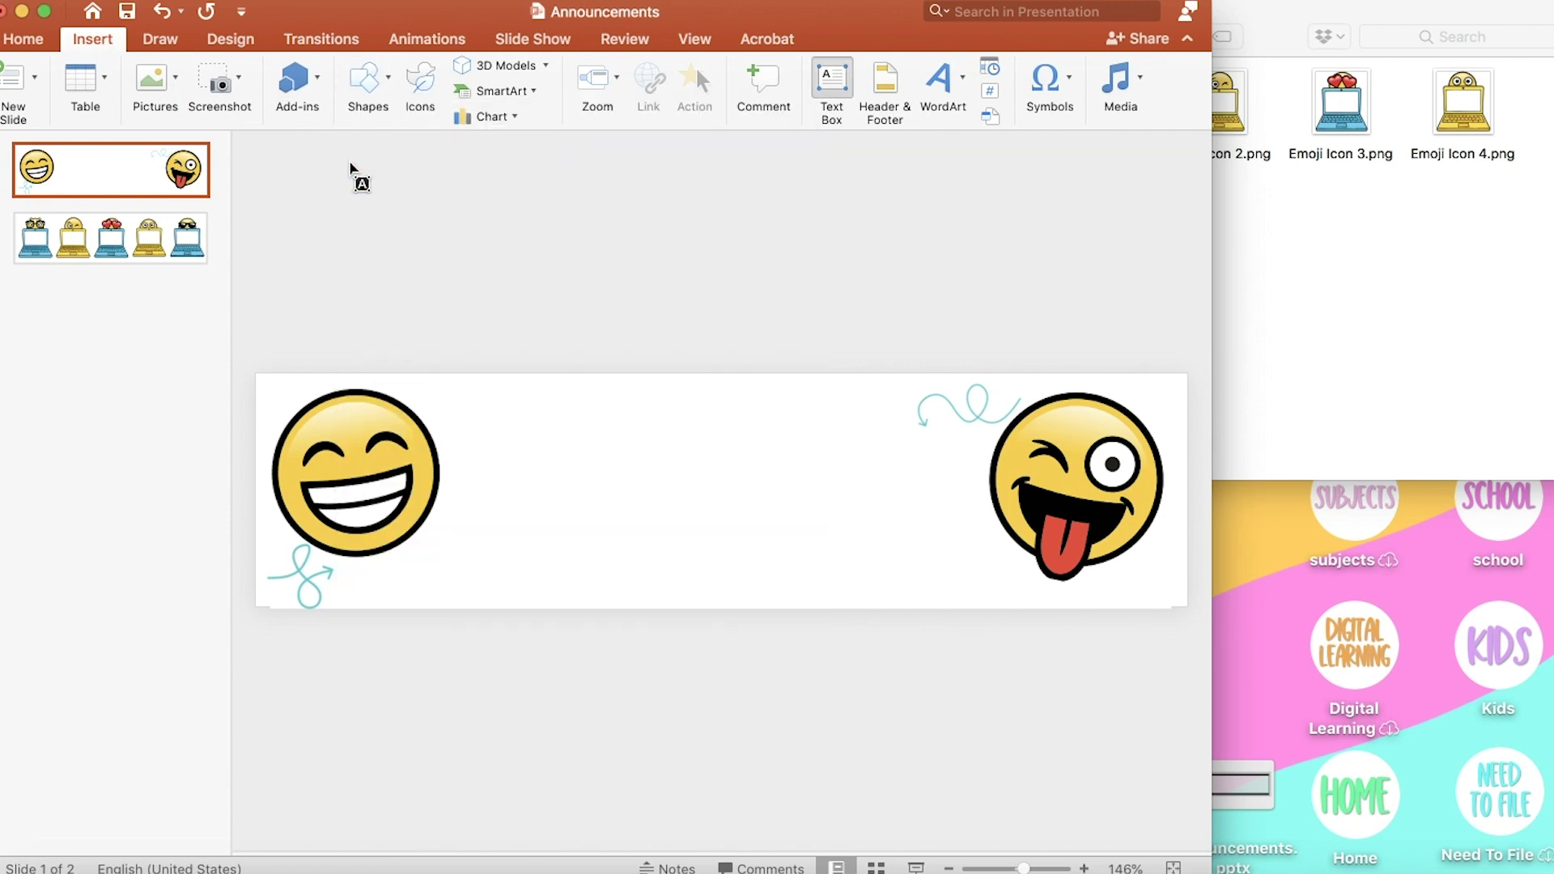
pyautogui.moveTo(426, 396); pyautogui.dragTo(974, 590)
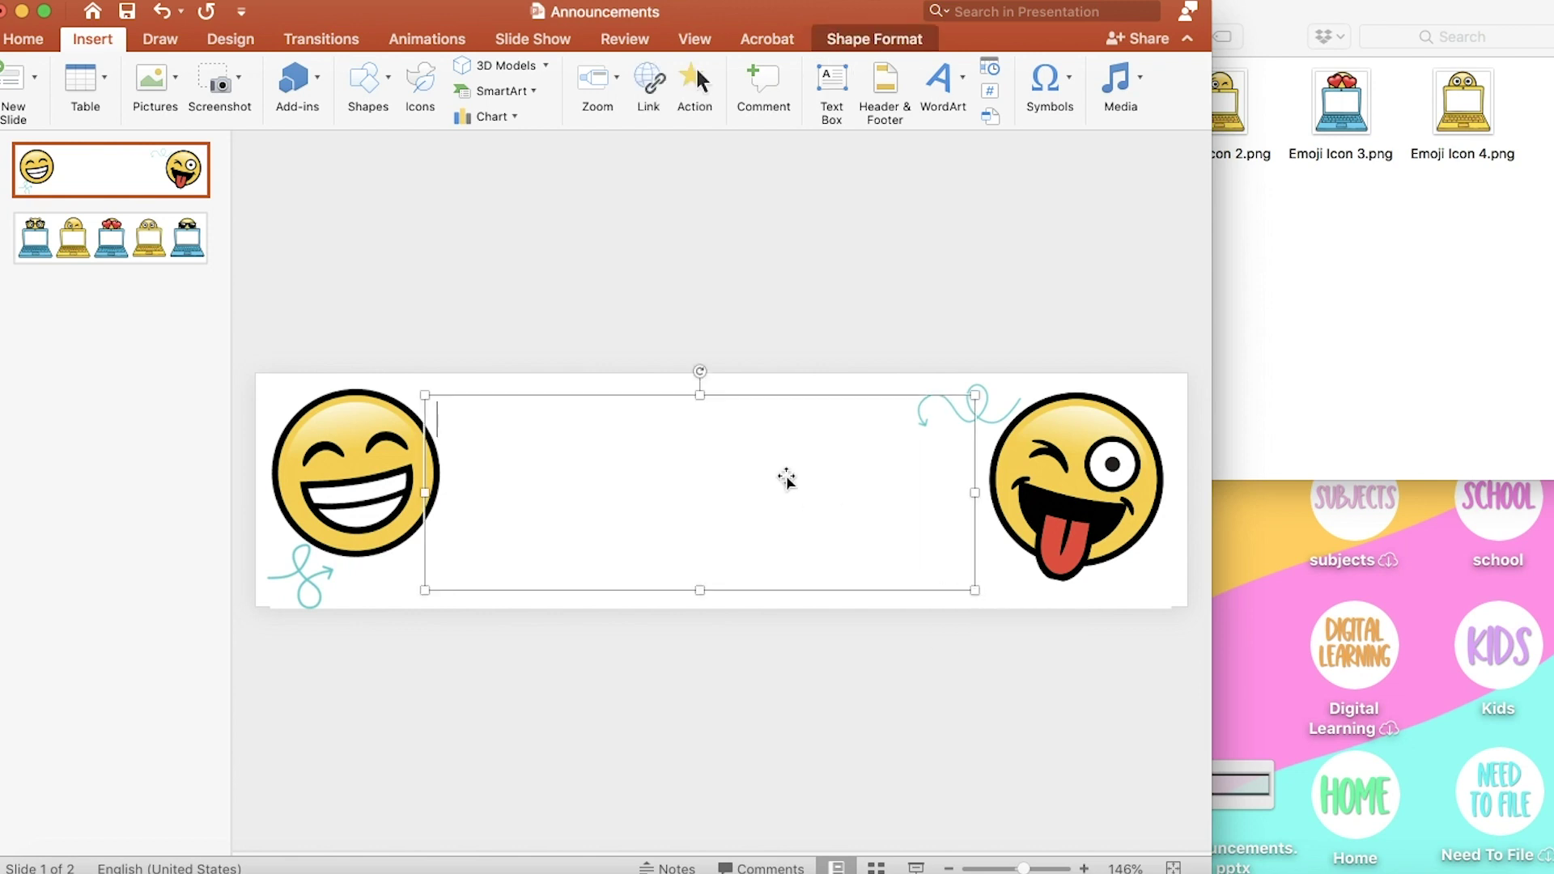
pyautogui.write('Mrs. Ba')
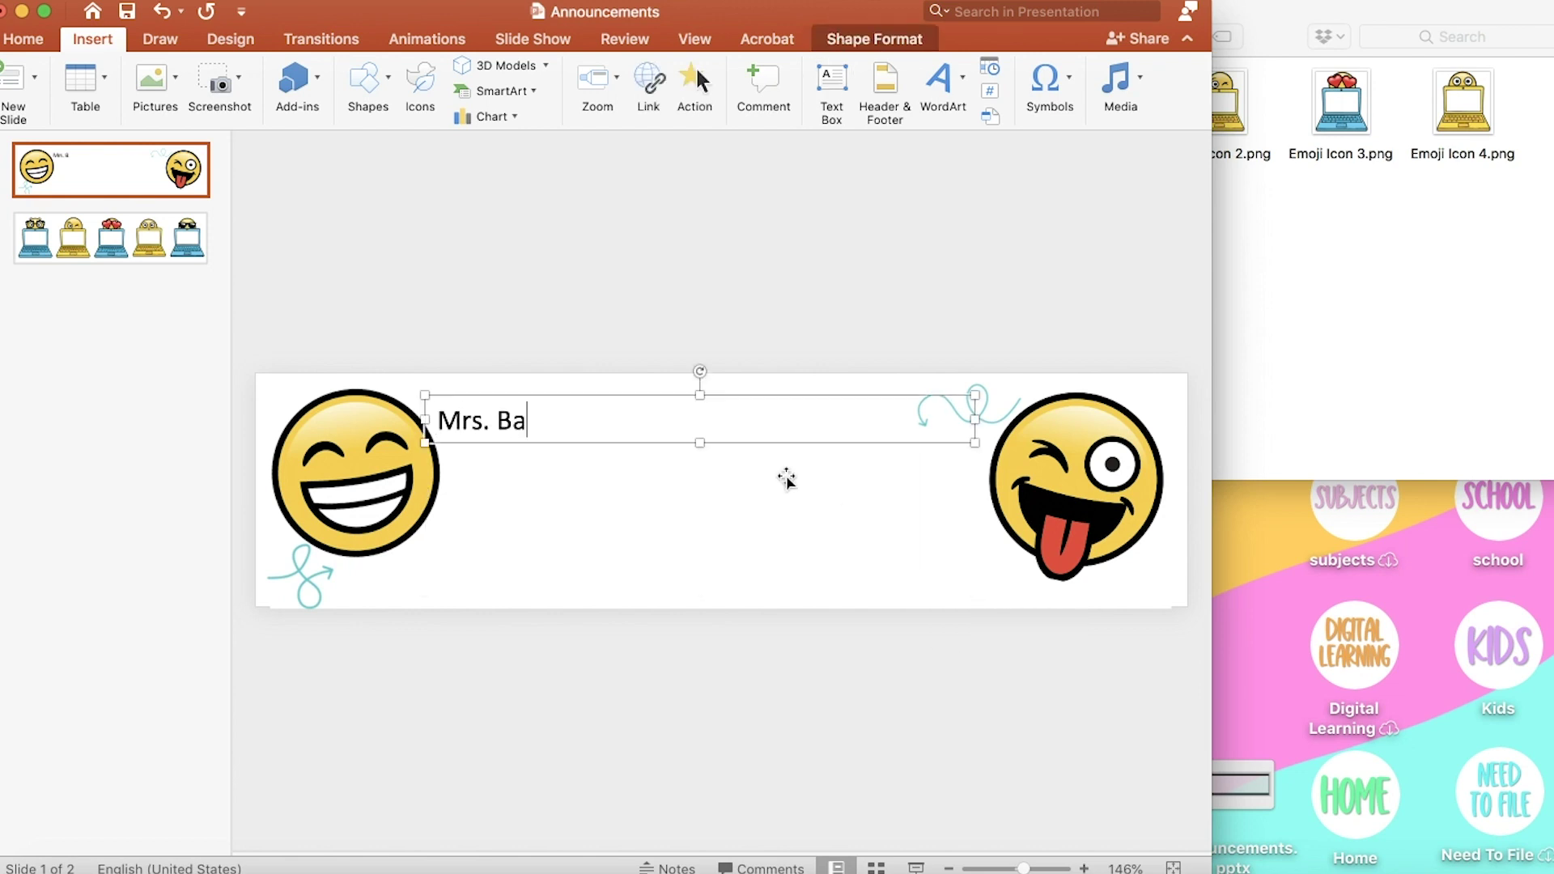
pyautogui.write('lansay')
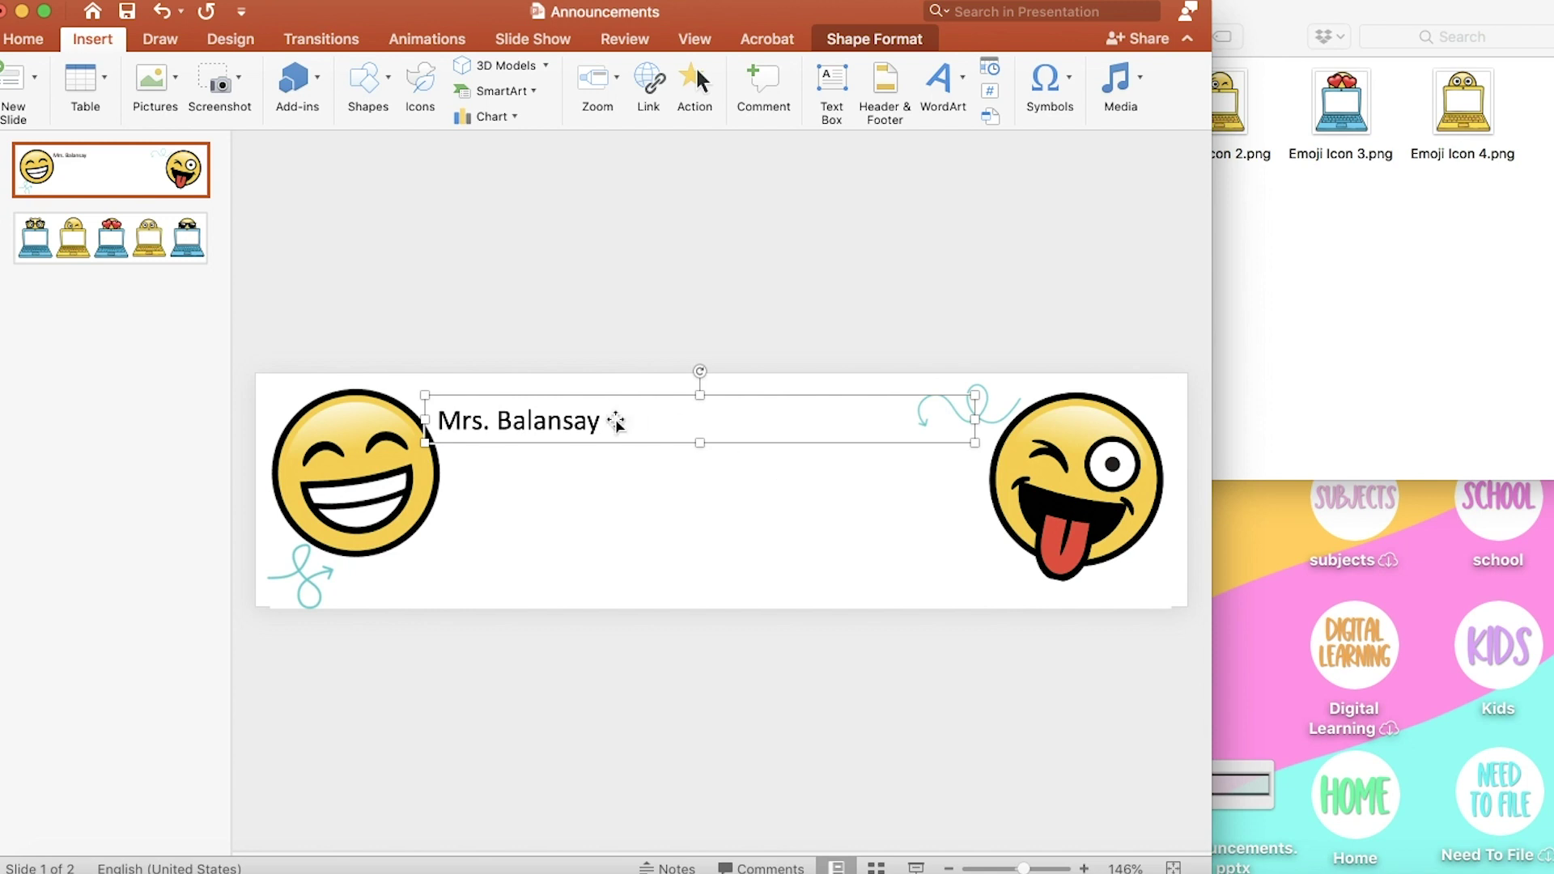
# Step: Format the name centred, 44 pt AGHashtagNope, and move it down between the emojis
pyautogui.moveTo(611, 421); pyautogui.dragTo(411, 422)
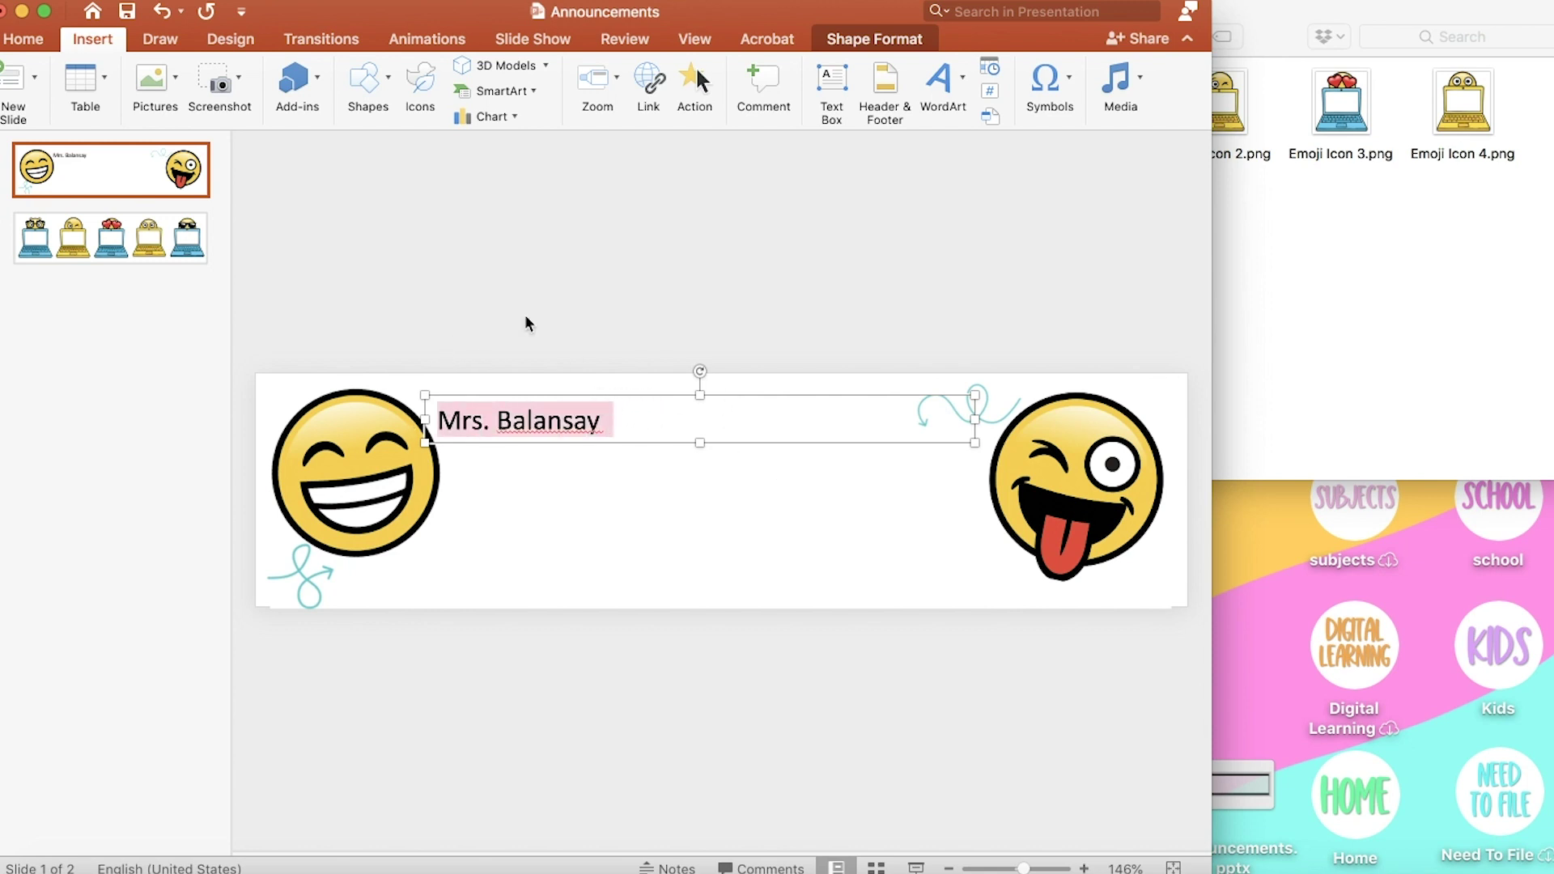
pyautogui.click(36, 46)
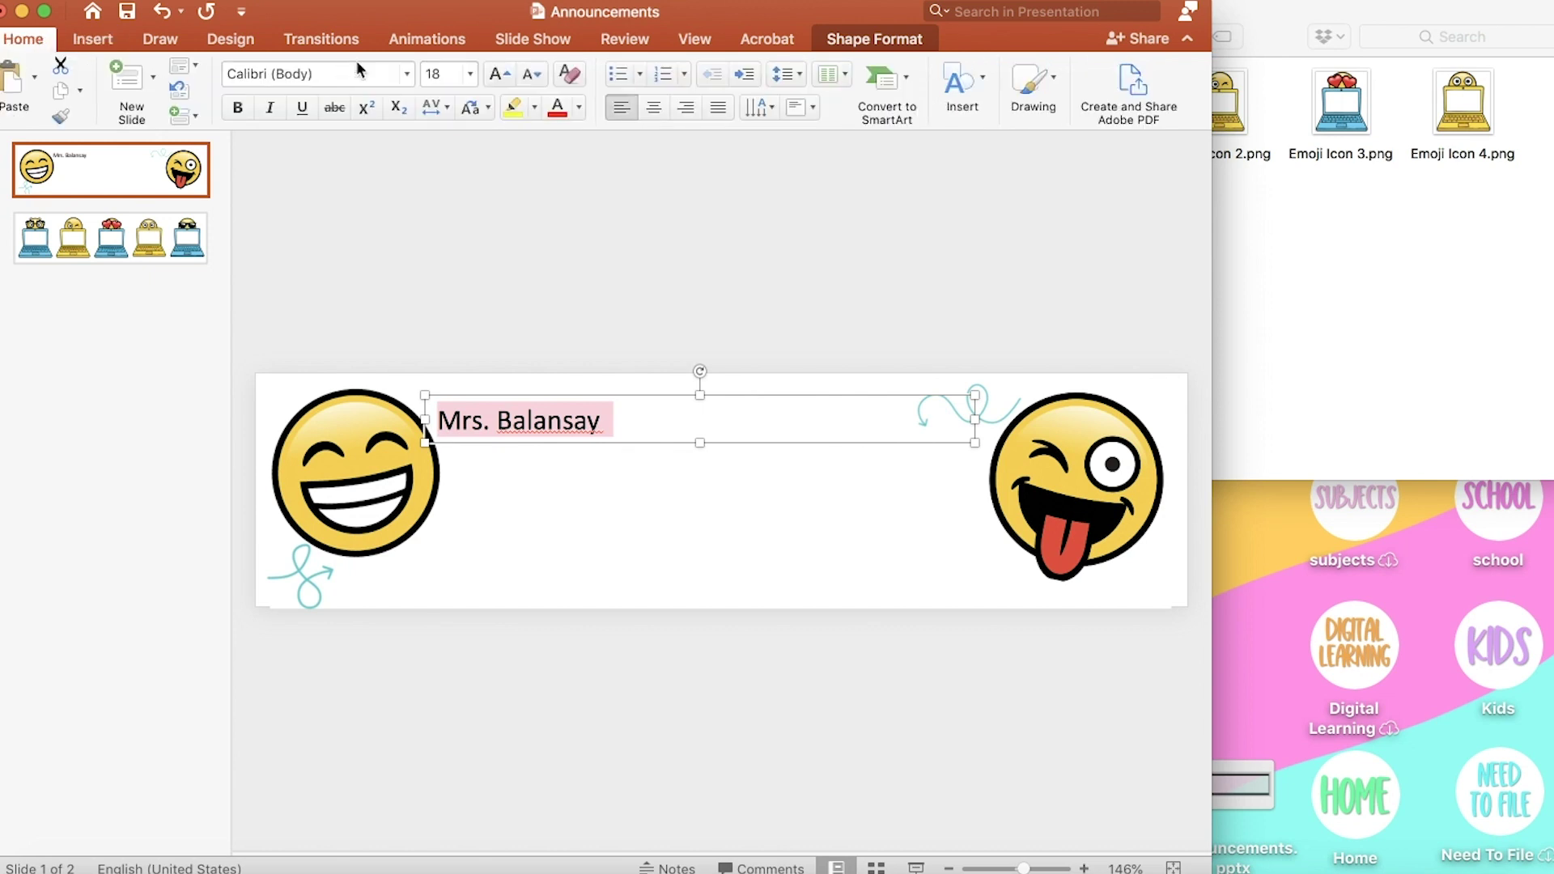
pyautogui.click(653, 106)
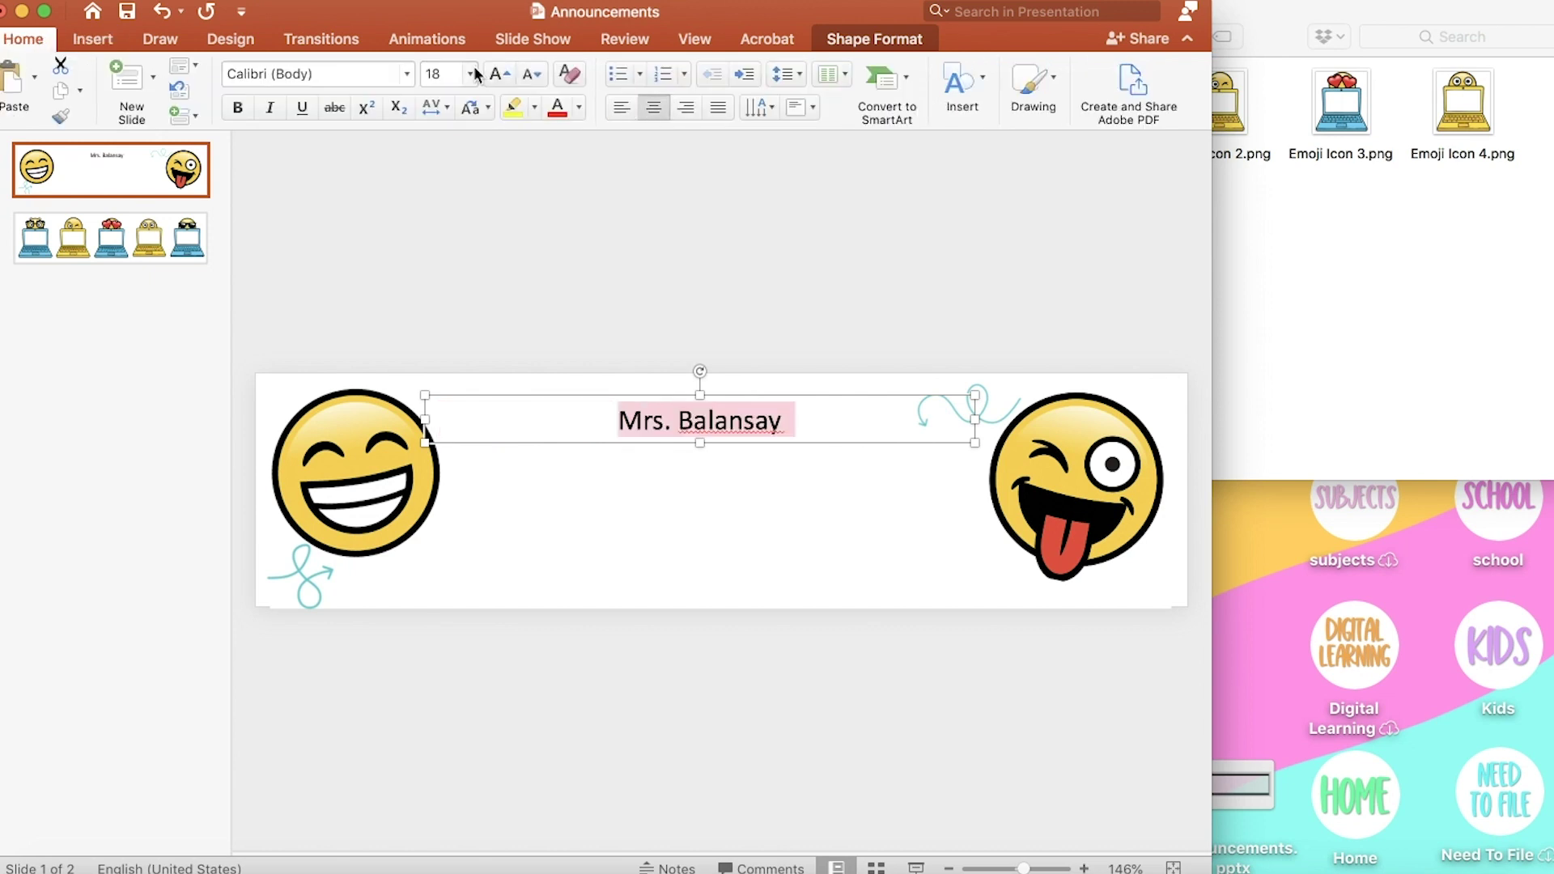
pyautogui.click(471, 73)
pyautogui.click(472, 418)
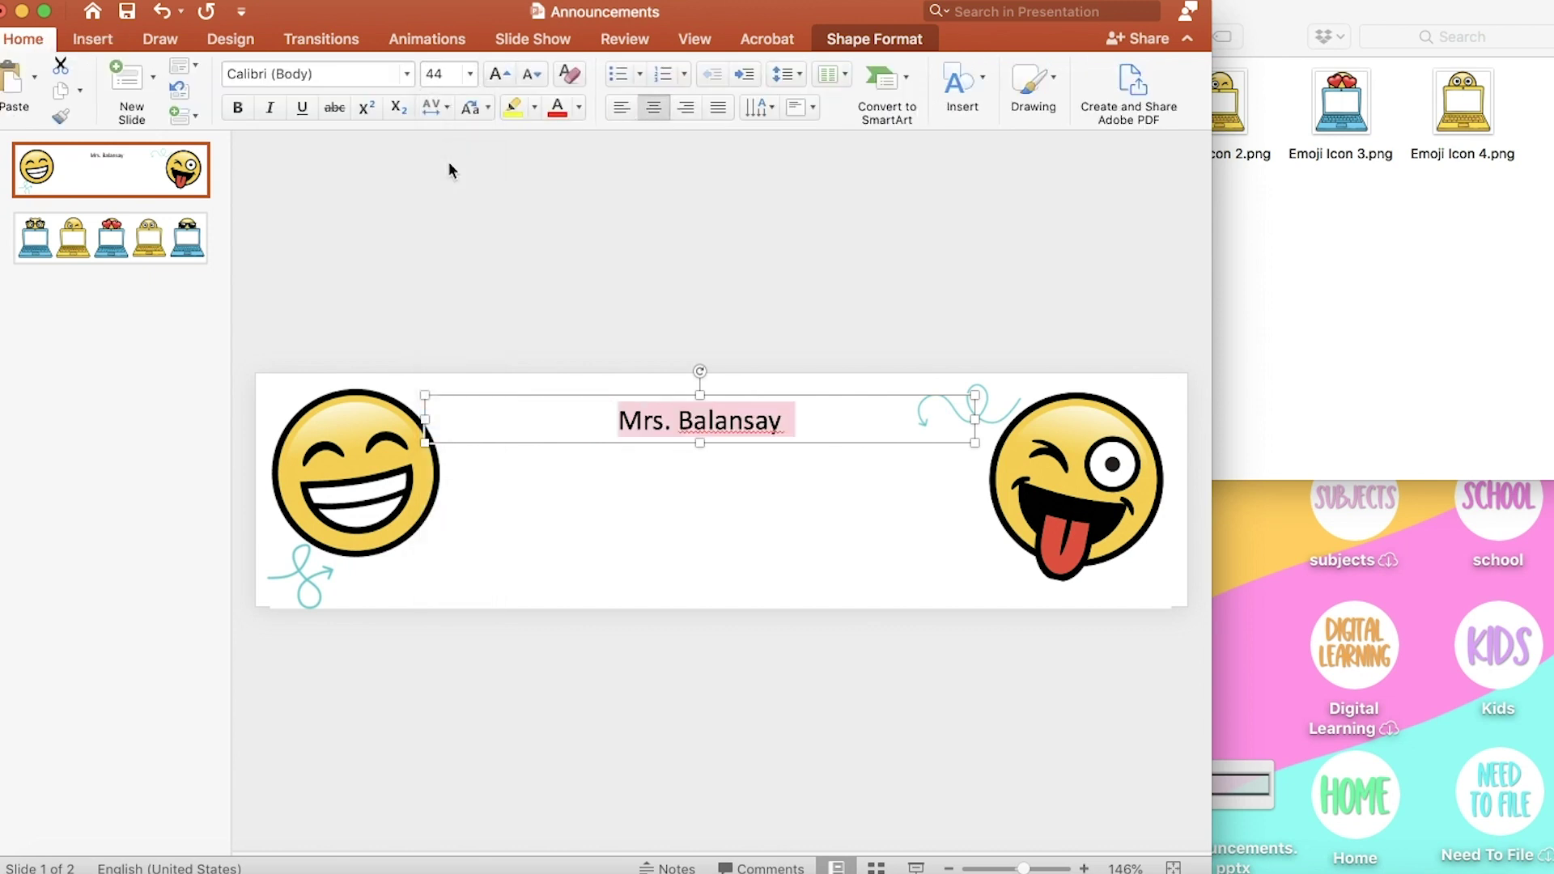
pyautogui.click(406, 75)
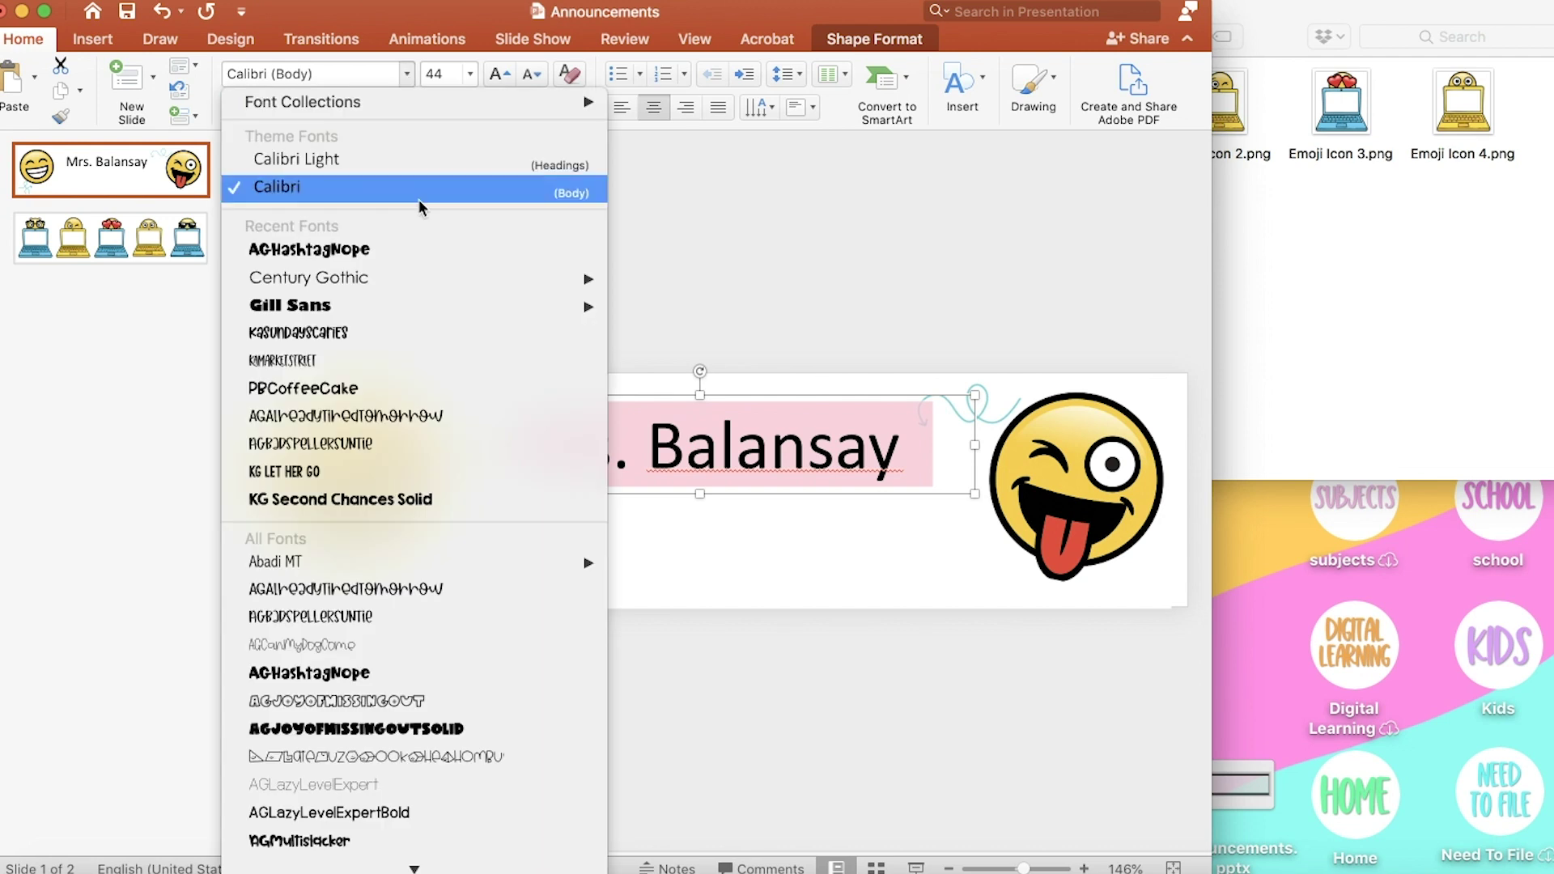
pyautogui.click(421, 254)
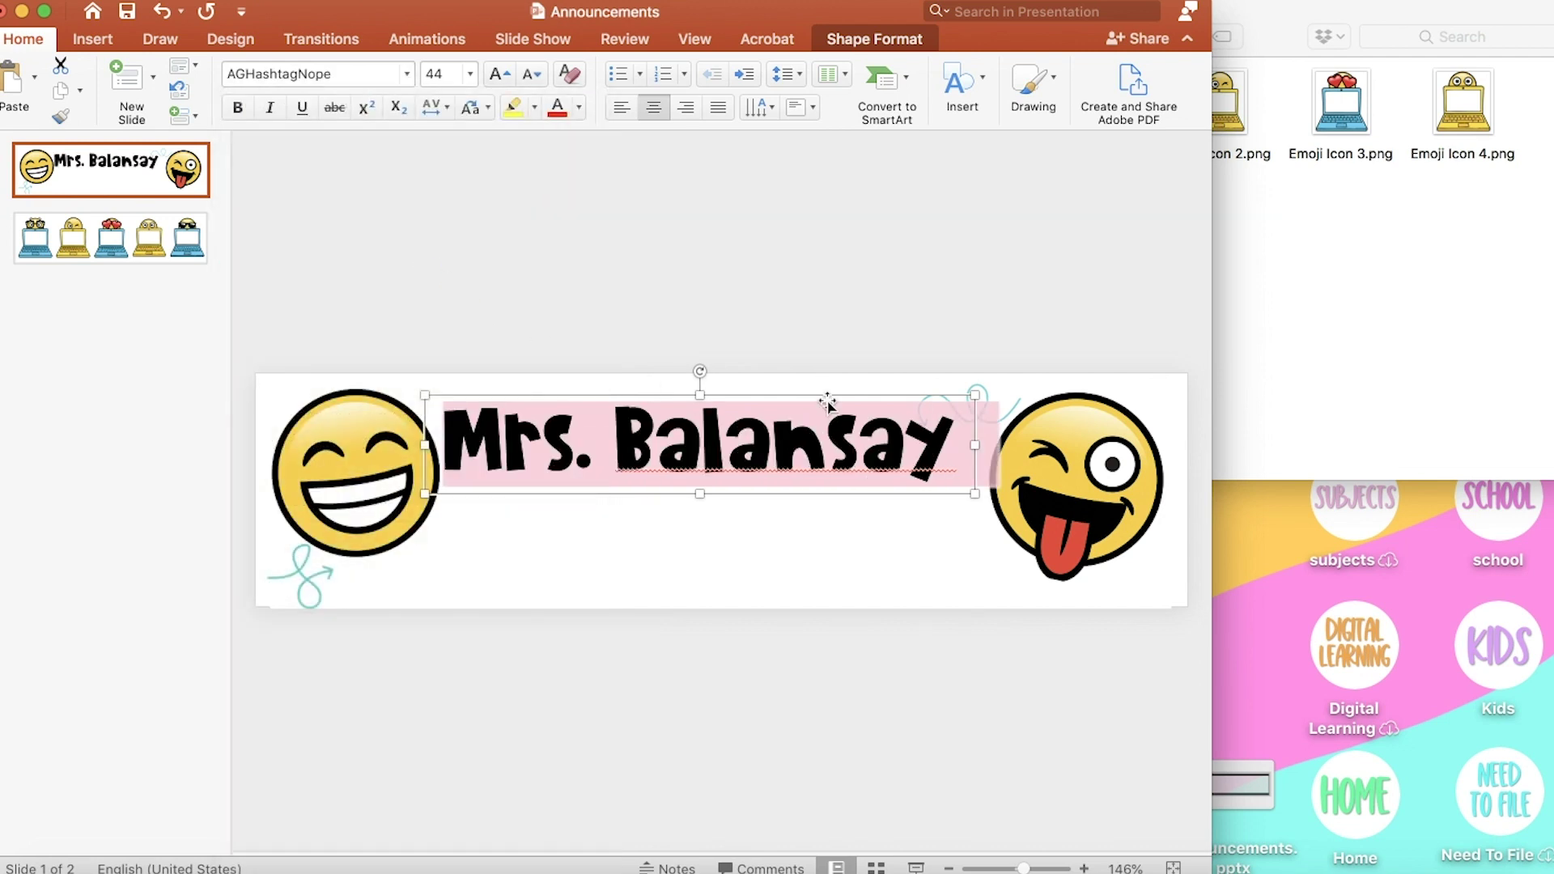
pyautogui.moveTo(827, 396); pyautogui.dragTo(833, 437)
# Step: Clear the spelling flag on the name with Ignore All
pyautogui.click(822, 502)
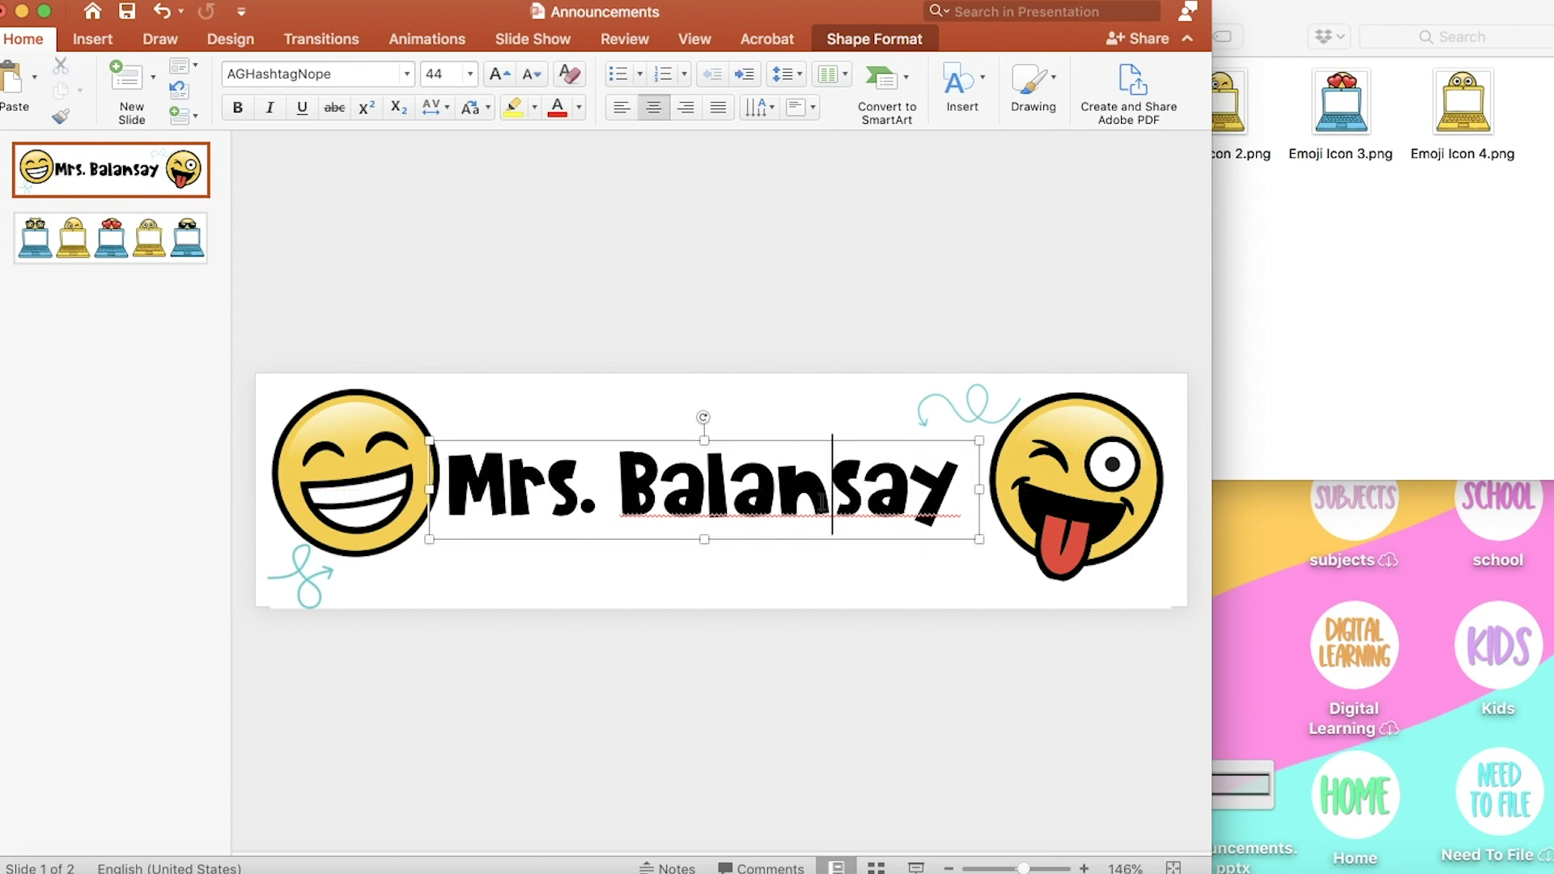
pyautogui.rightClick(821, 502)
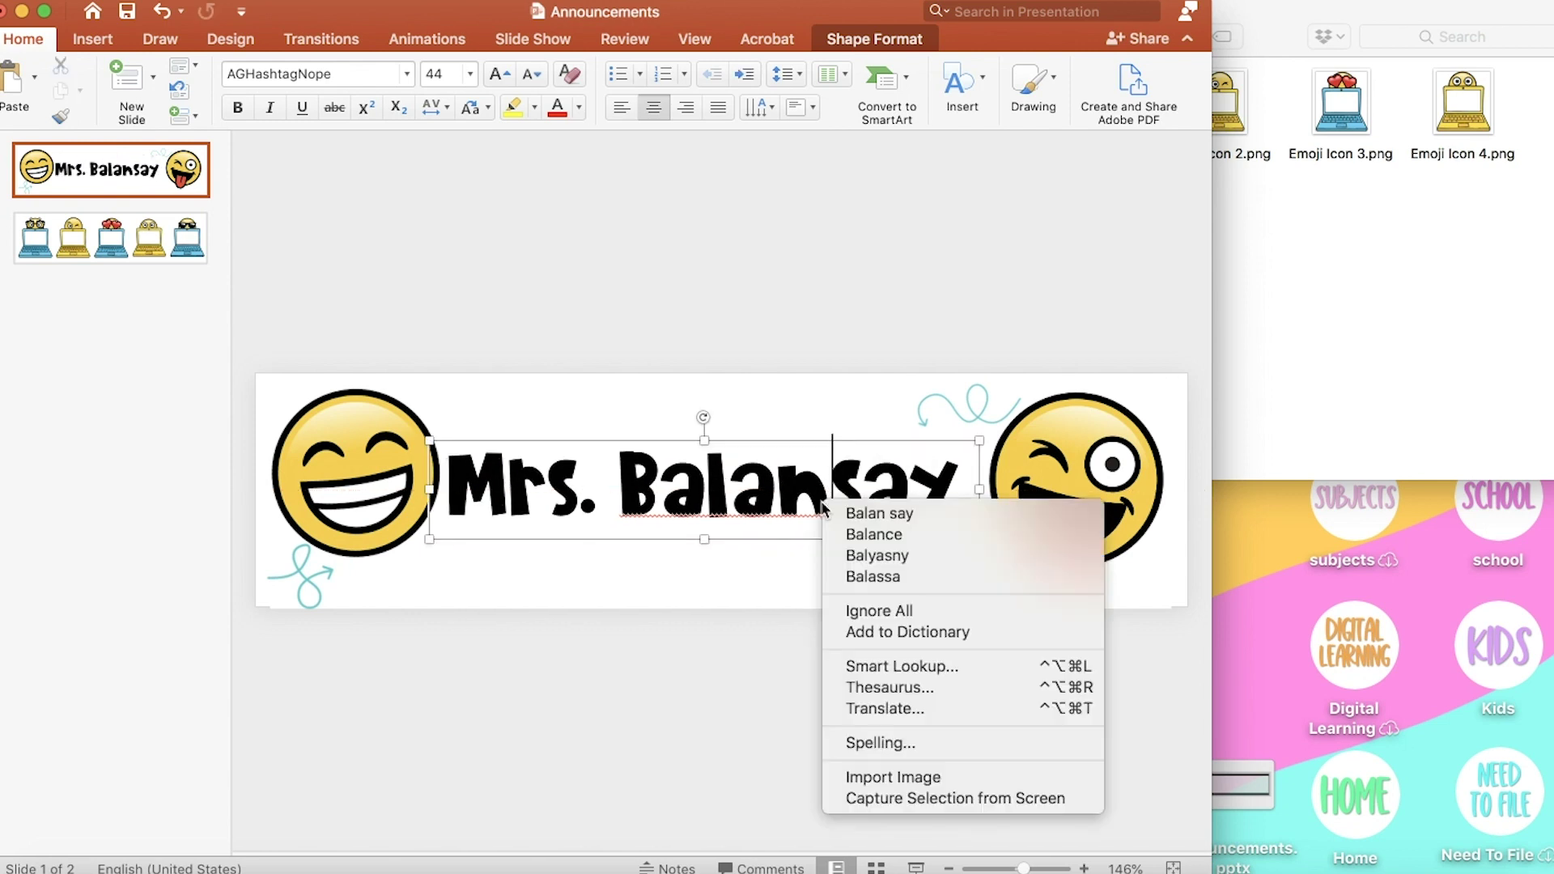
pyautogui.click(888, 613)
pyautogui.click(832, 559)
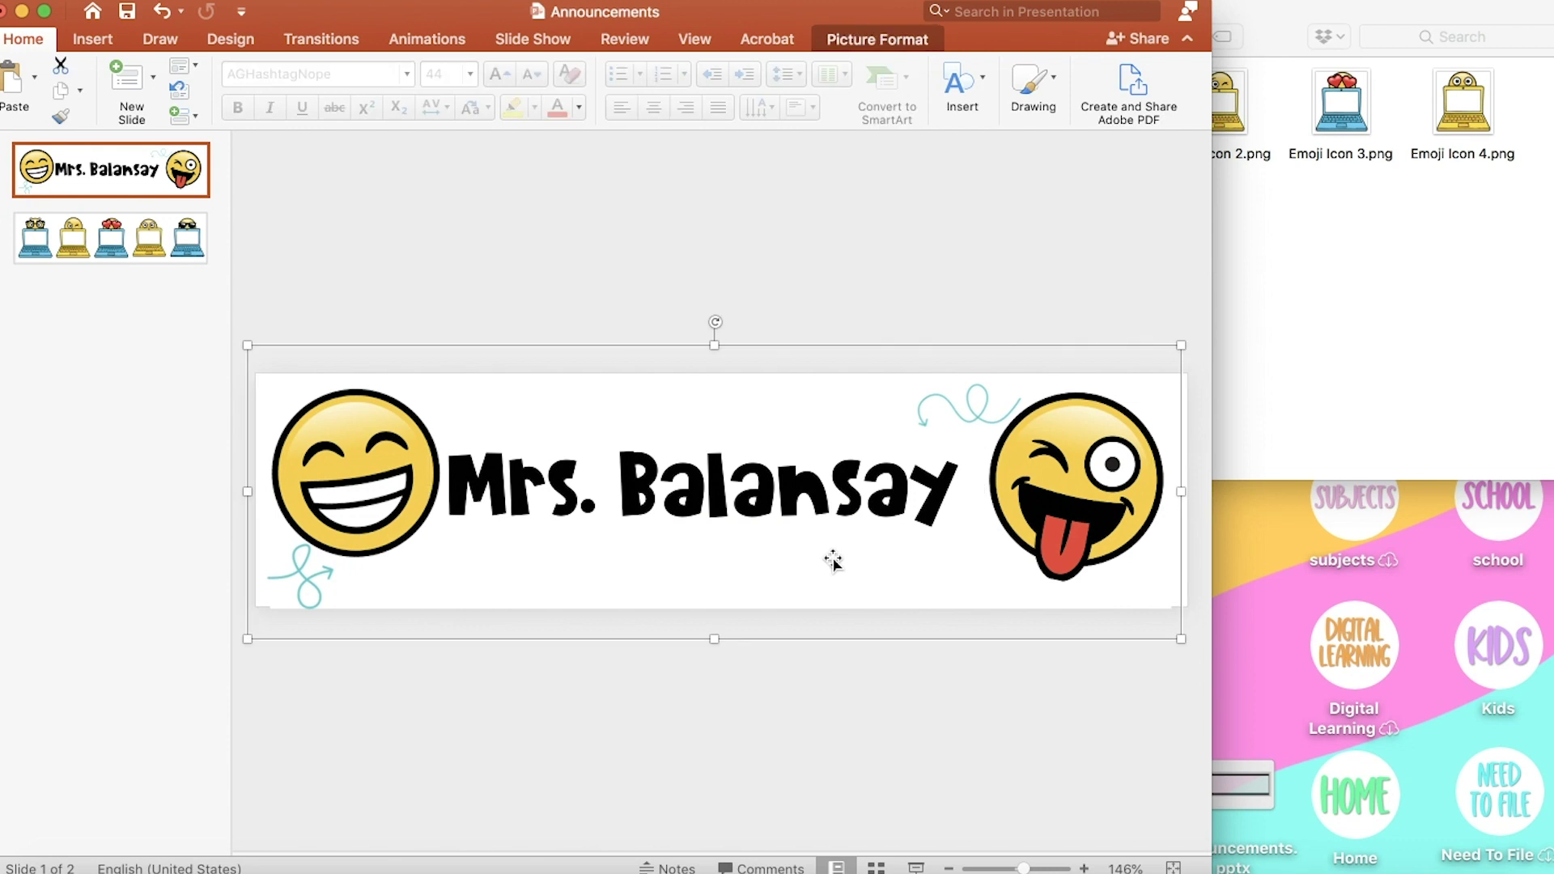
# Step: Add a text box reading "Mon." on the first laptop's screen on slide 2
pyautogui.click(148, 245)
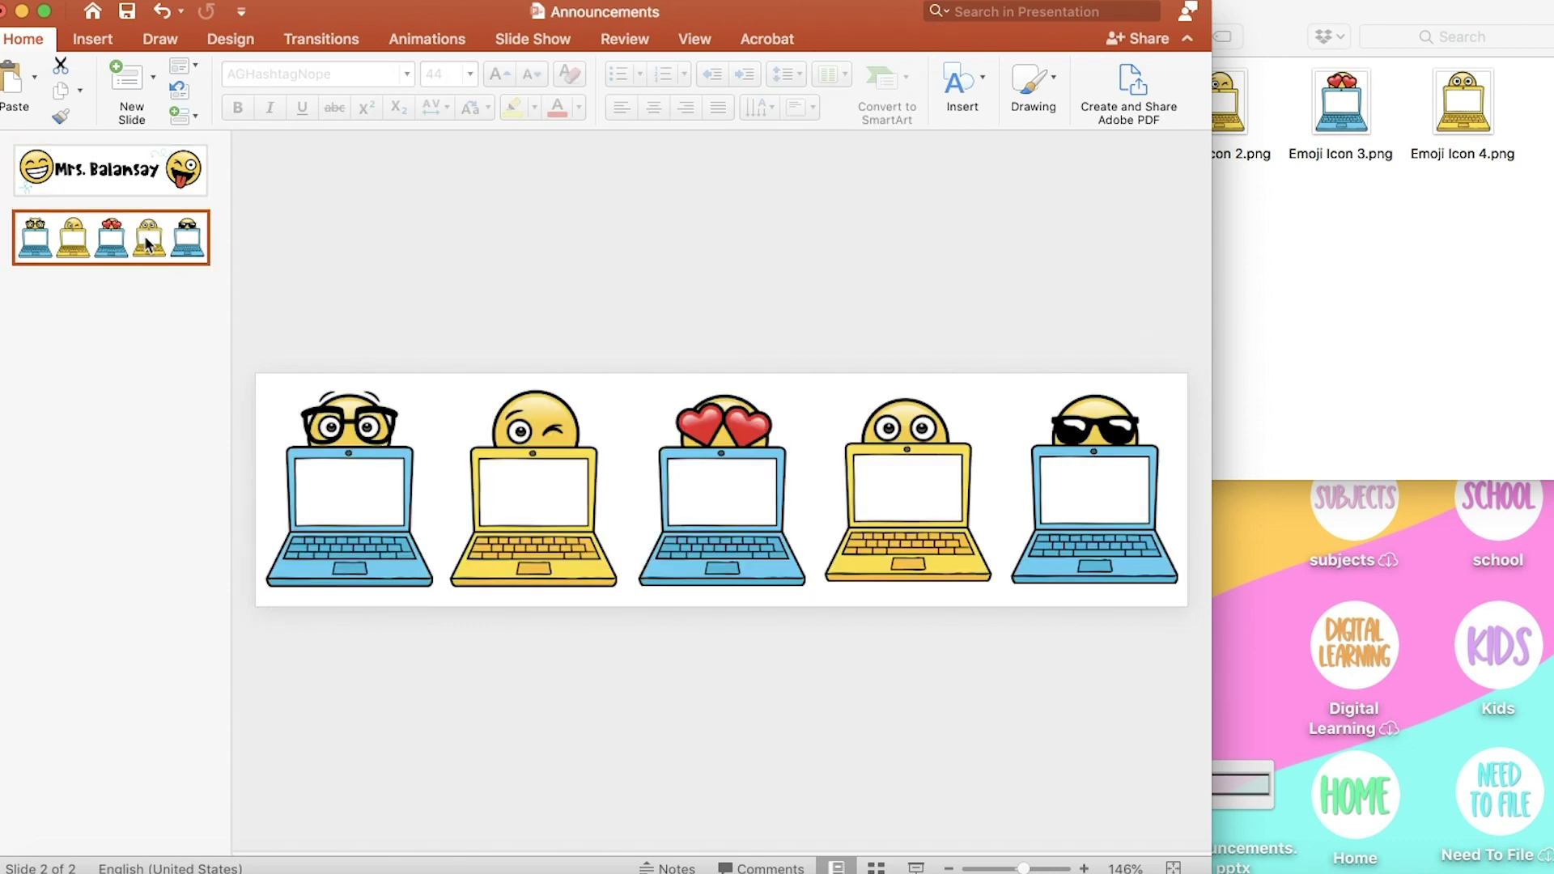
pyautogui.click(100, 42)
pyautogui.click(364, 78)
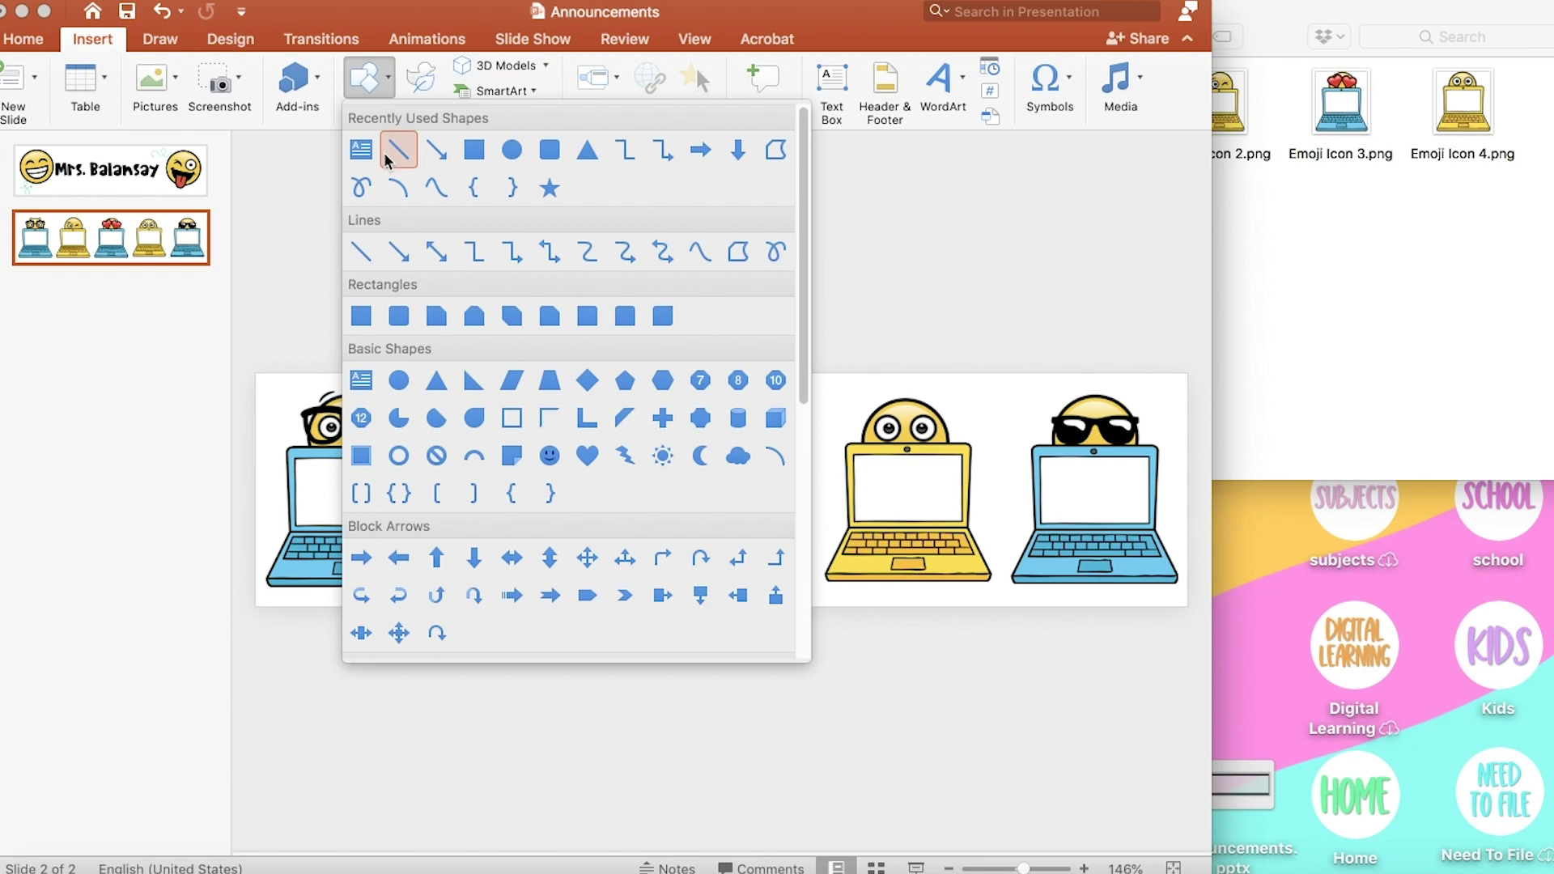
pyautogui.click(361, 148)
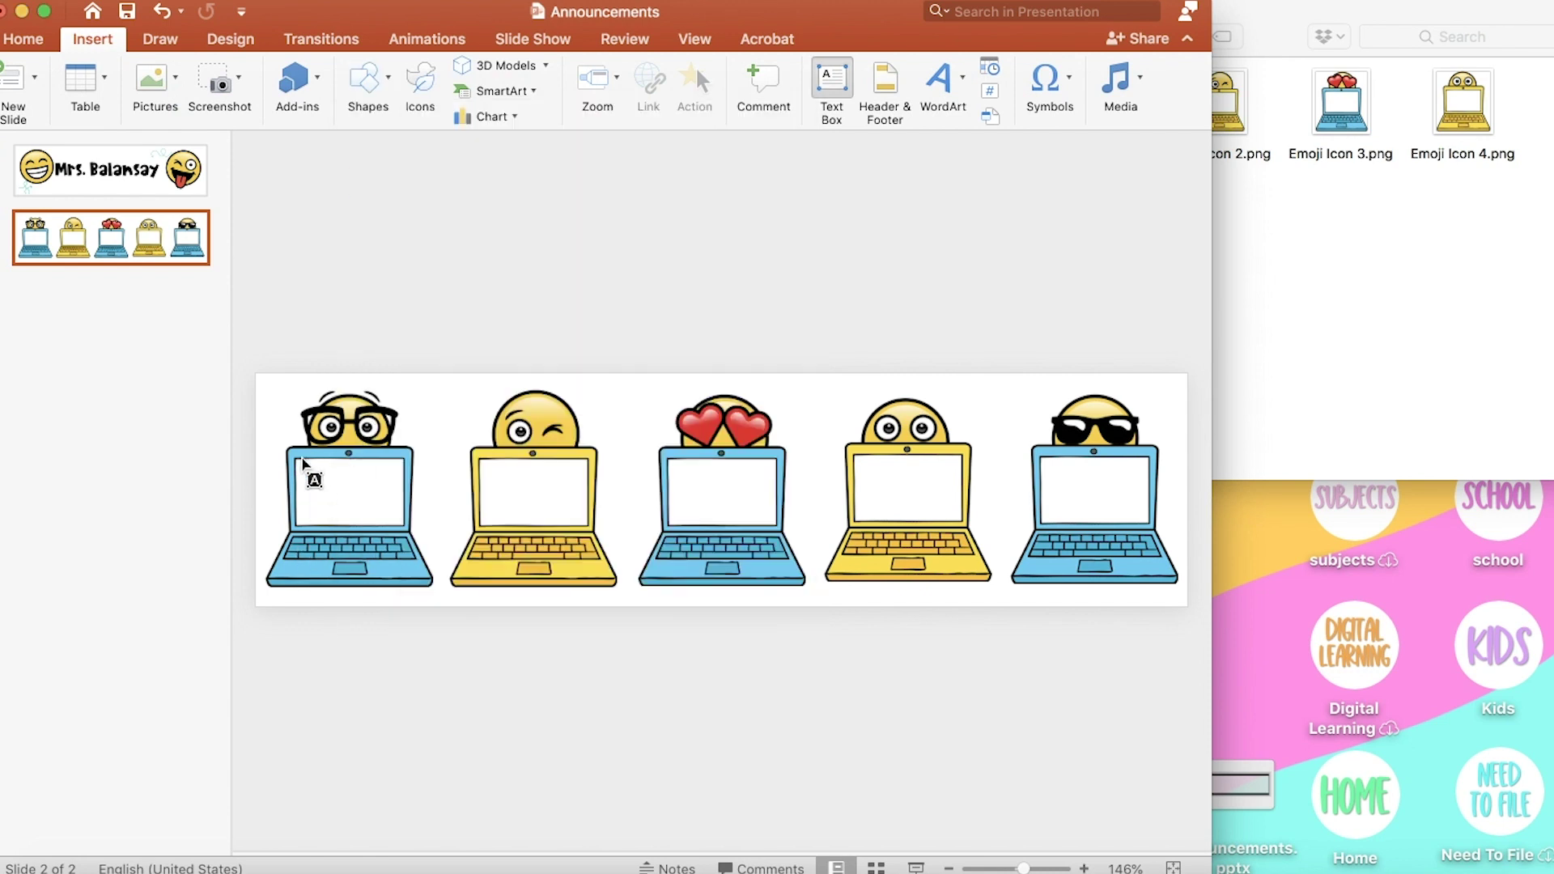
pyautogui.moveTo(298, 460); pyautogui.dragTo(401, 524)
pyautogui.write('Monday')
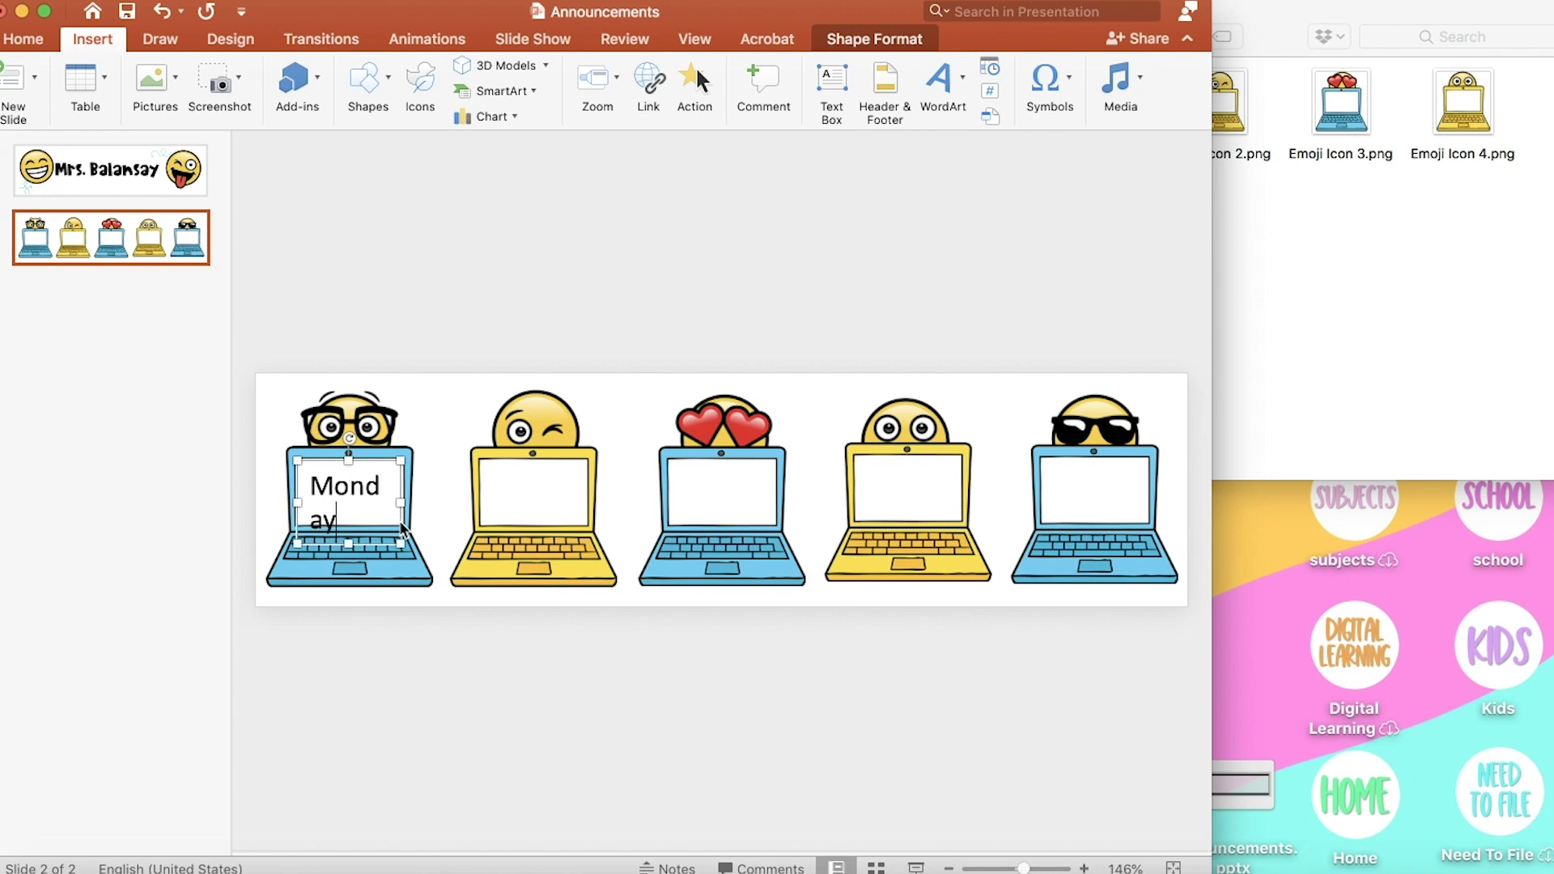
pyautogui.moveTo(337, 522); pyautogui.dragTo(314, 496)
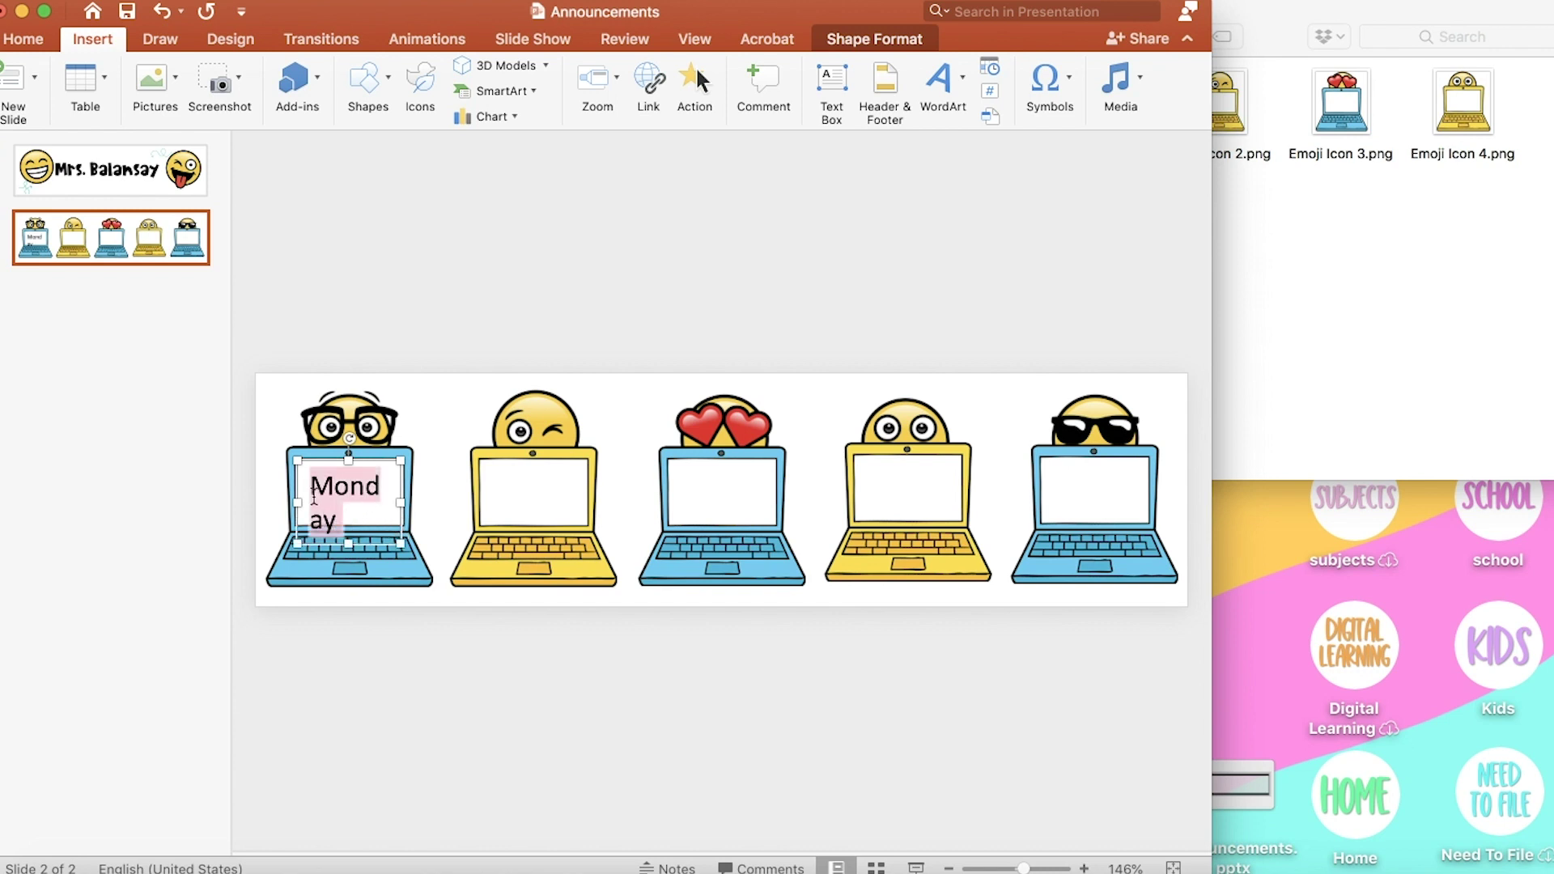
pyautogui.write('Mon.')
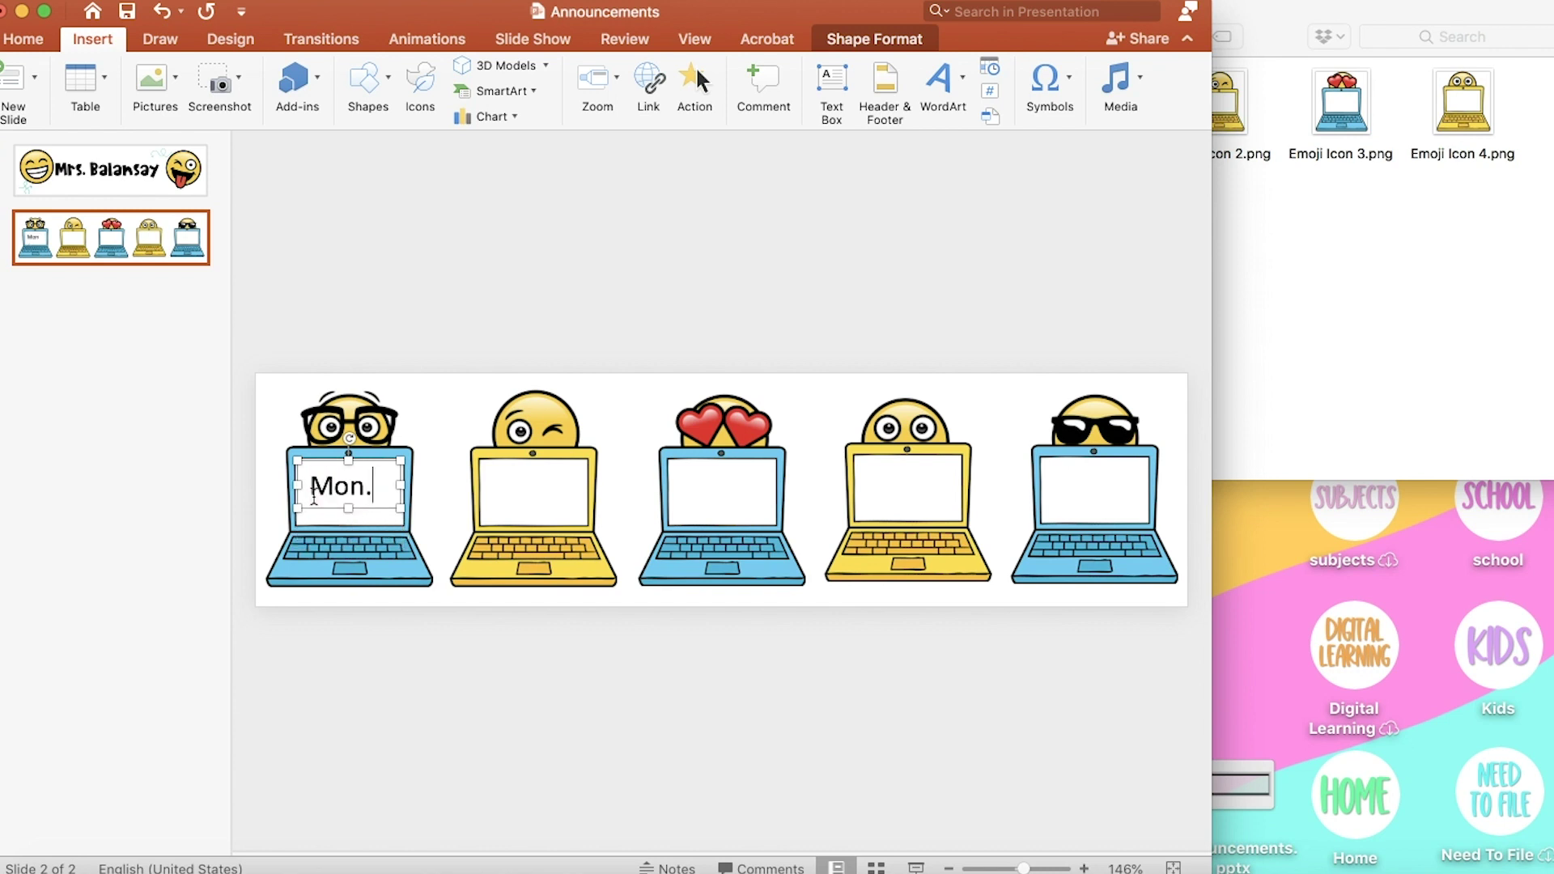
# Step: Center the Mon. label and nudge it slightly lower on the screen
pyautogui.moveTo(379, 486); pyautogui.dragTo(311, 485)
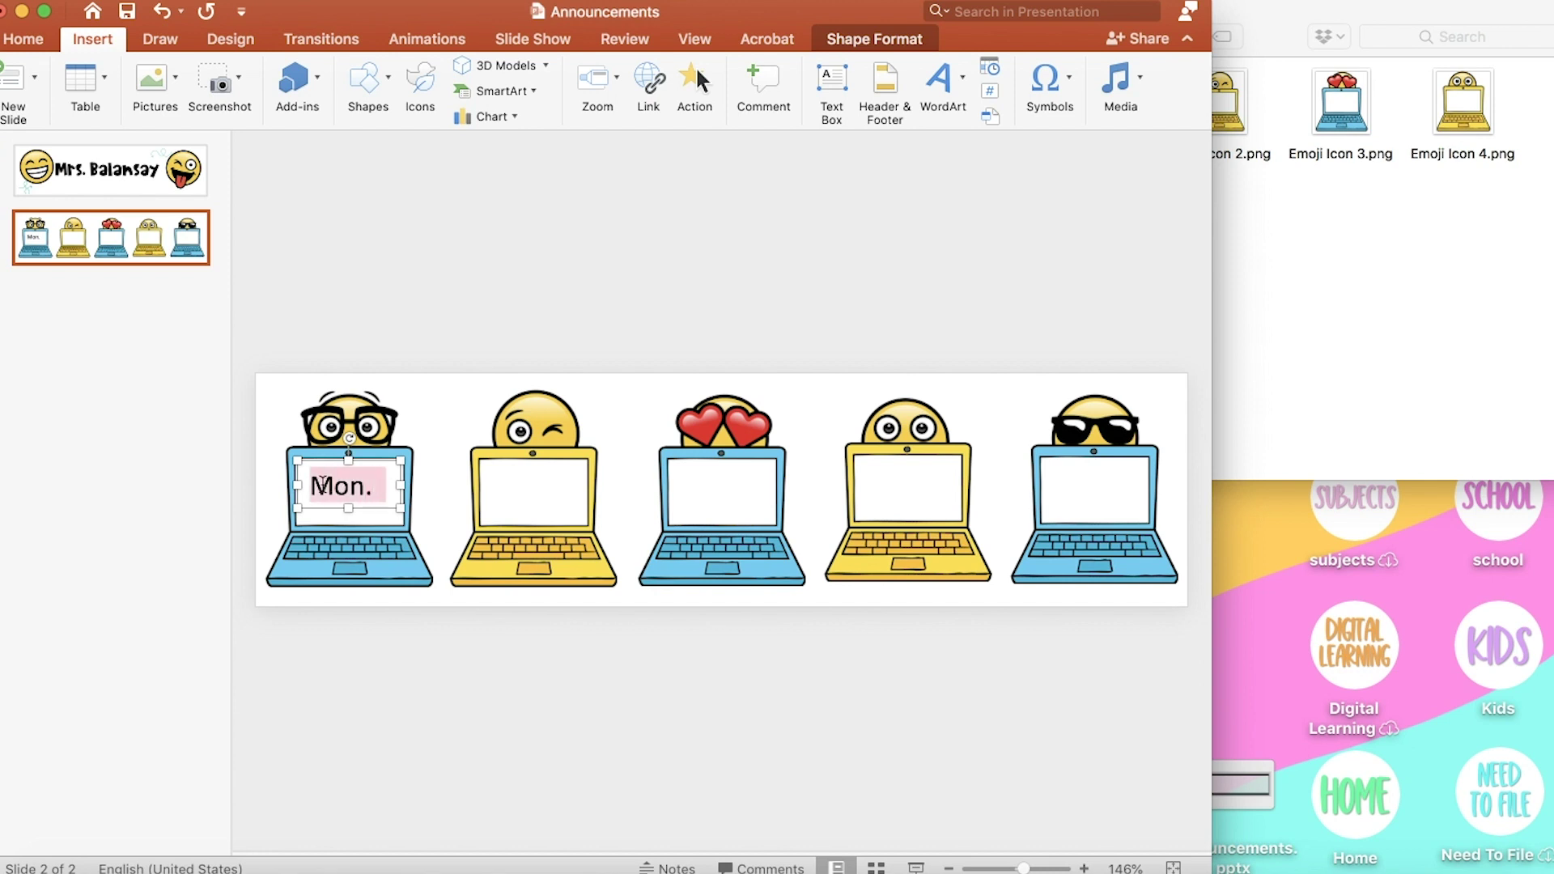
pyautogui.click(389, 85)
pyautogui.click(302, 185)
pyautogui.click(23, 38)
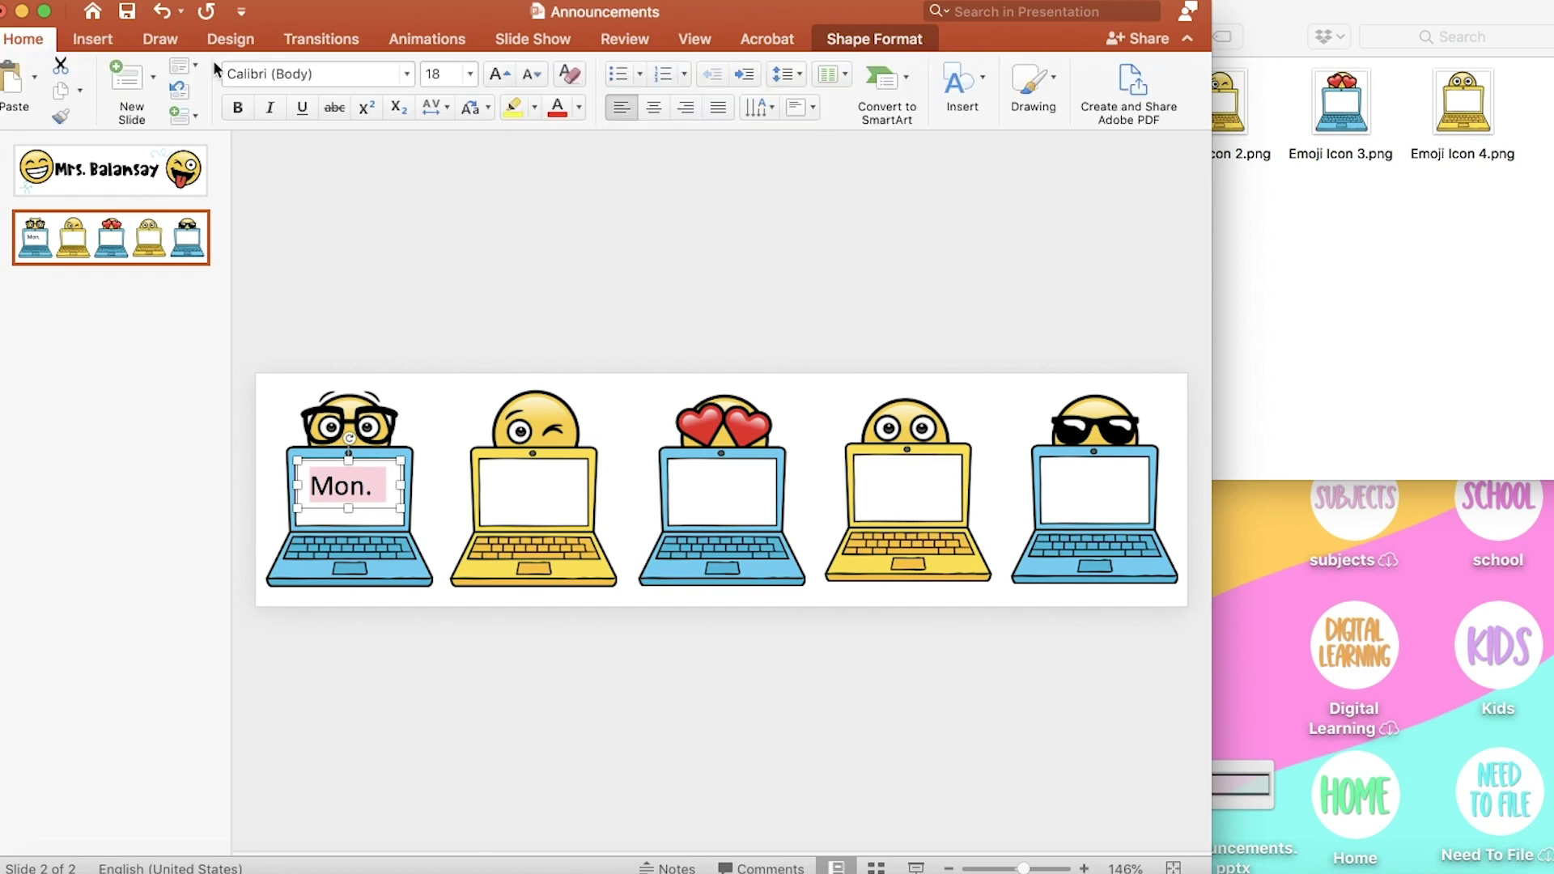
pyautogui.click(654, 107)
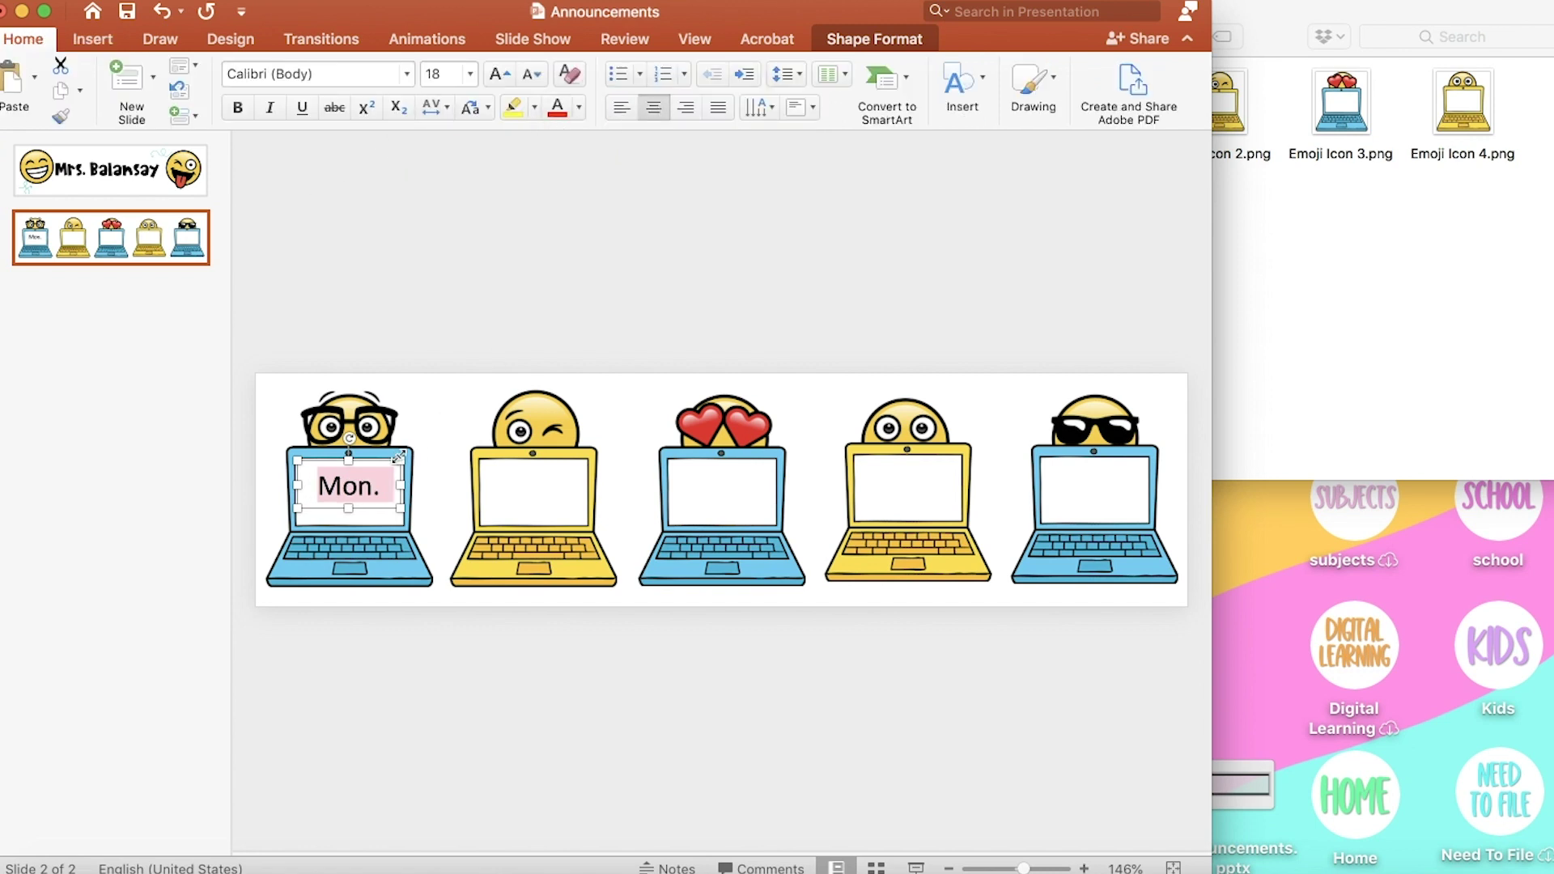
pyautogui.moveTo(396, 459); pyautogui.dragTo(394, 464)
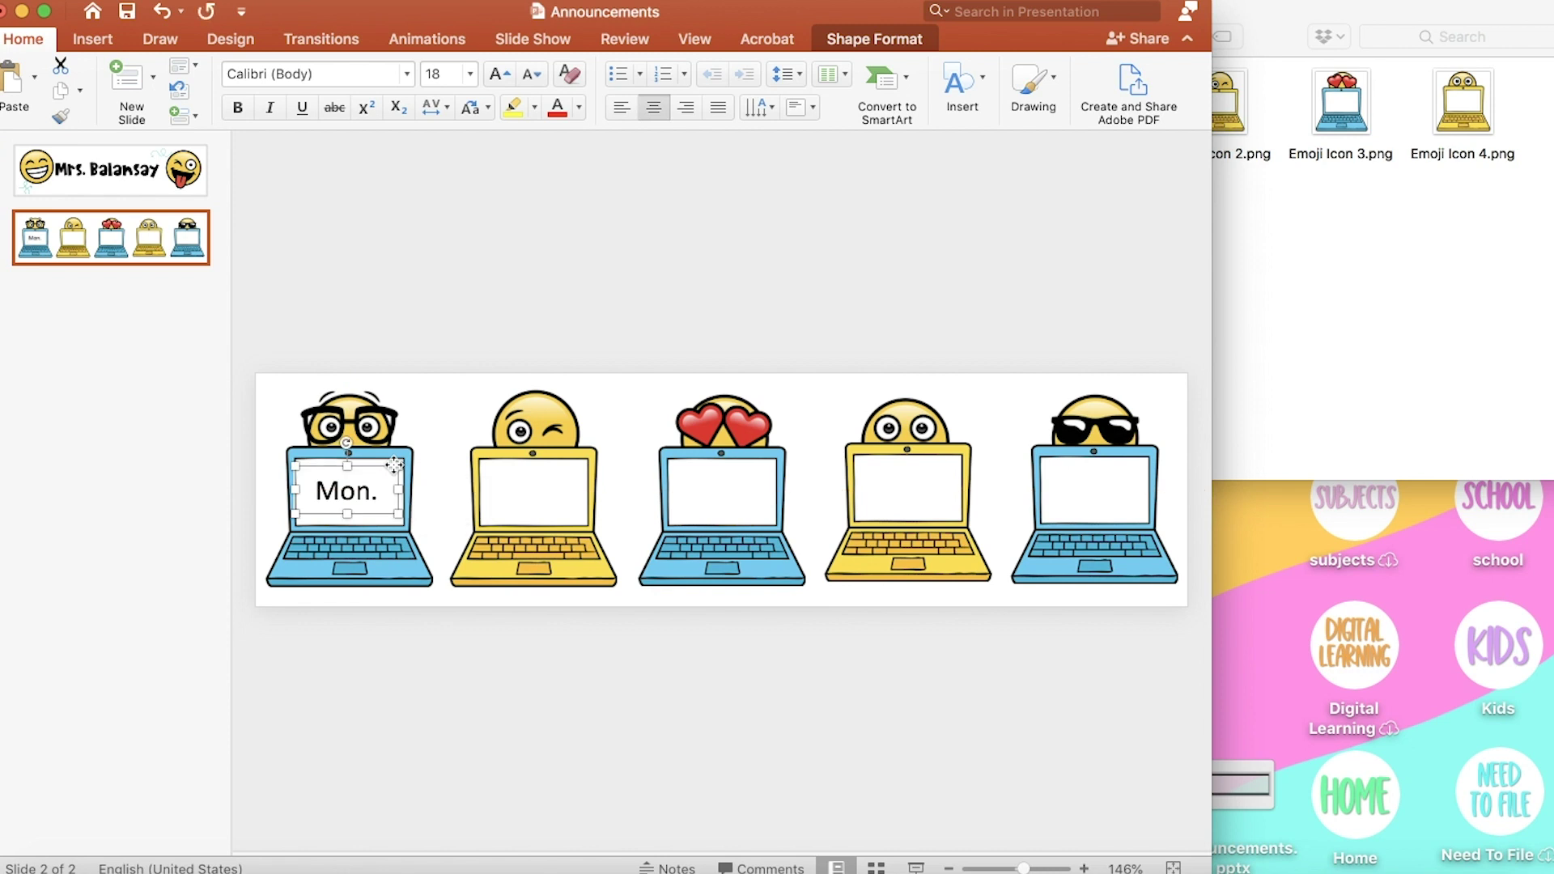
# Step: Paste copies of the Mon. label onto the remaining laptop screens
pyautogui.press('super+c')
pyautogui.press('super+v')
pyautogui.moveTo(414, 460); pyautogui.dragTo(741, 458)
pyautogui.press('super+v')
pyautogui.press('super+v')
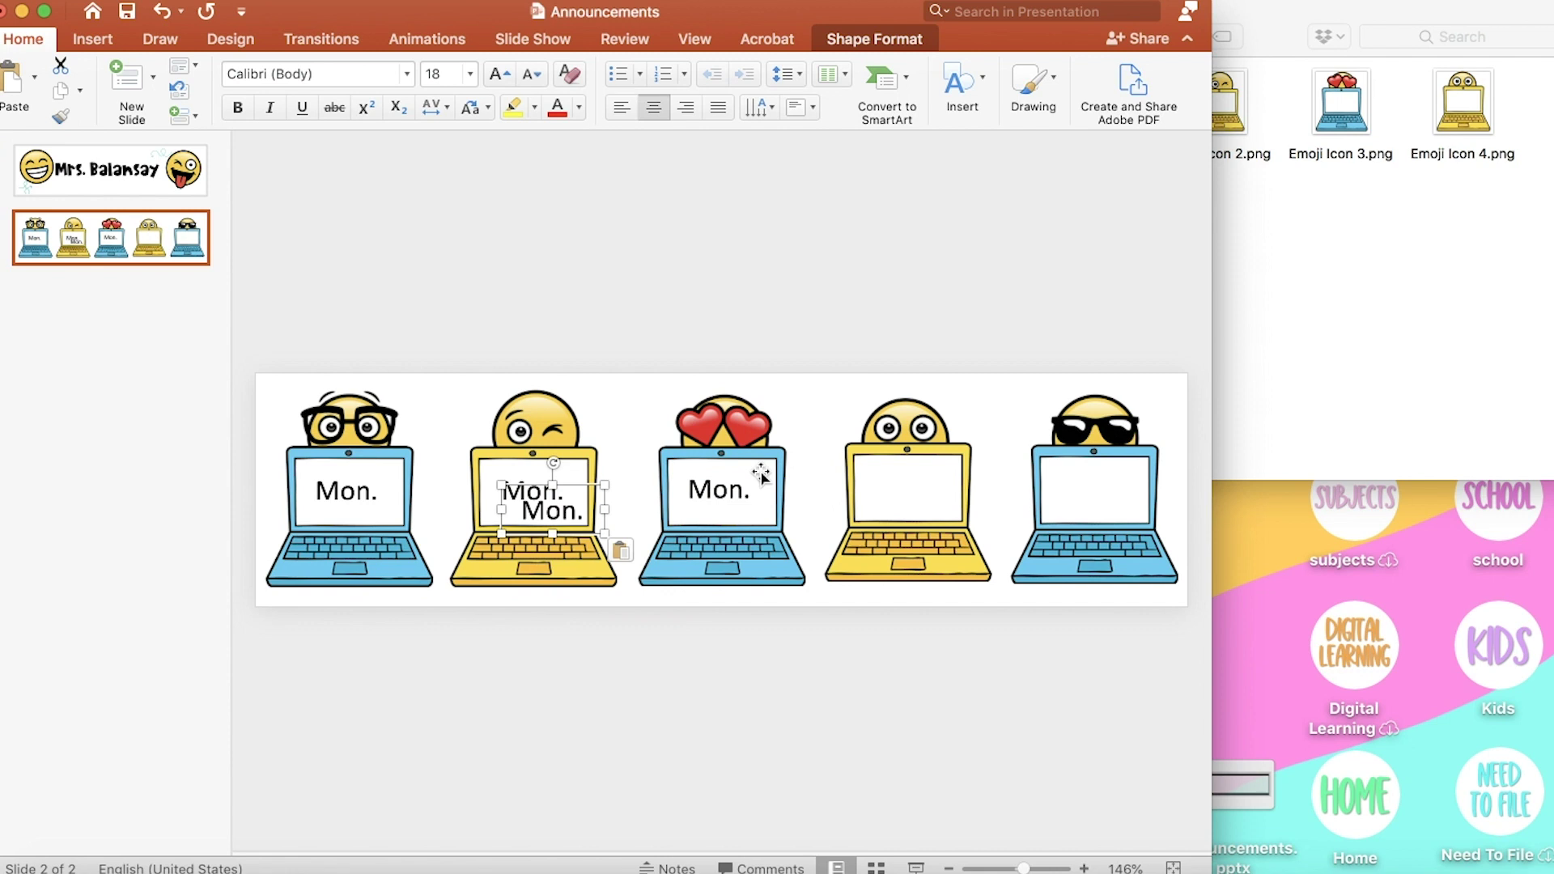
pyautogui.moveTo(588, 488); pyautogui.dragTo(941, 458)
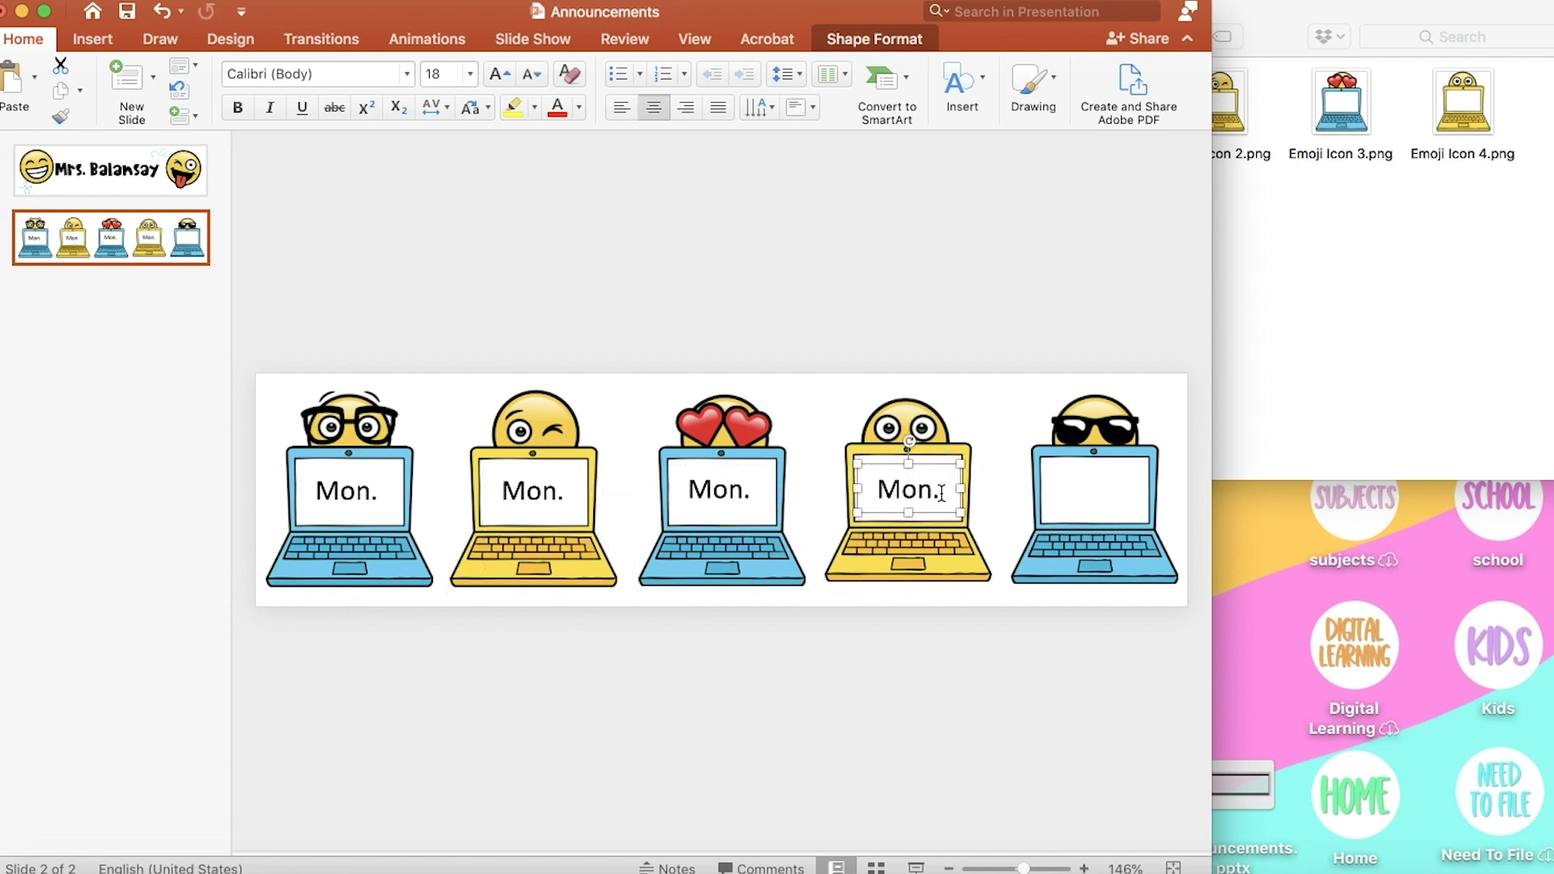
pyautogui.click(996, 489)
pyautogui.press('super+v')
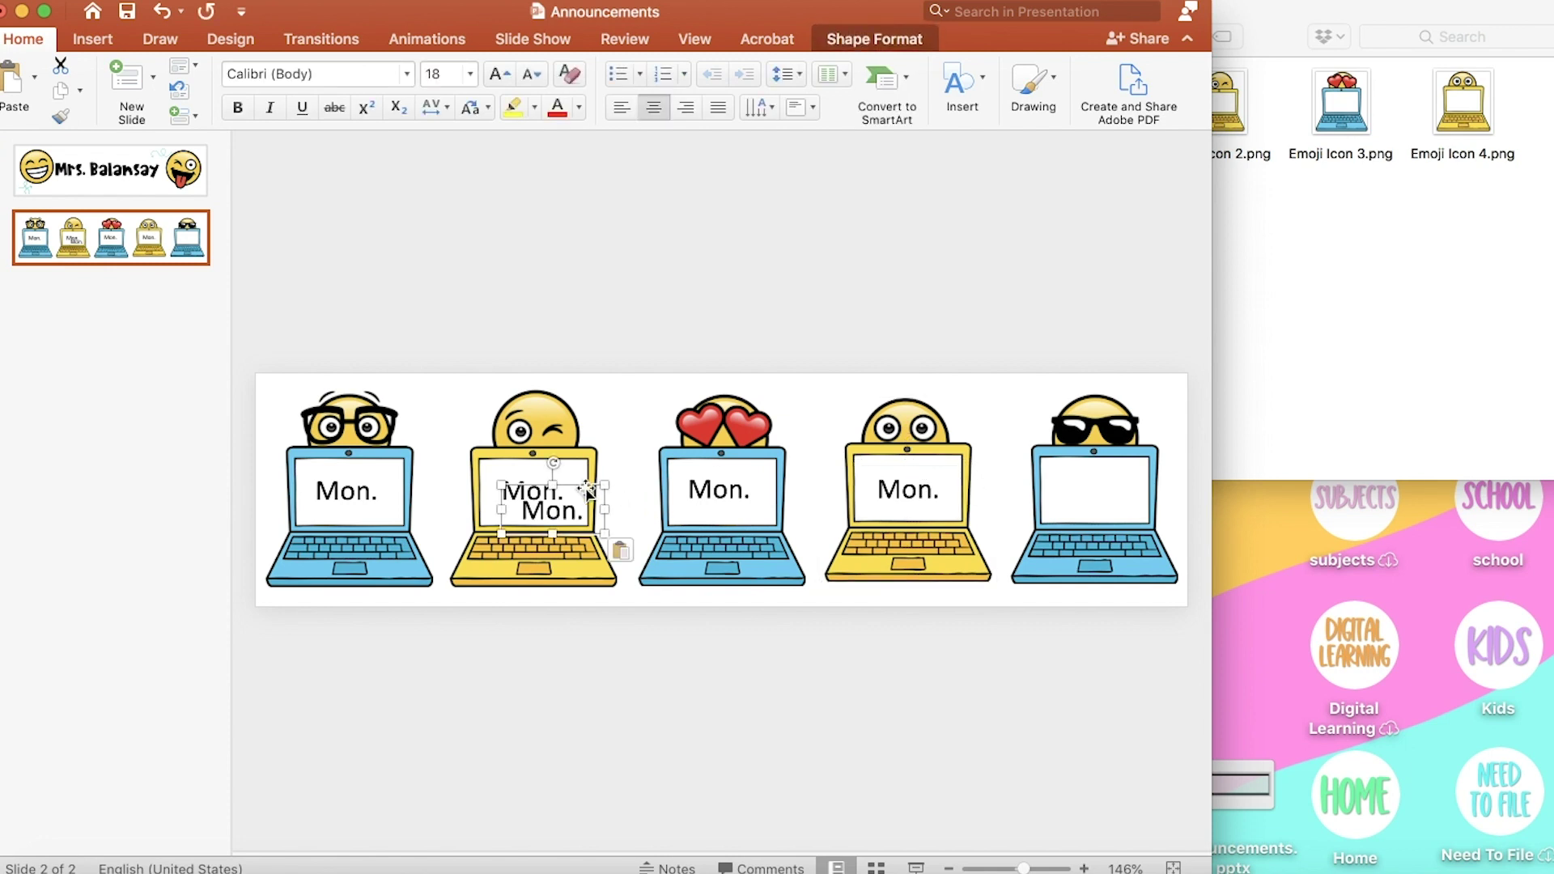
pyautogui.moveTo(589, 492); pyautogui.dragTo(1142, 463)
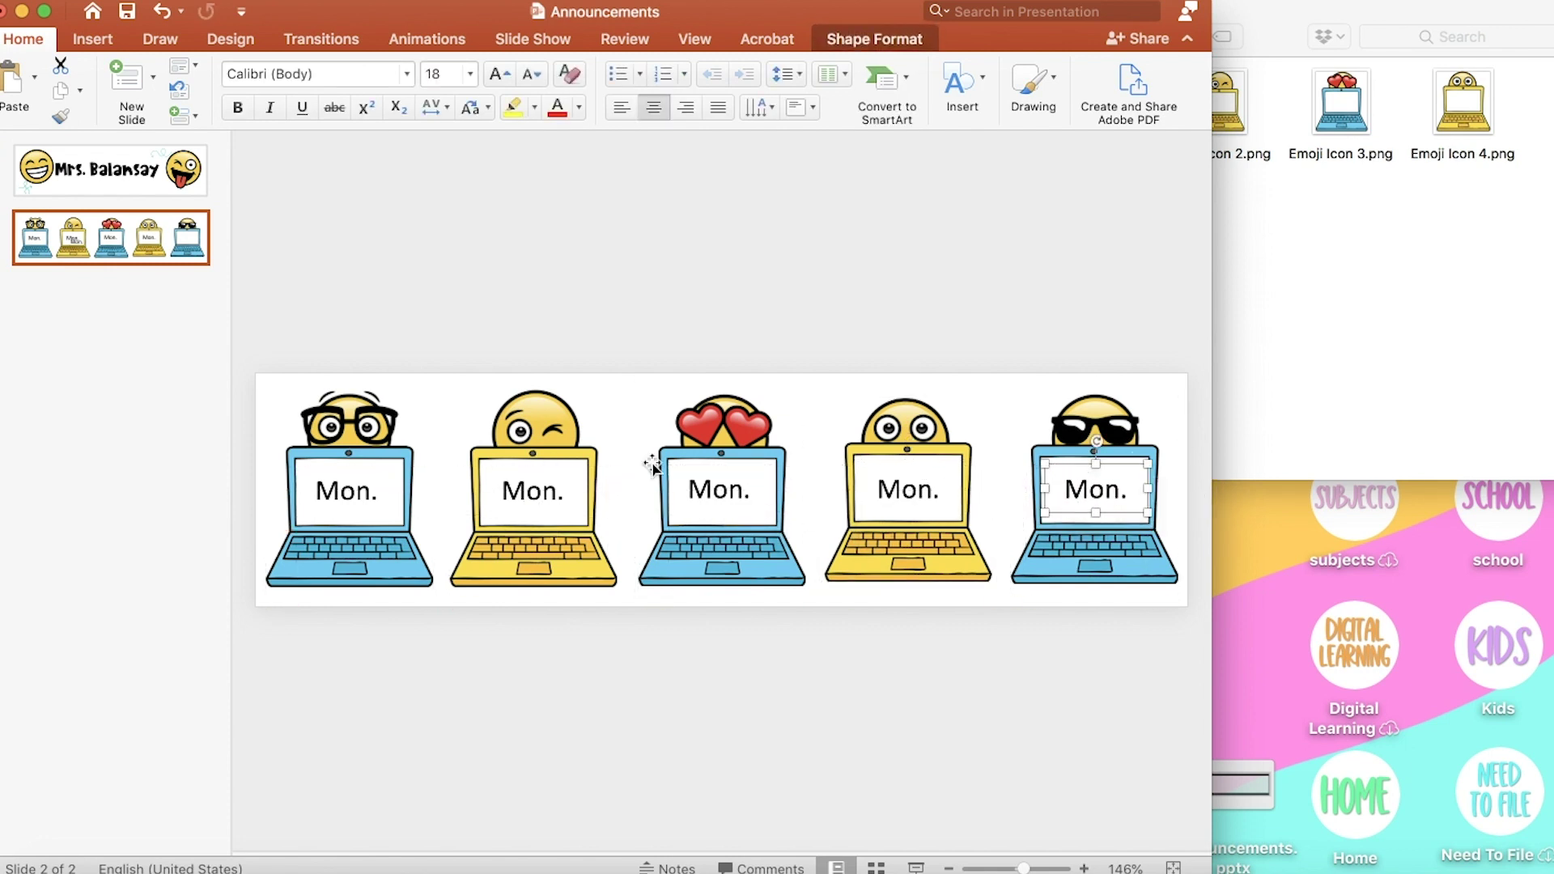
# Step: Change the copied labels to Tue., Wed., Thur. and Fri
pyautogui.click(564, 486)
pyautogui.moveTo(564, 486); pyautogui.dragTo(494, 486)
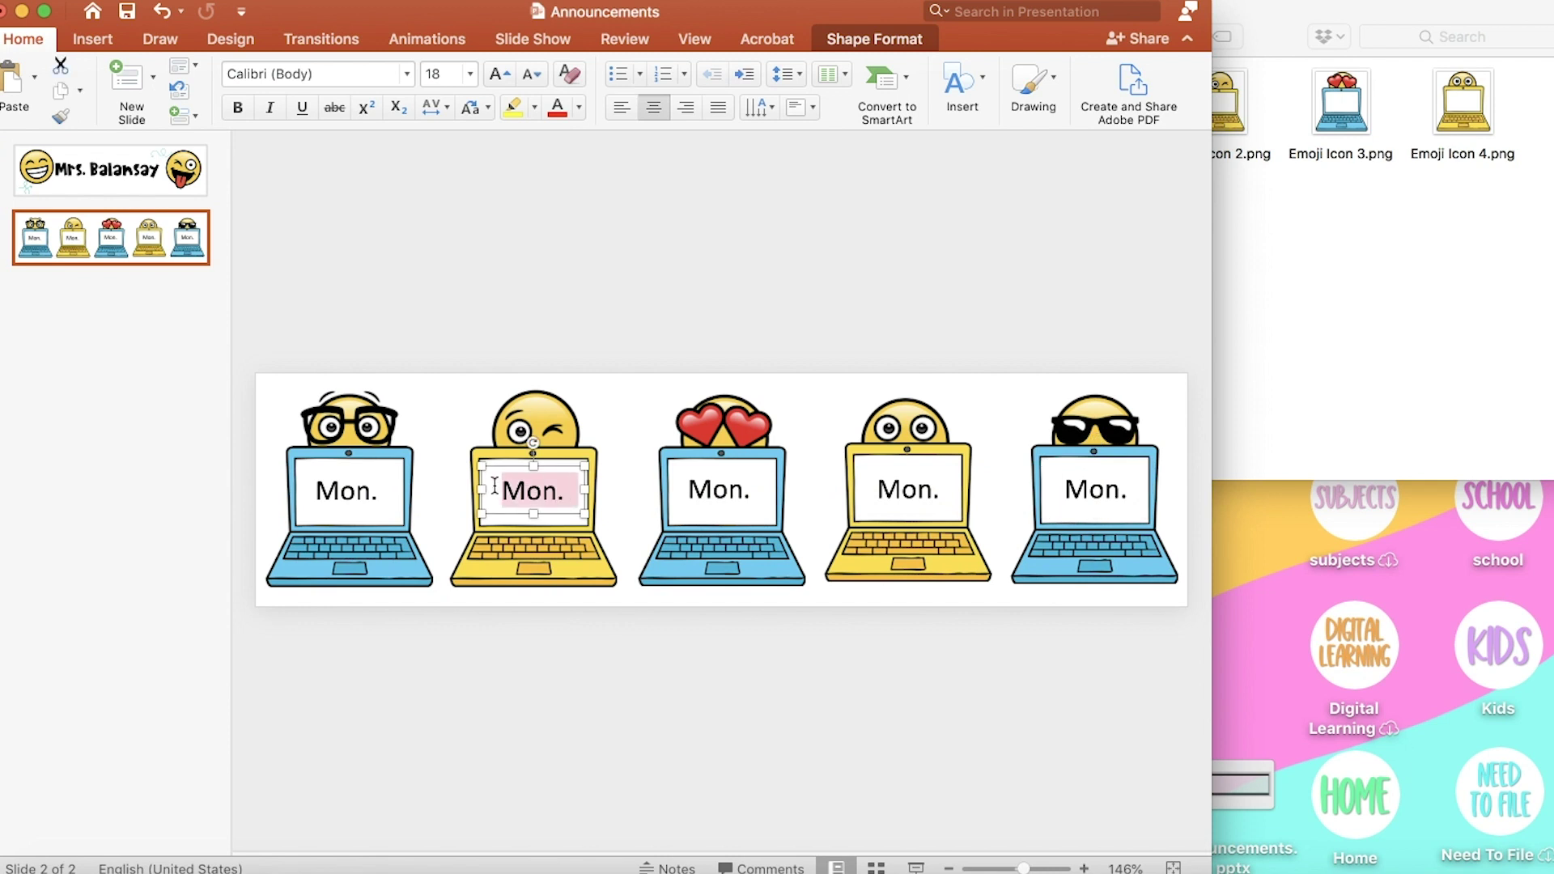
pyautogui.write('Tue.')
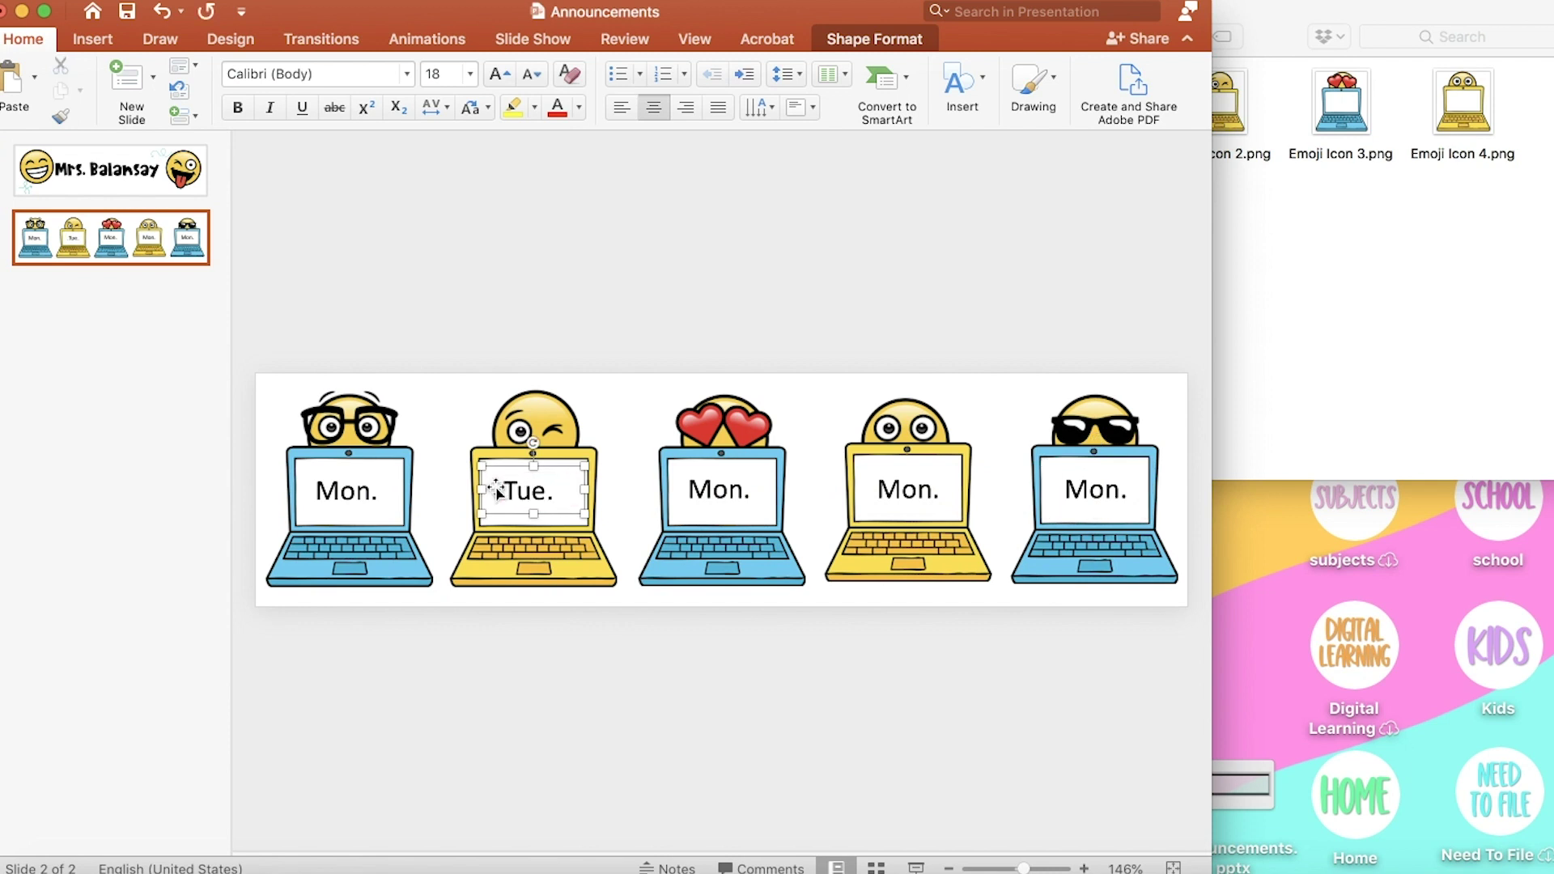
pyautogui.click(746, 488)
pyautogui.press('BackSpace')
pyautogui.press('BackSpace')
pyautogui.press('BackSpace')
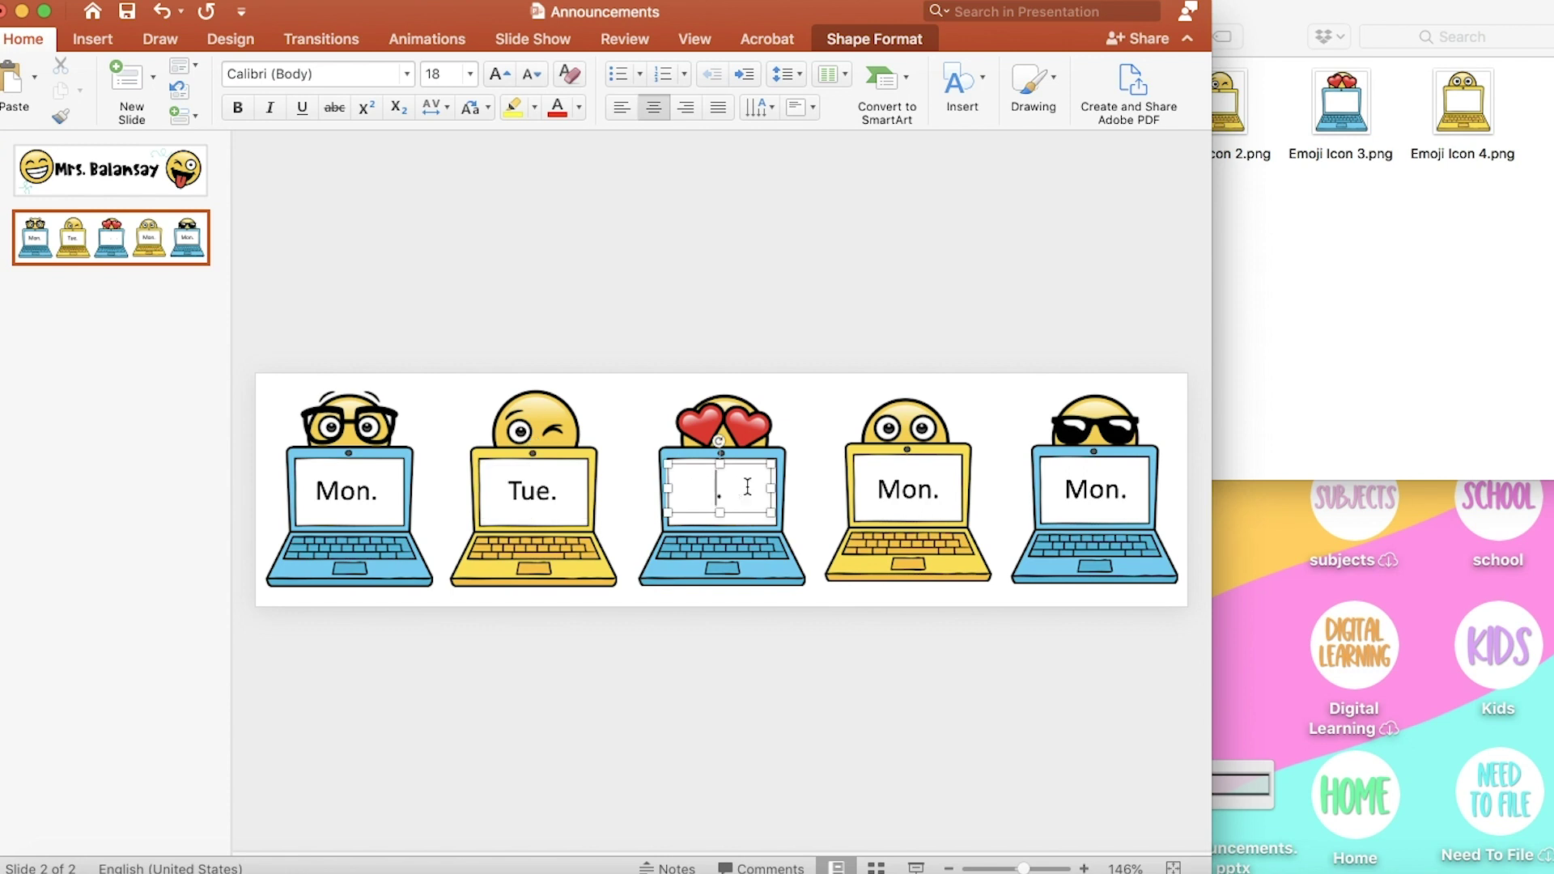
pyautogui.write('Wed')
pyautogui.click(924, 492)
pyautogui.press('BackSpace')
pyautogui.press('BackSpace')
pyautogui.press('BackSpace')
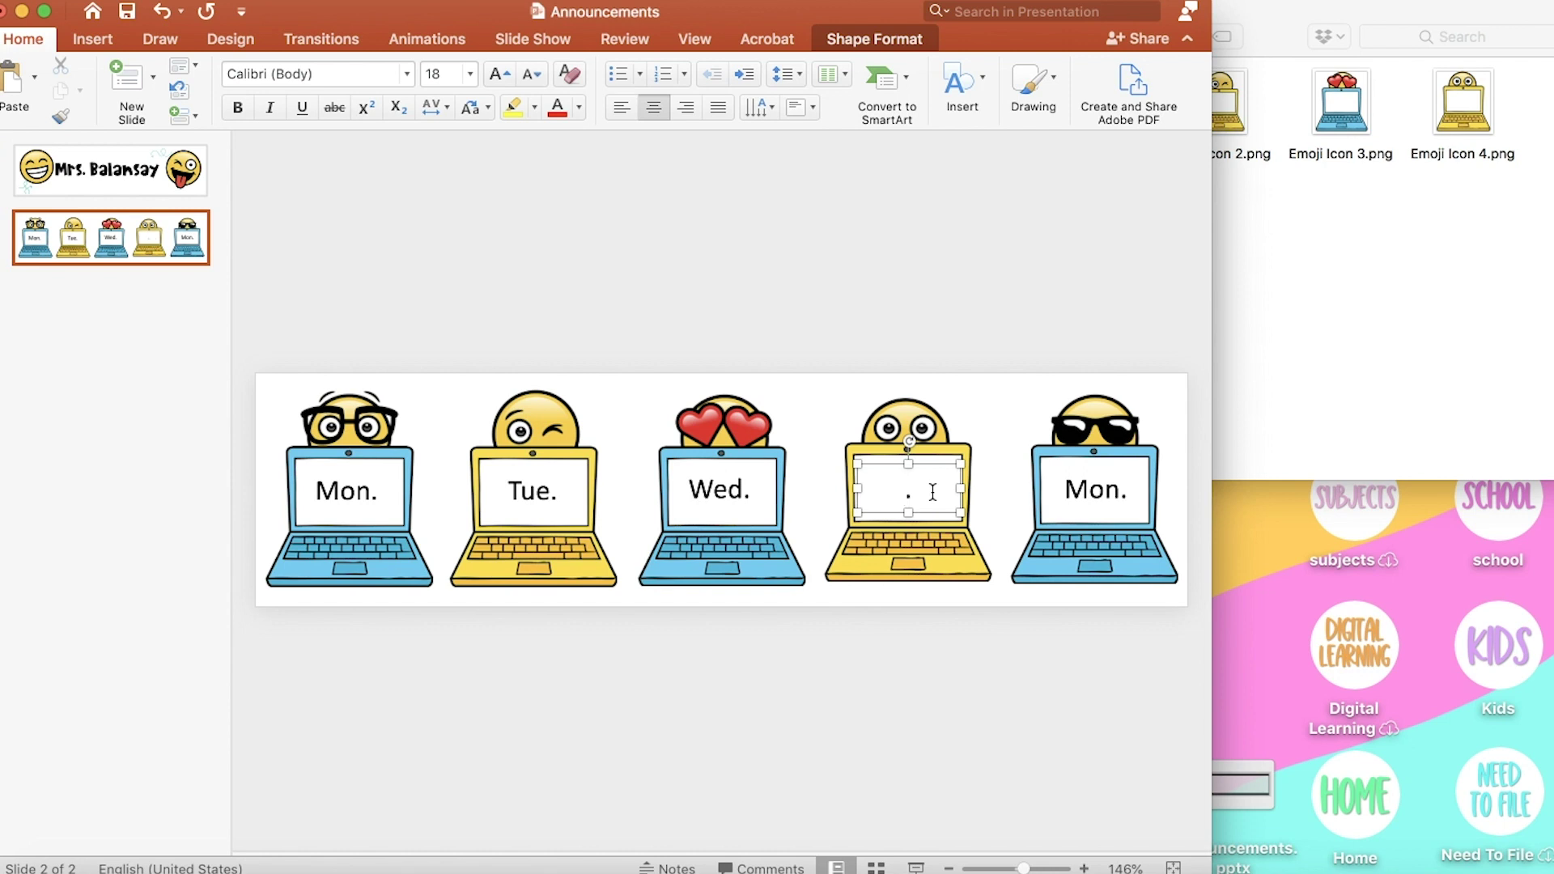
pyautogui.write('Thur')
pyautogui.moveTo(1122, 489); pyautogui.dragTo(1071, 488)
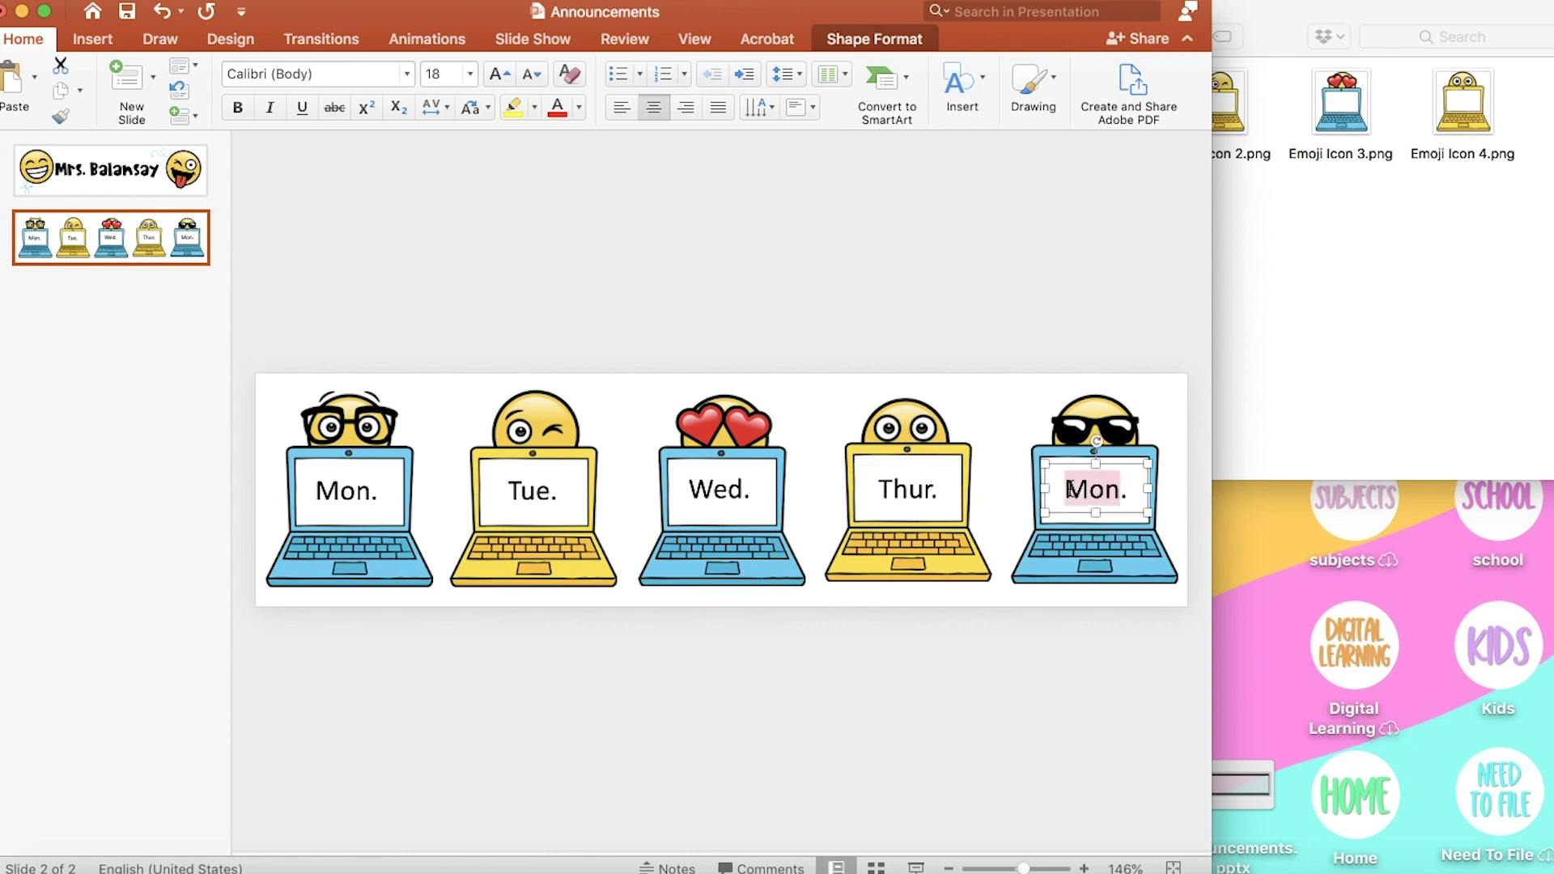
pyautogui.write('Fri.')
# Step: Finish editing the Fri. label so all five day labels show the bold display font
pyautogui.click(979, 654)
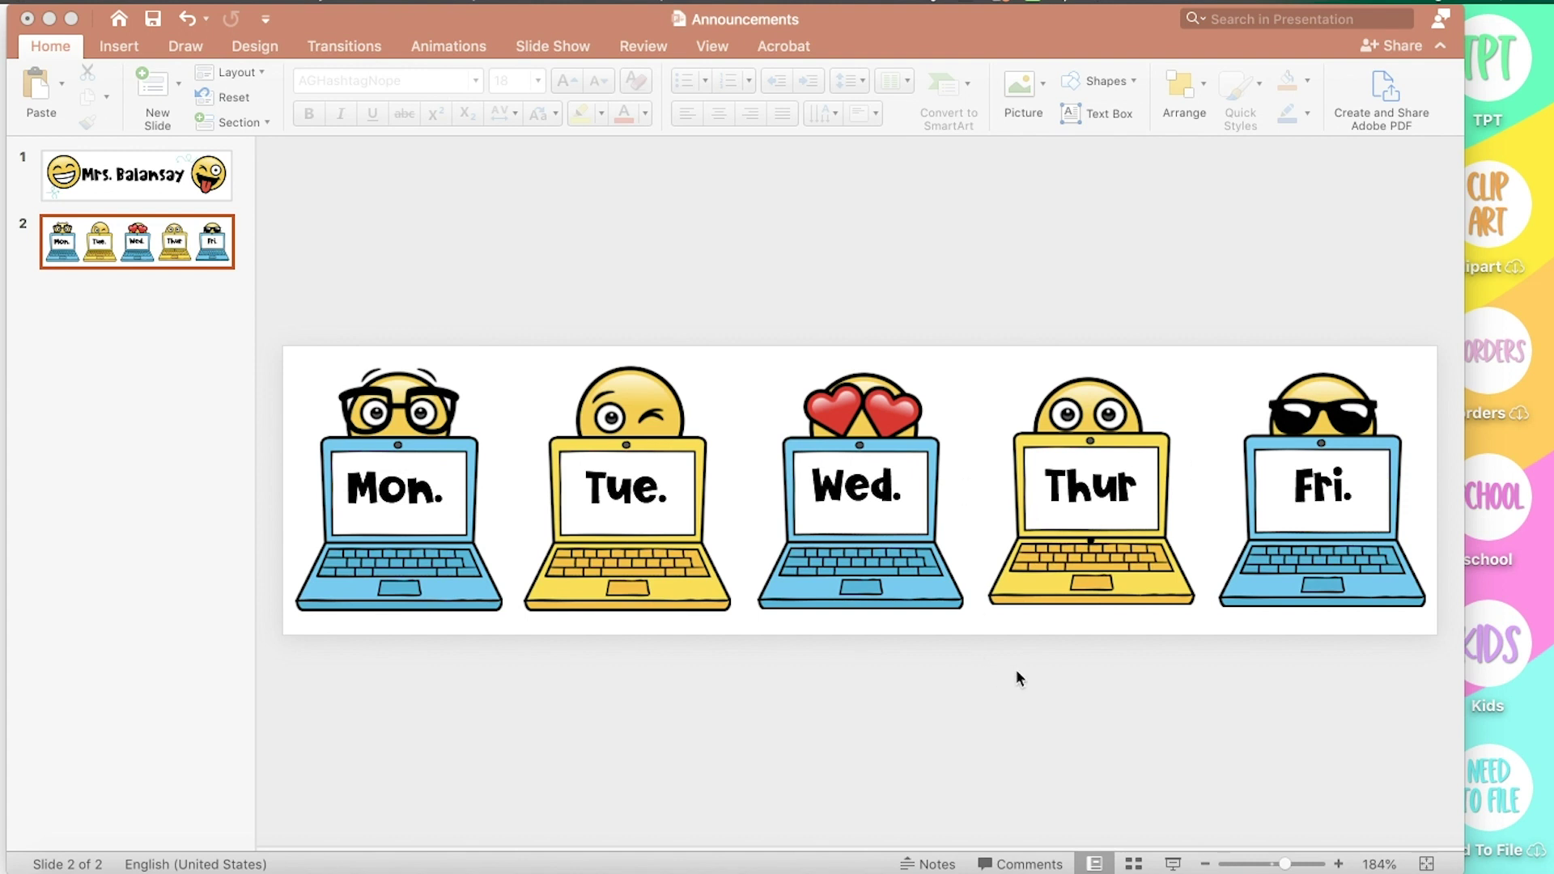
# Step: Go to the emoji name header slide and select all of its objects
pyautogui.click(171, 175)
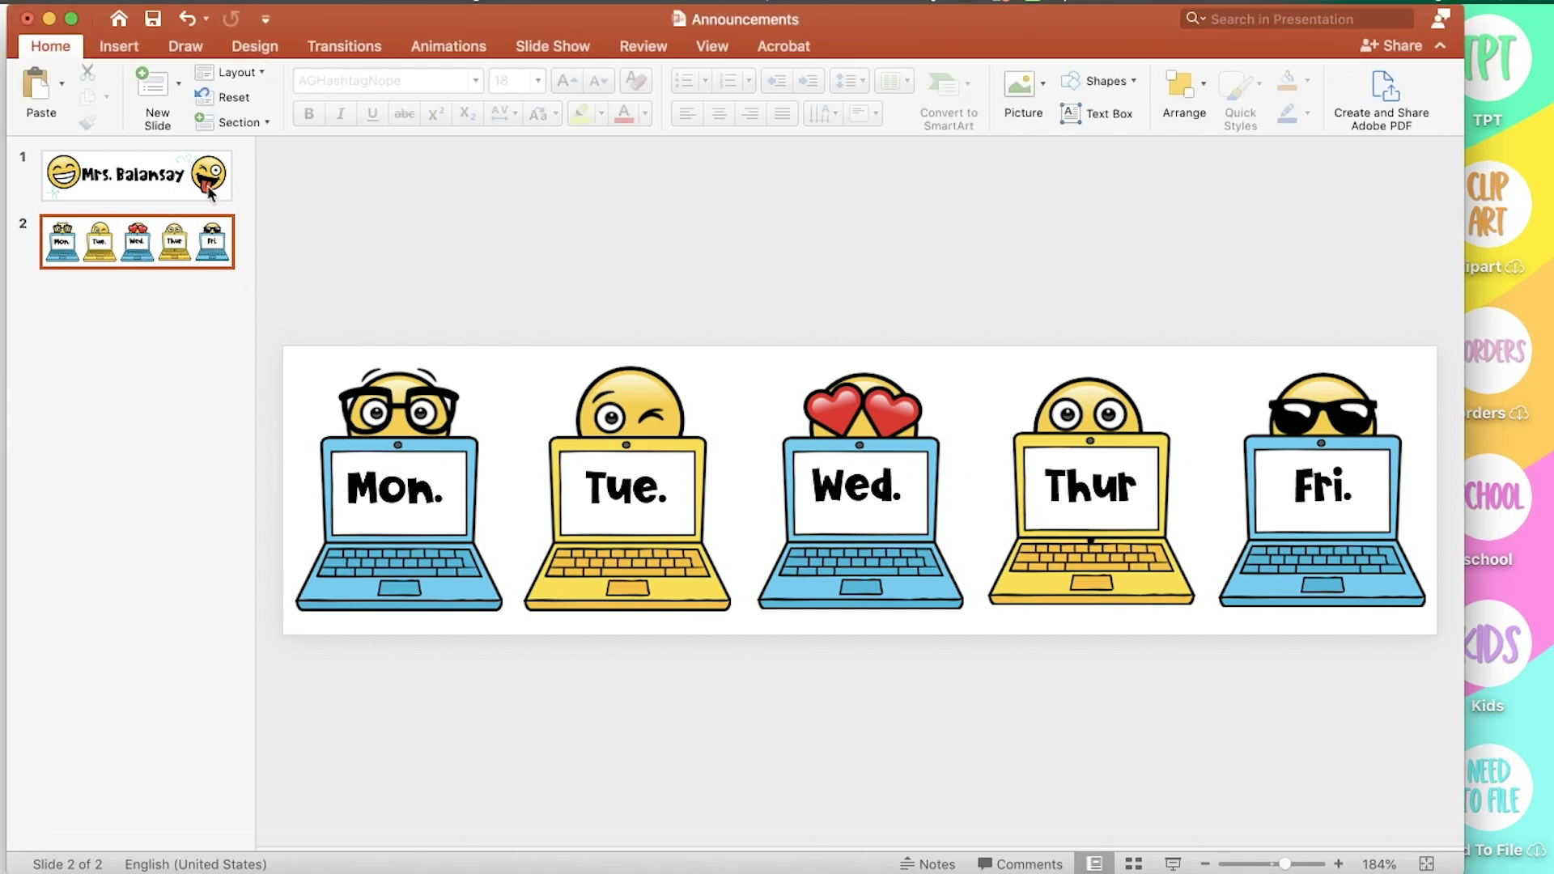
pyautogui.click(185, 181)
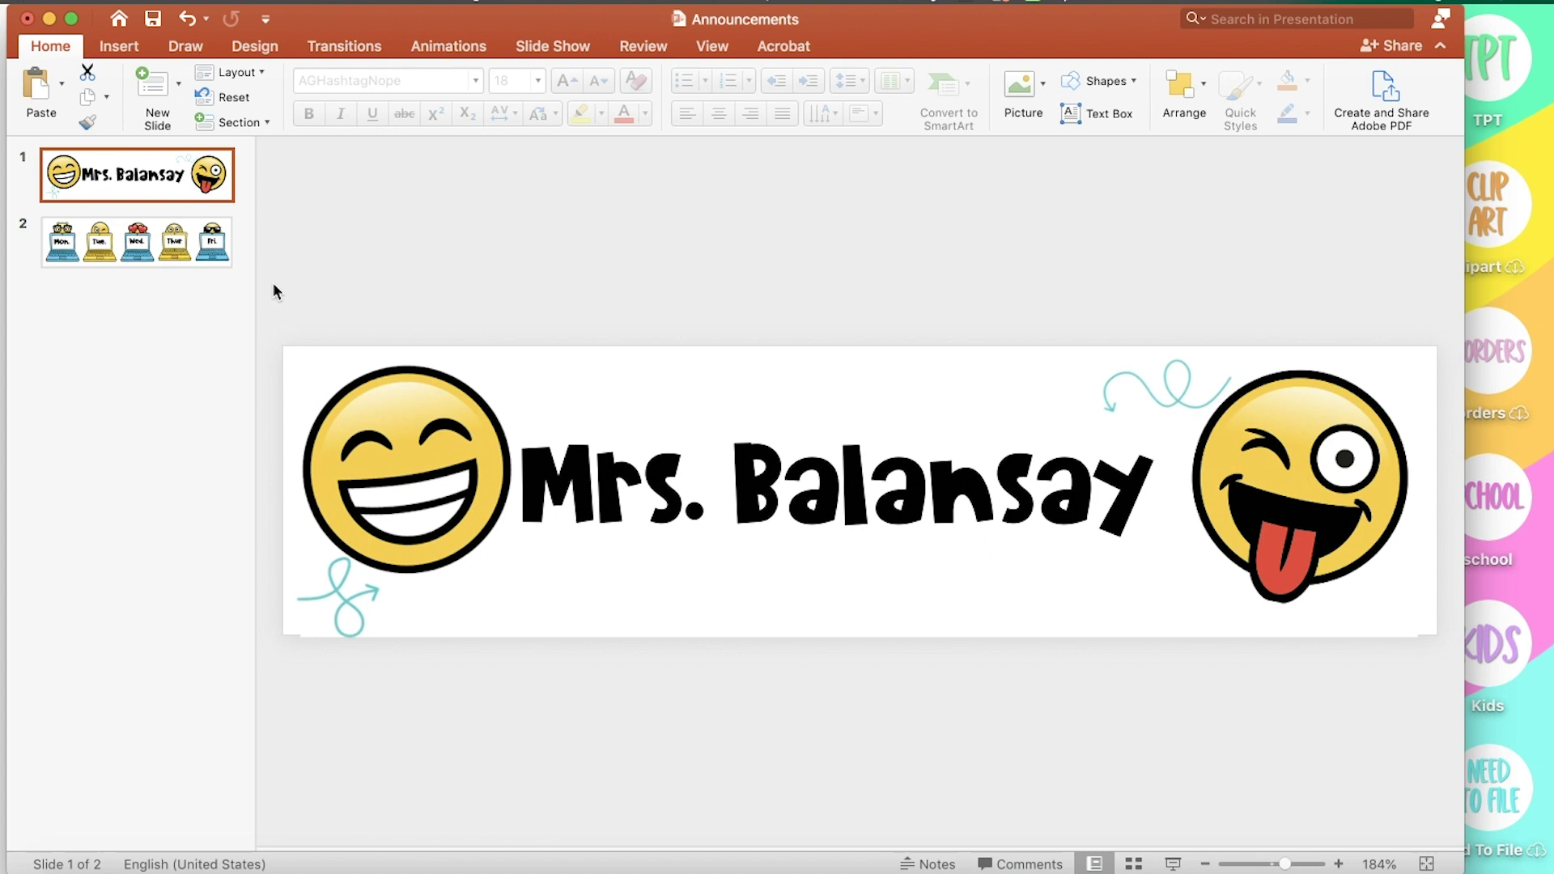
pyautogui.moveTo(268, 282); pyautogui.dragTo(1454, 745)
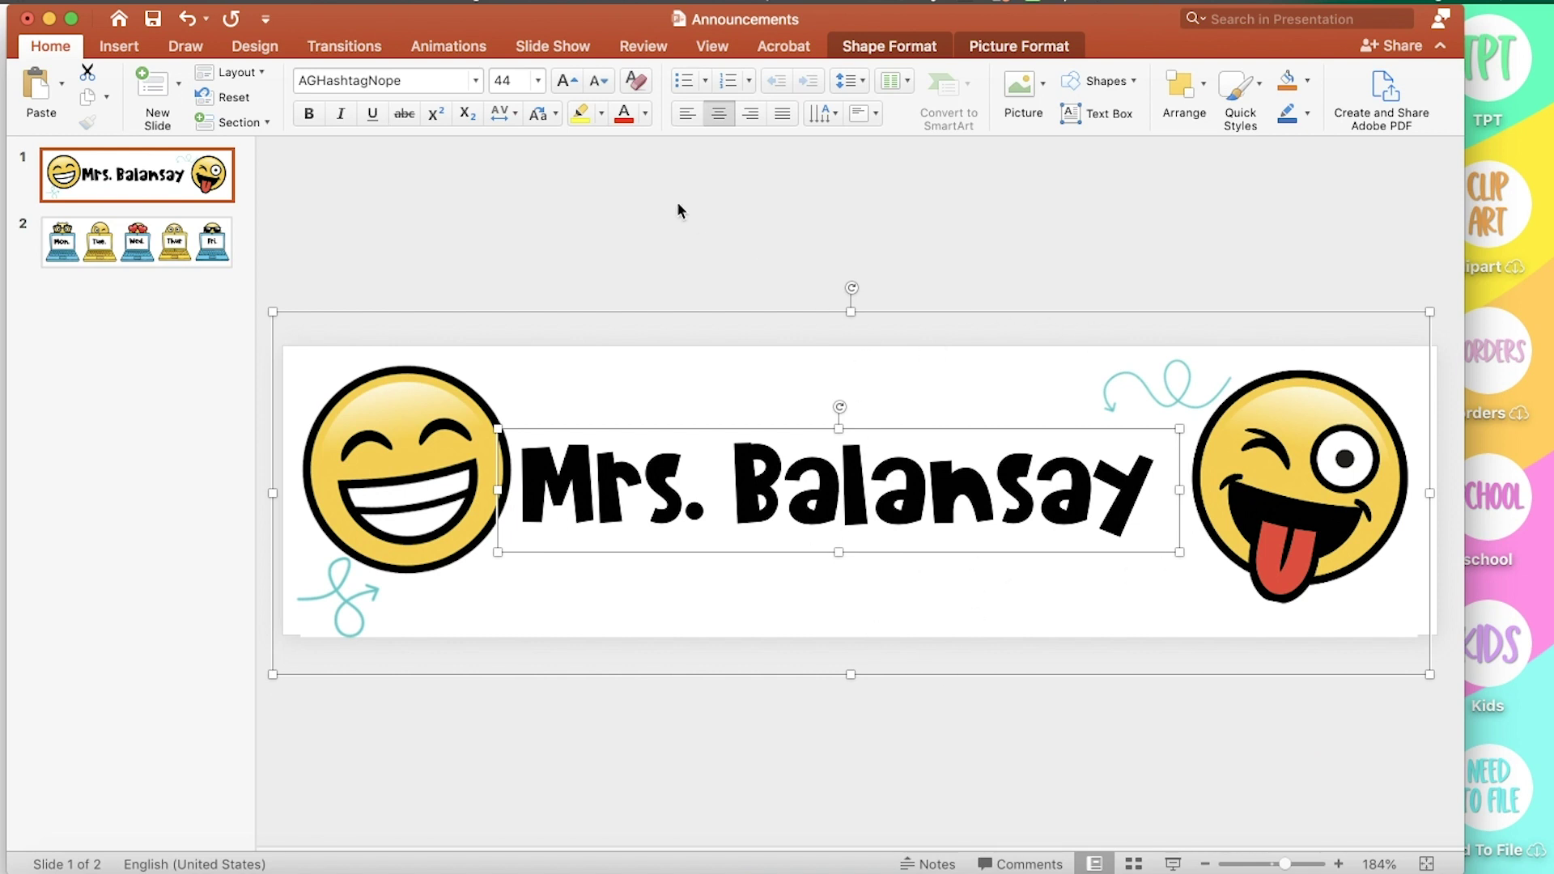
pyautogui.moveTo(685, 203)
pyautogui.mouseDown()
pyautogui.moveTo(773, 488)
pyautogui.moveTo(1389, 776)
pyautogui.moveTo(1459, 771)
pyautogui.moveTo(1387, 555)
pyautogui.moveTo(712, 204)
pyautogui.mouseUp()
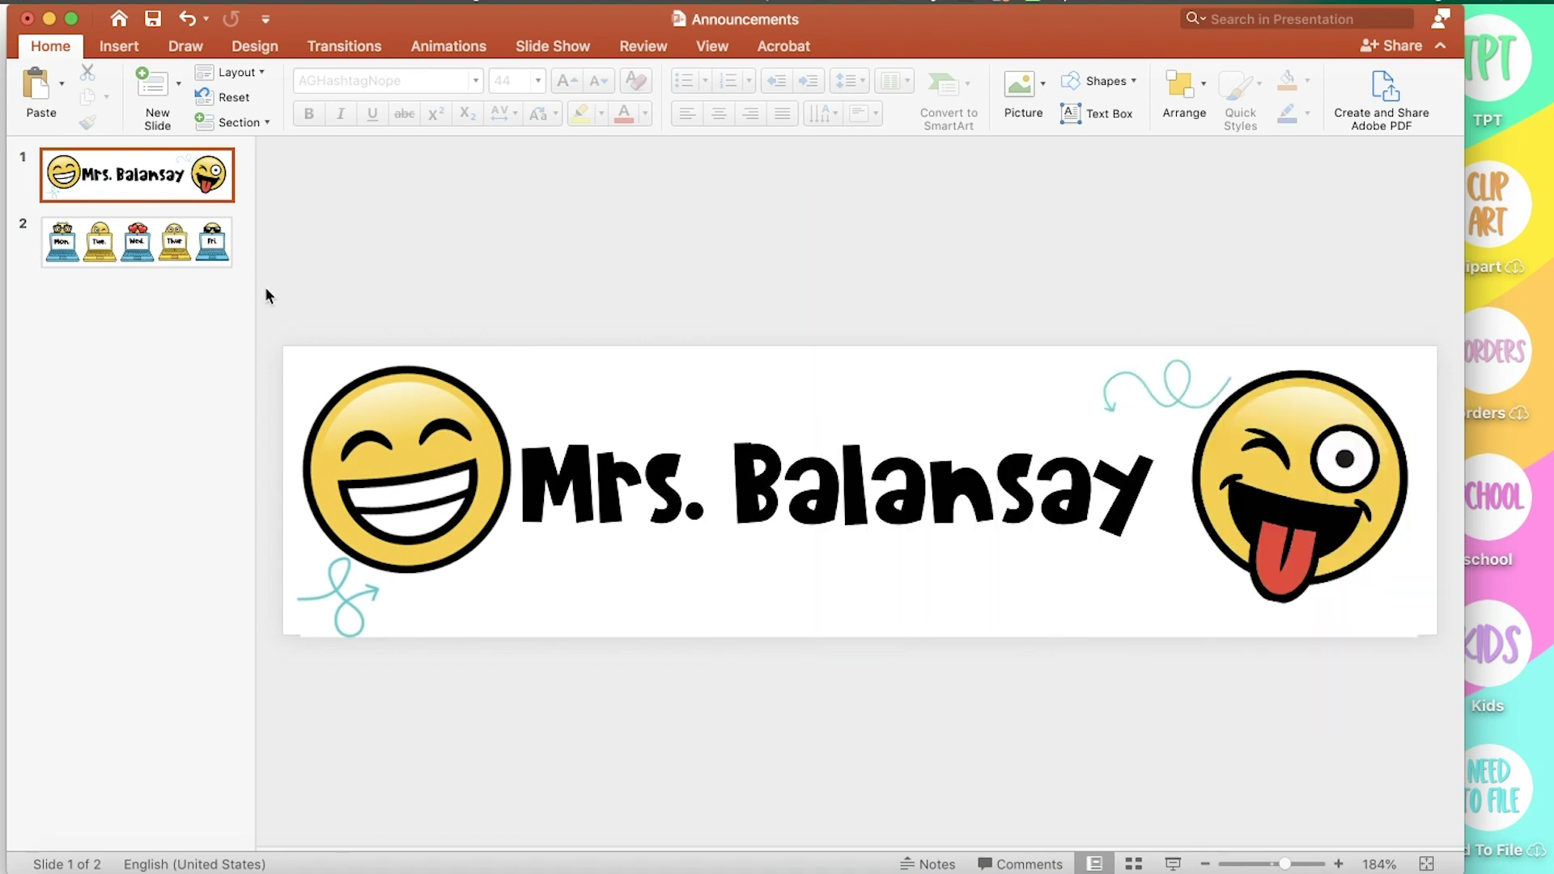
pyautogui.moveTo(265, 286); pyautogui.dragTo(1467, 723)
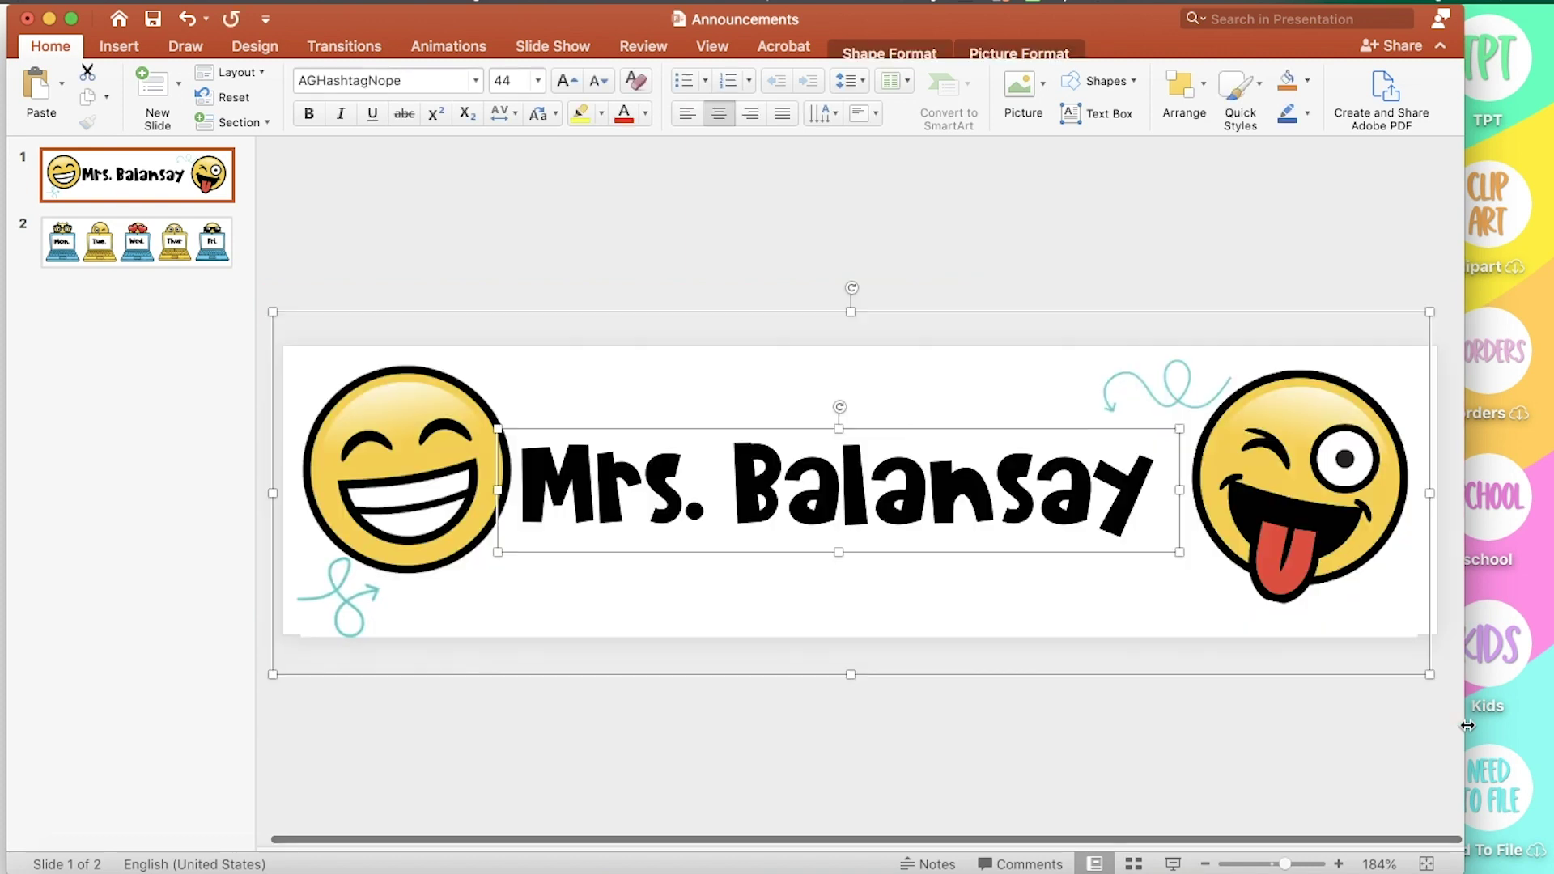
# Step: Save the selected header objects to the Desktop as the picture 'Header emoji.png'
pyautogui.rightClick(942, 386)
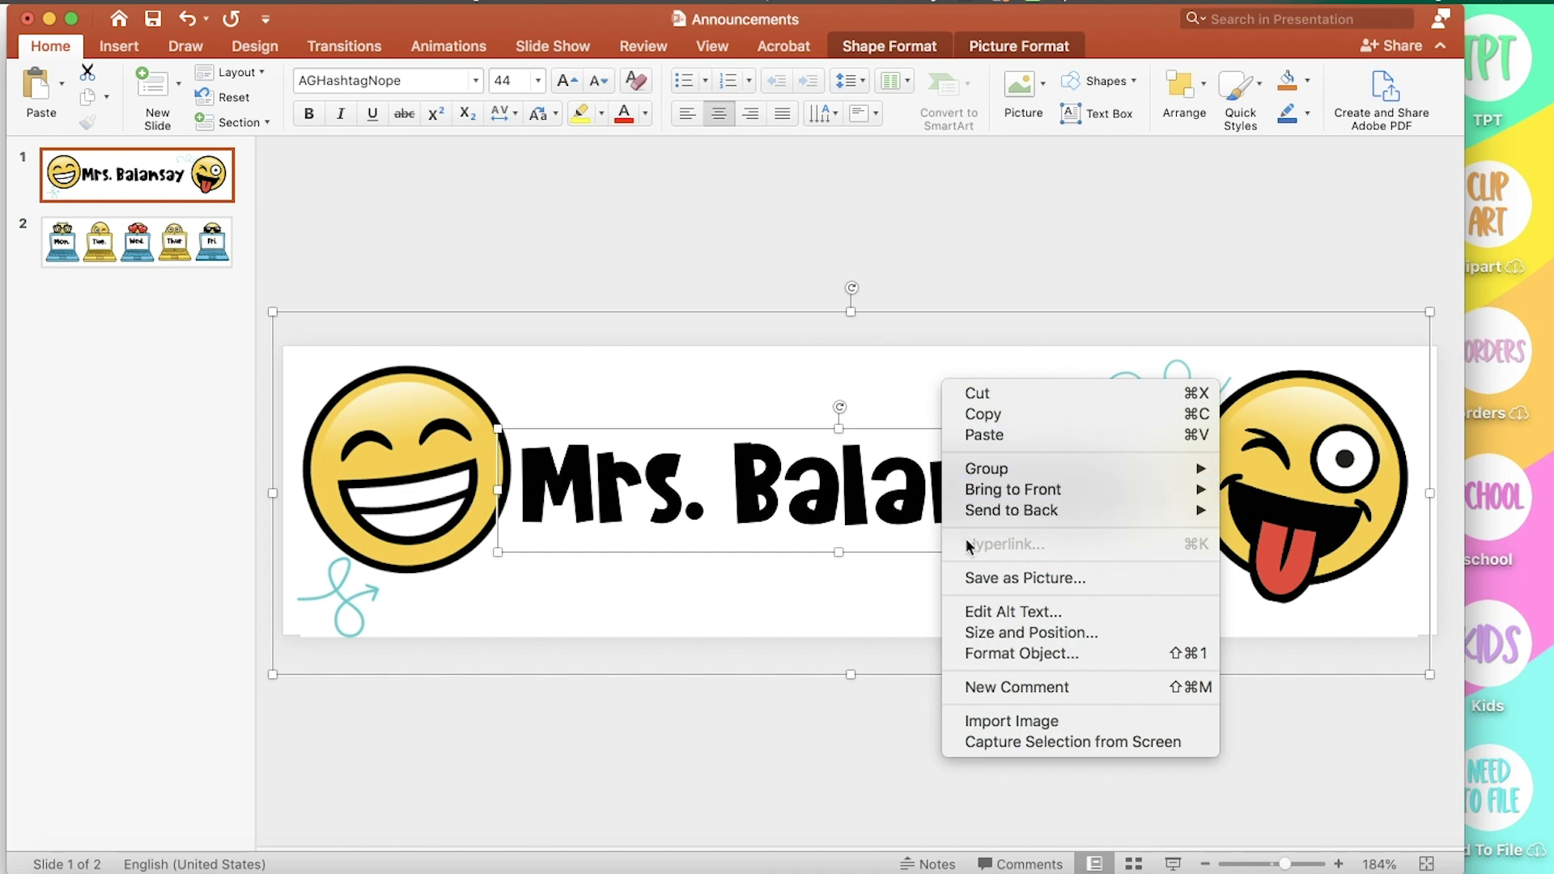
pyautogui.click(968, 577)
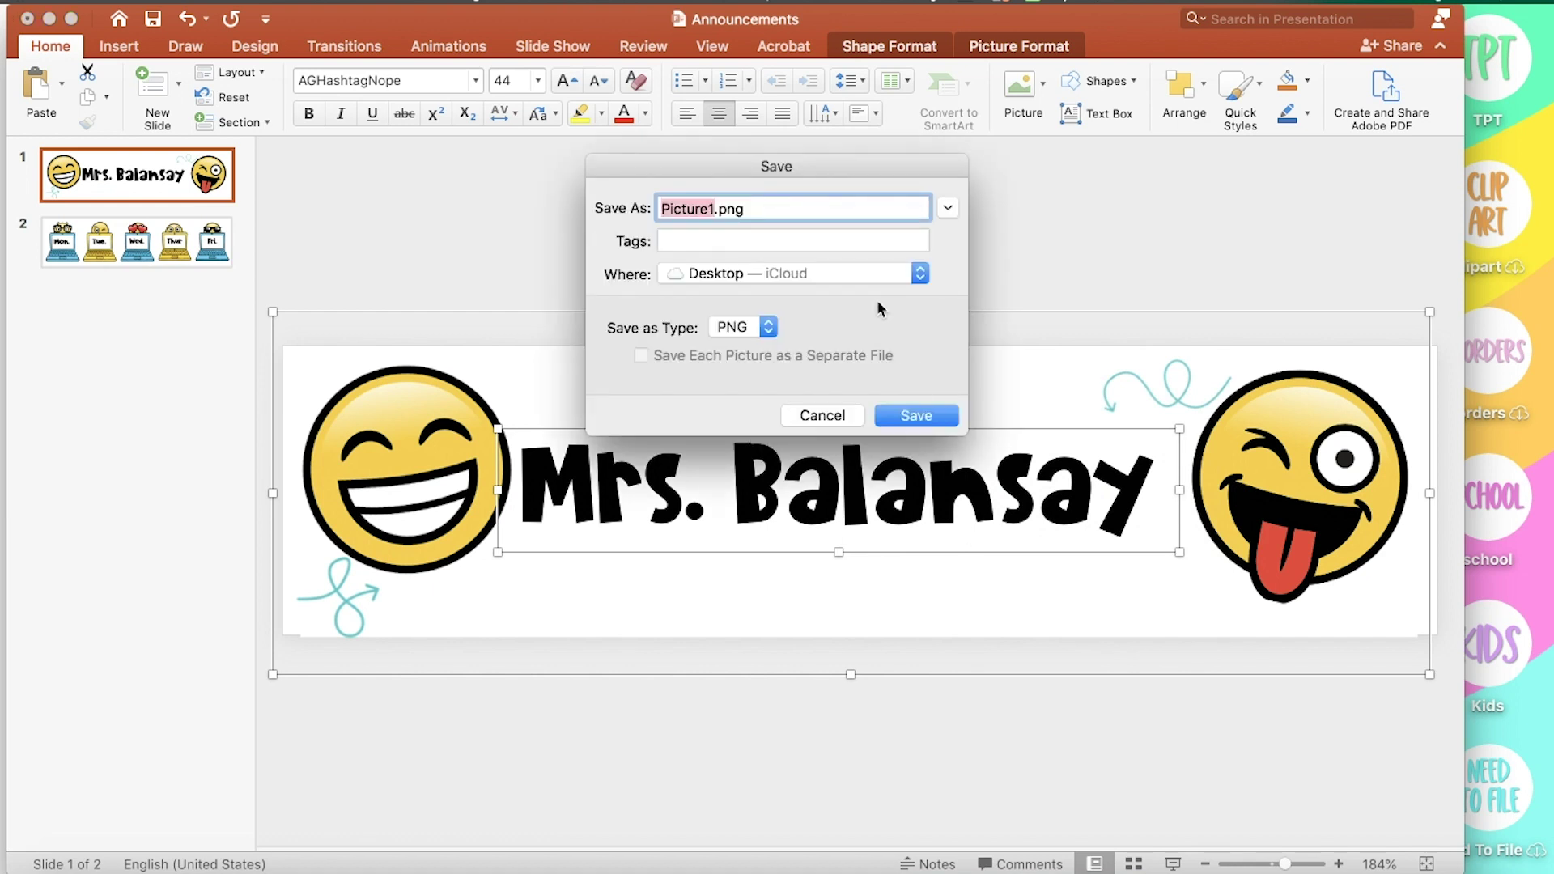
pyautogui.write('Header emoji')
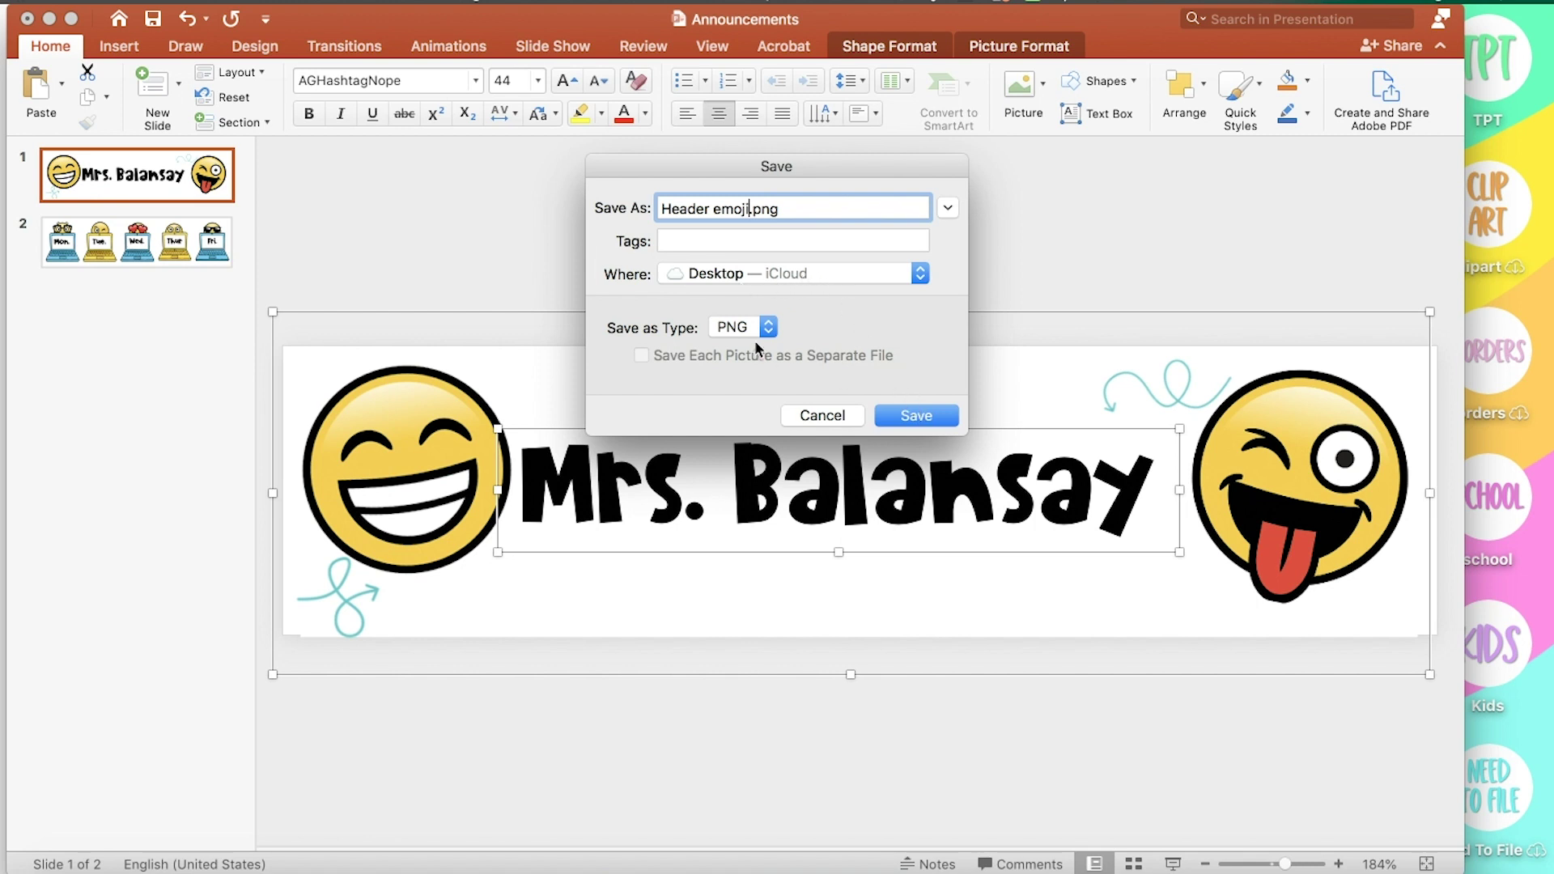
pyautogui.click(910, 416)
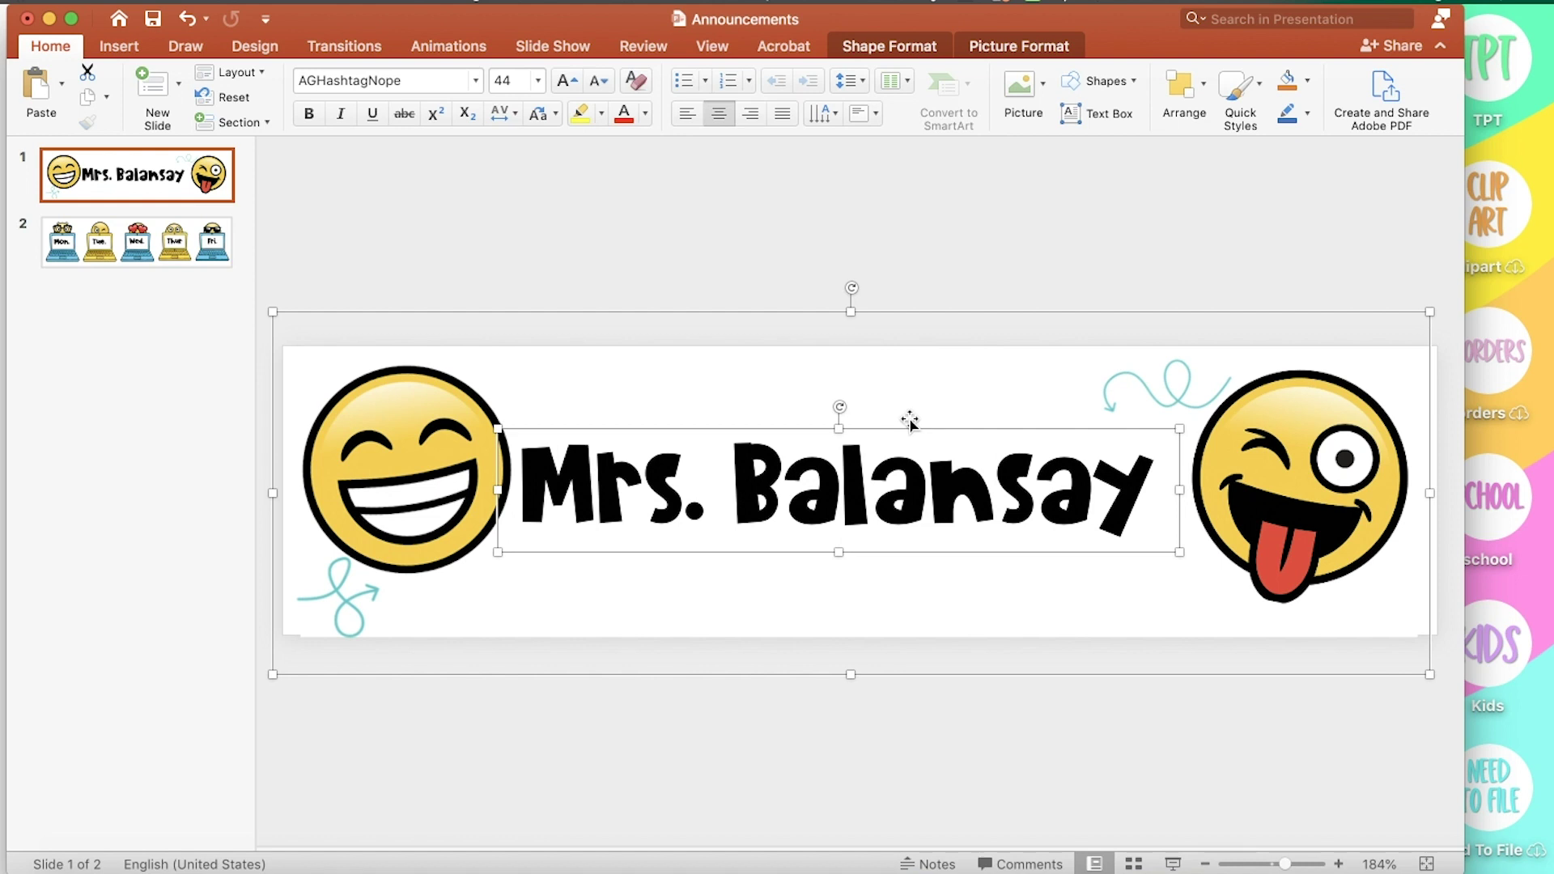
pyautogui.moveTo(1157, 22); pyautogui.dragTo(724, 4)
pyautogui.doubleClick(724, 4)
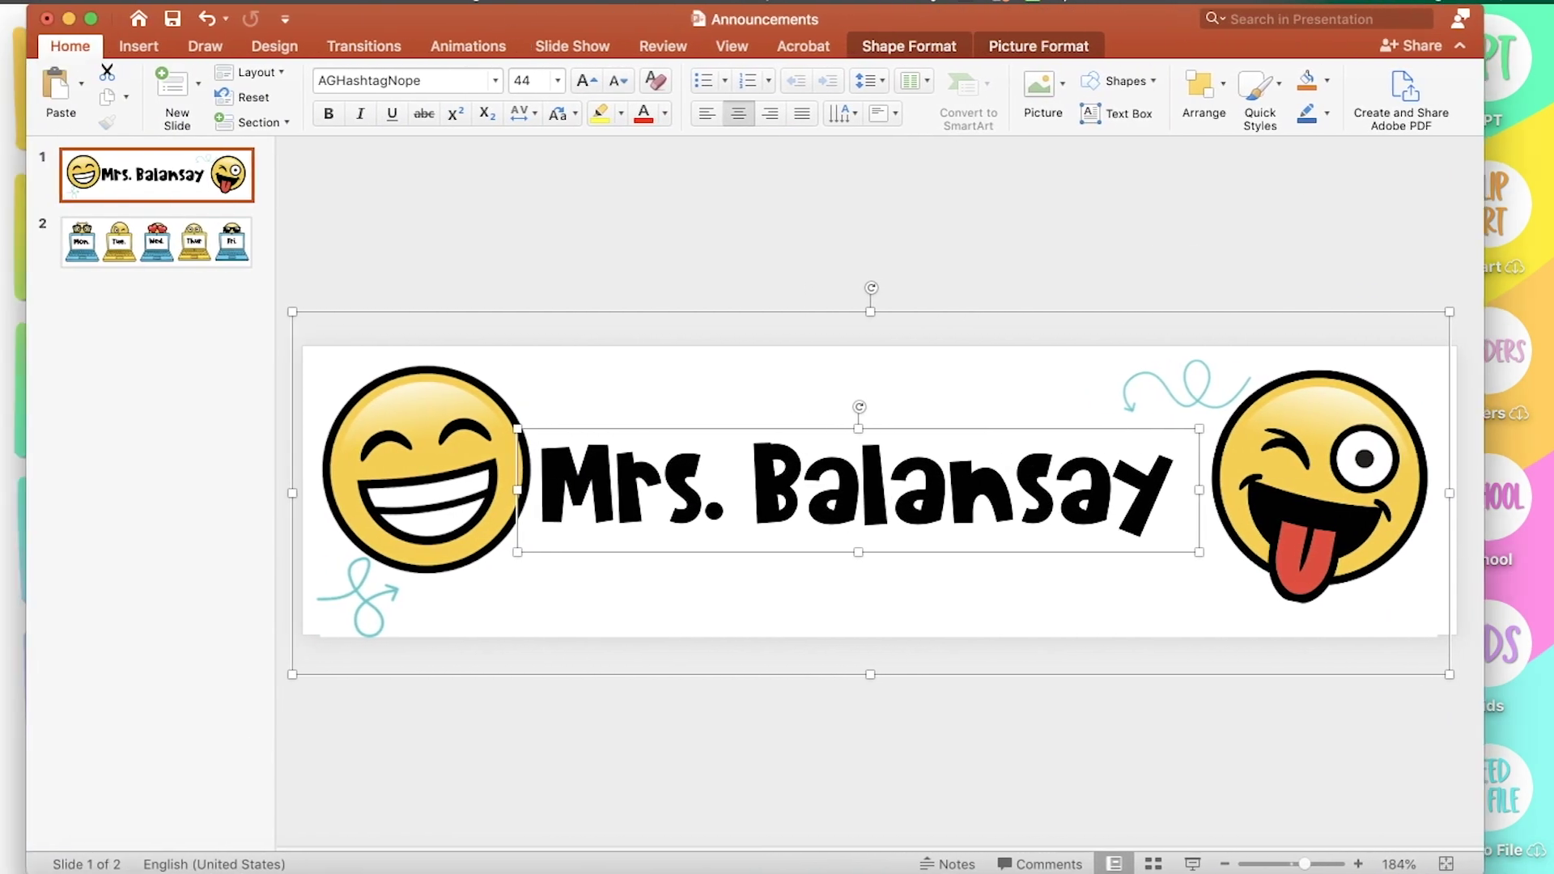
# Step: Export the Mon. laptop group as a picture named 'Icon emoji 1' to the iCloud Desktop
pyautogui.click(174, 248)
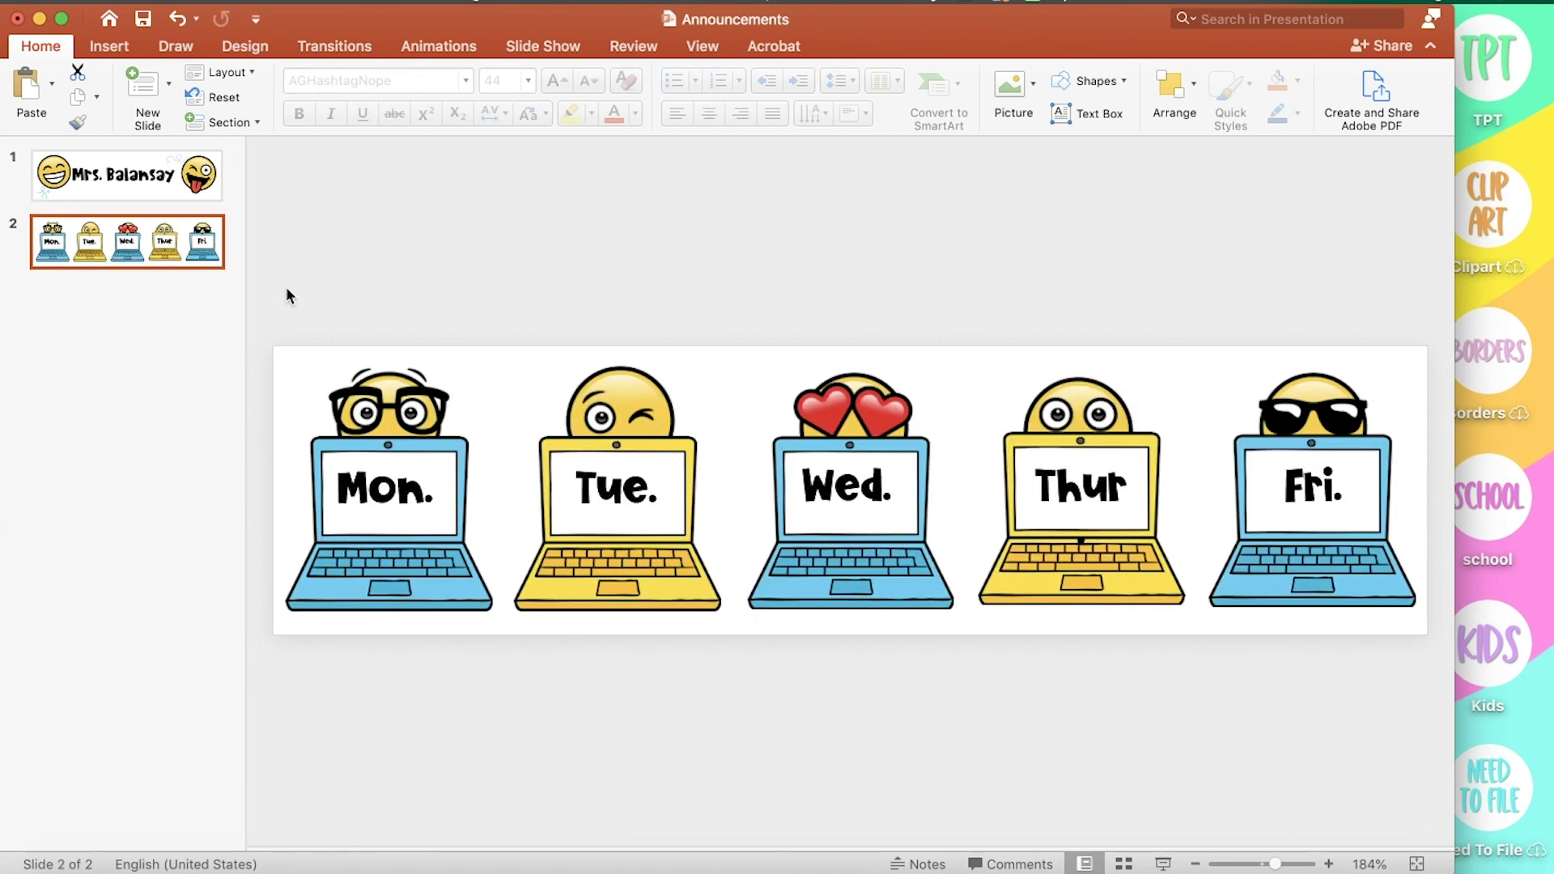
pyautogui.moveTo(255, 285); pyautogui.dragTo(501, 695)
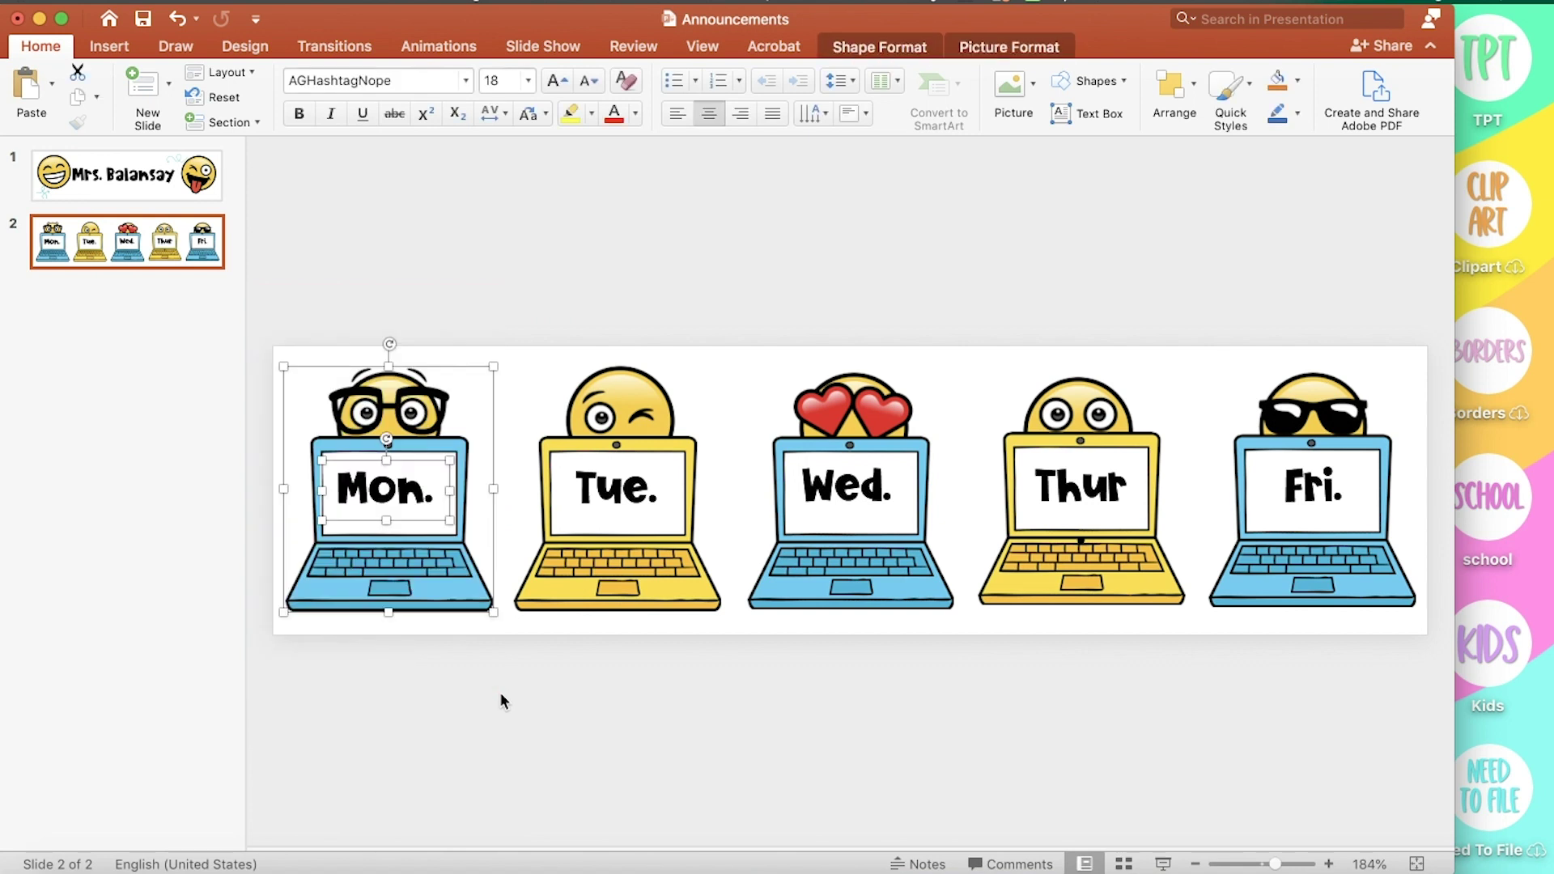
pyautogui.rightClick(406, 513)
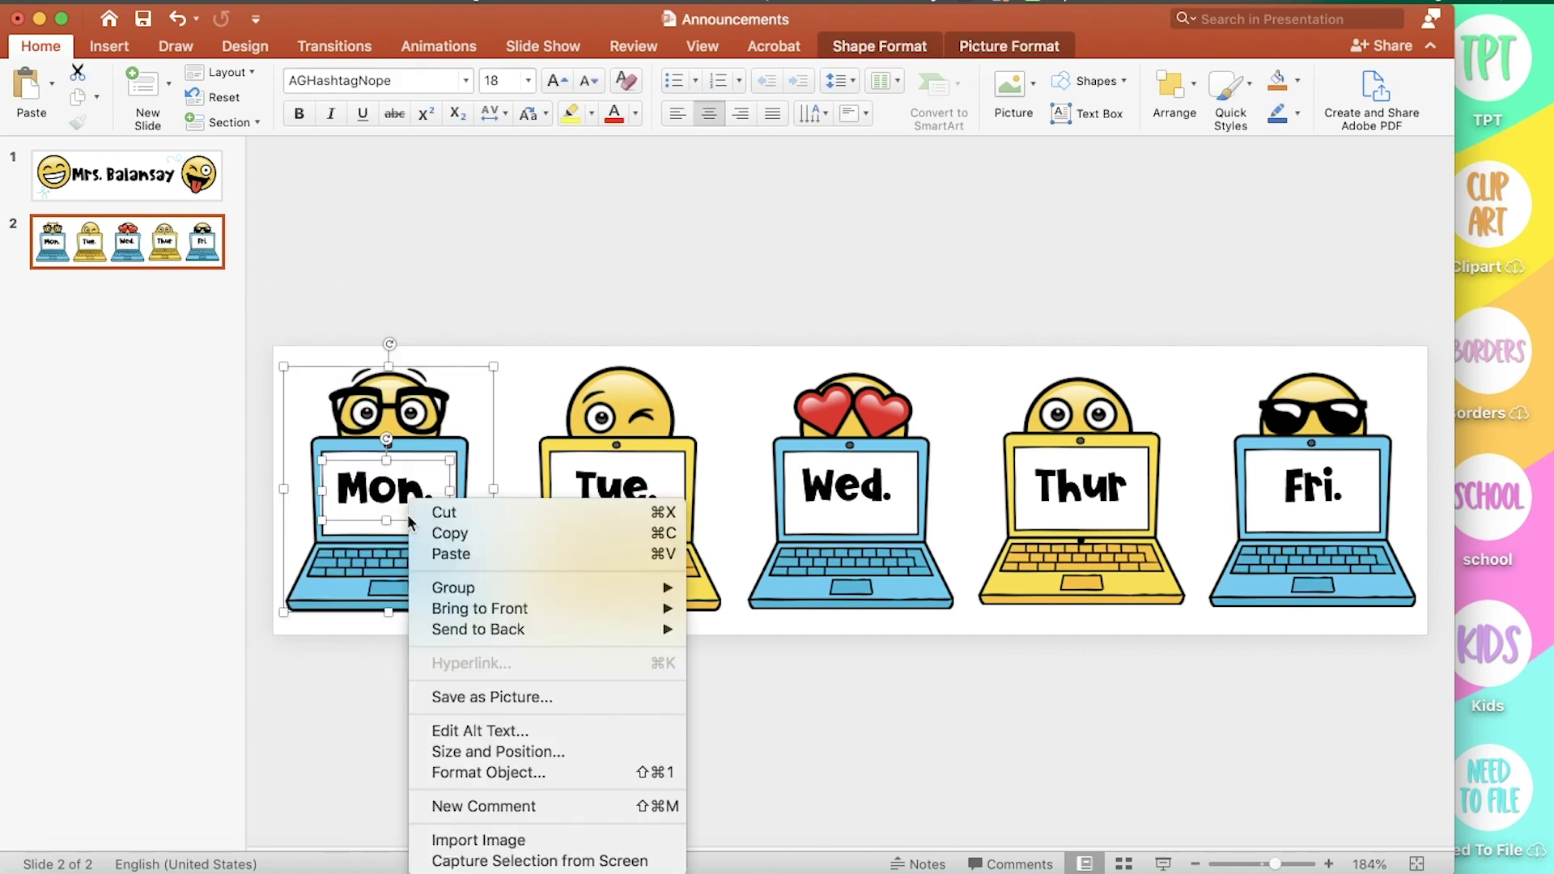
pyautogui.click(500, 696)
pyautogui.click(927, 279)
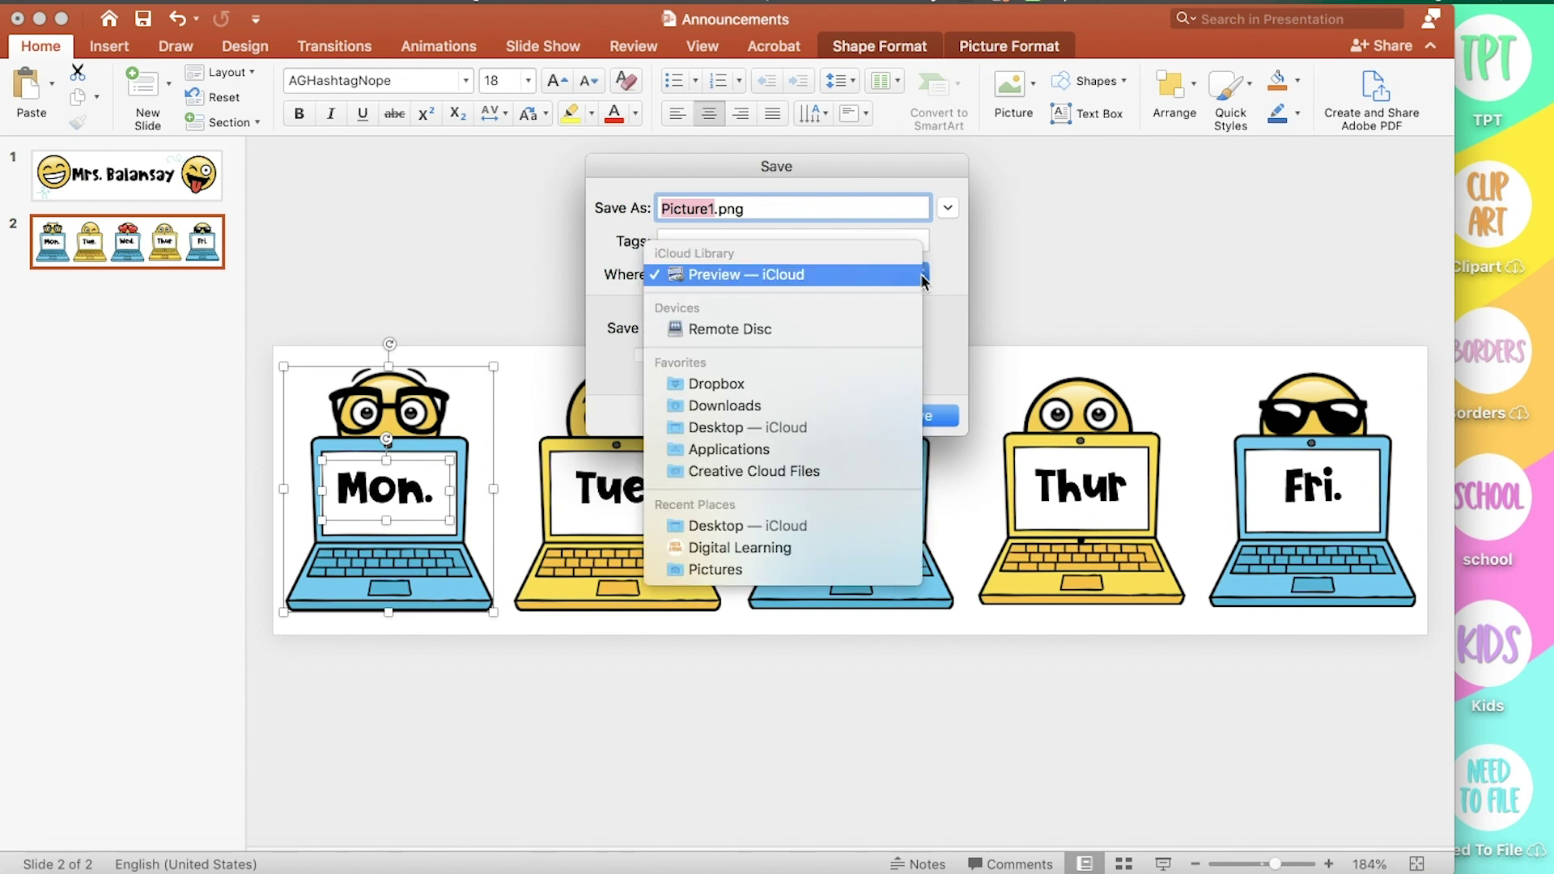
pyautogui.click(992, 284)
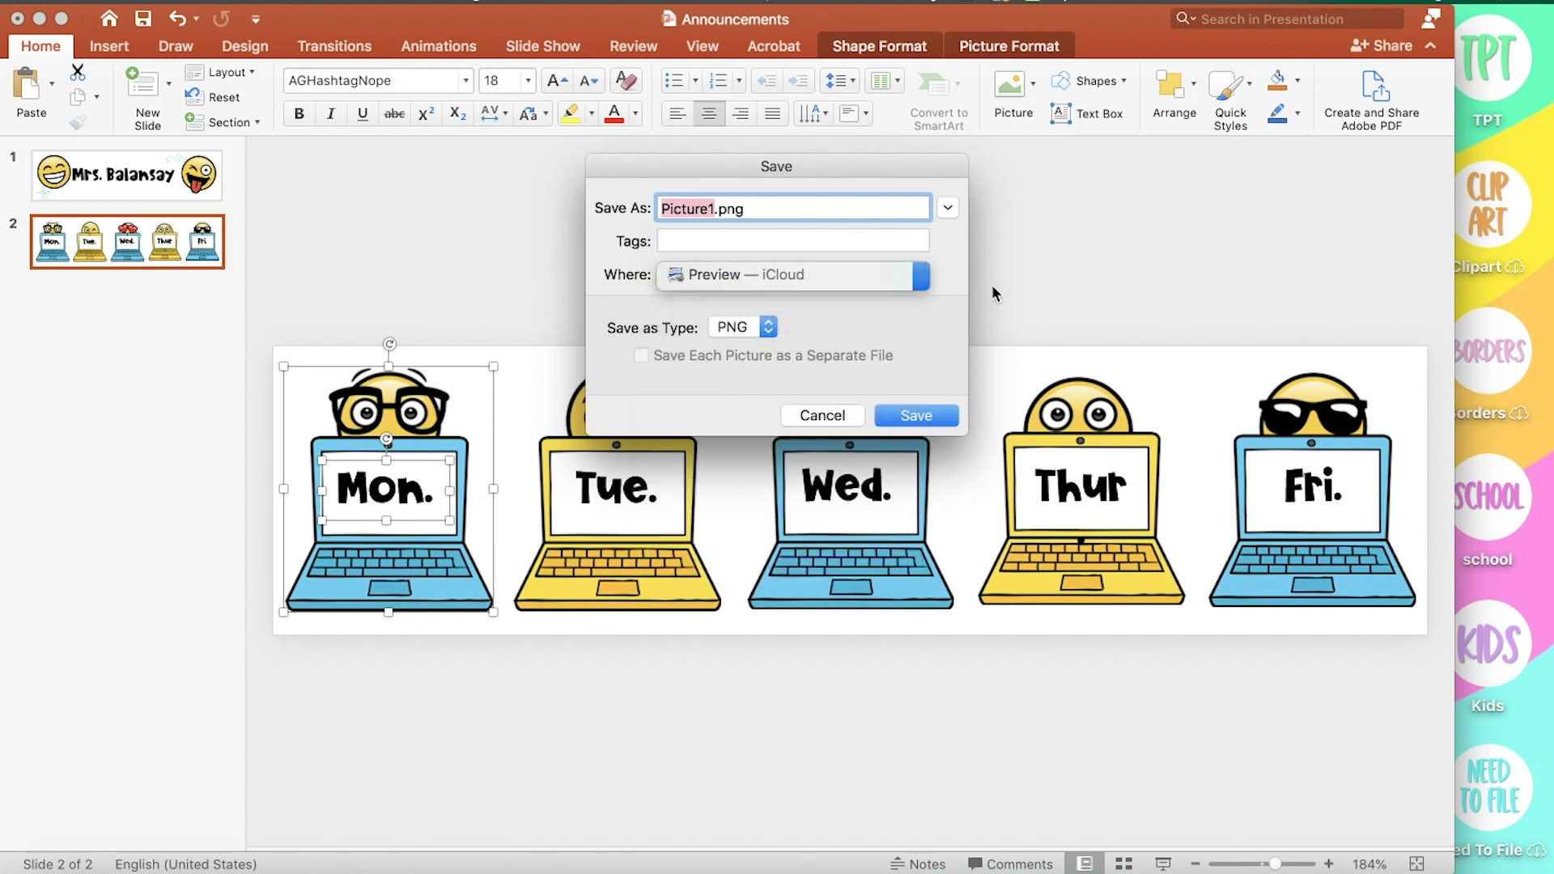
pyautogui.click(916, 274)
pyautogui.click(867, 428)
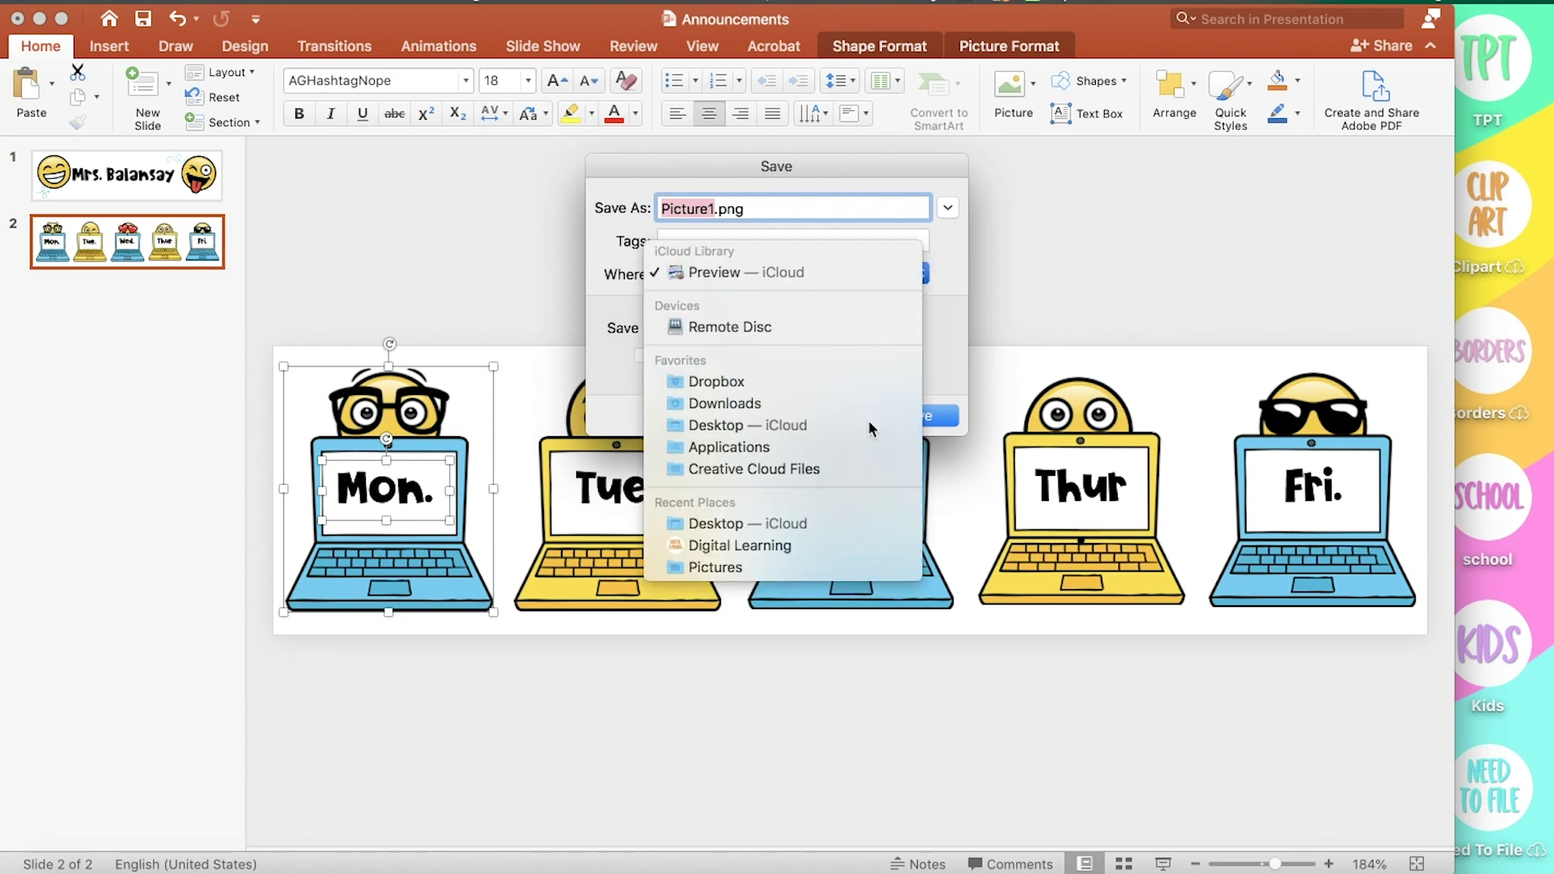
pyautogui.write('Icon')
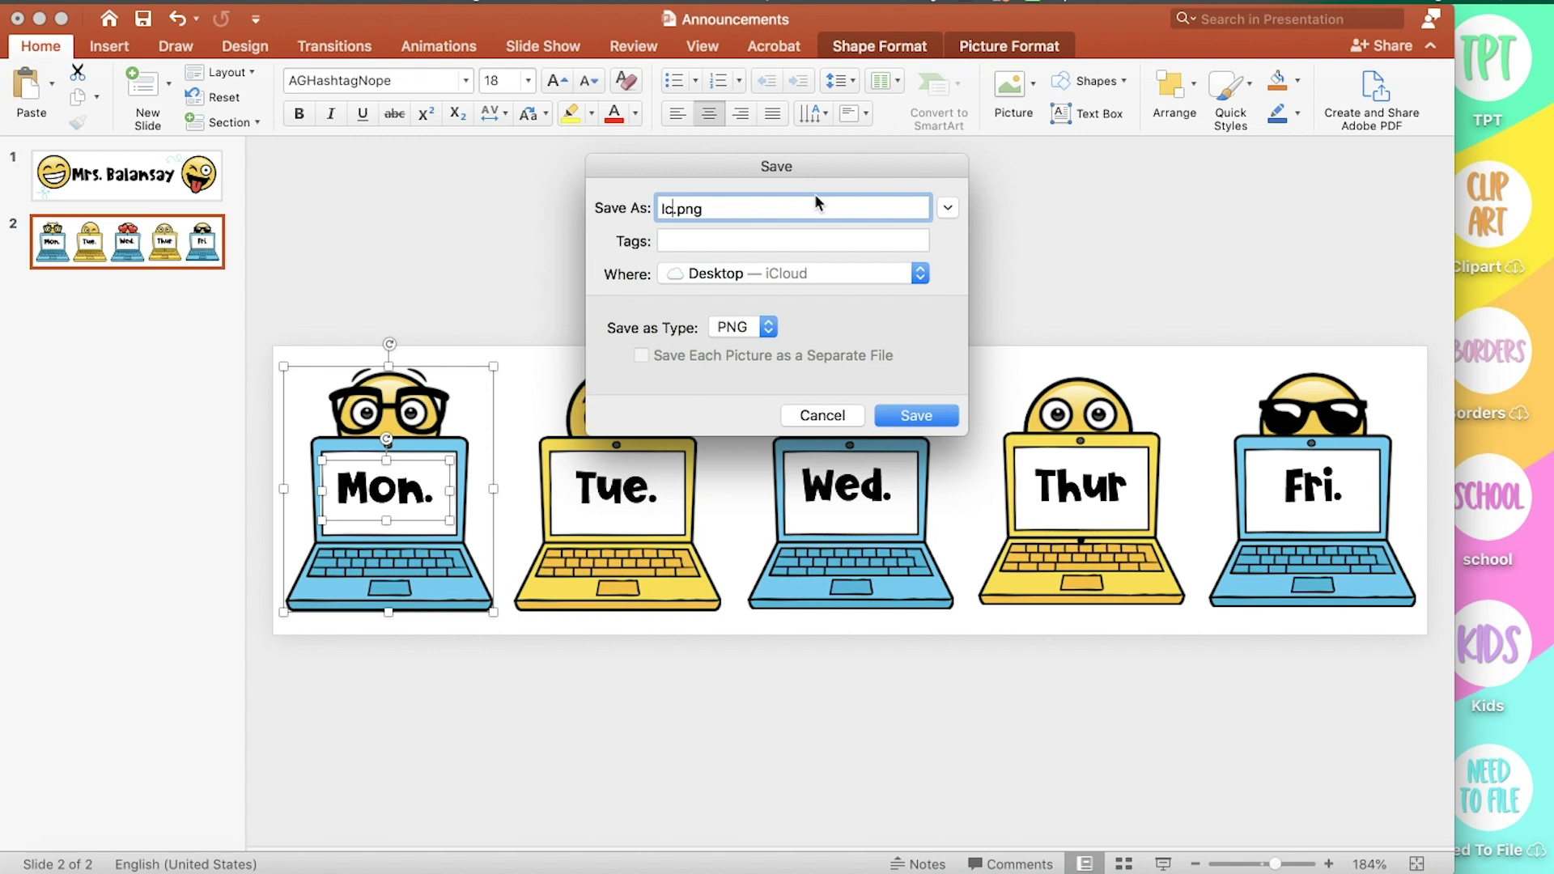
pyautogui.write(' emoji 1')
pyautogui.click(928, 418)
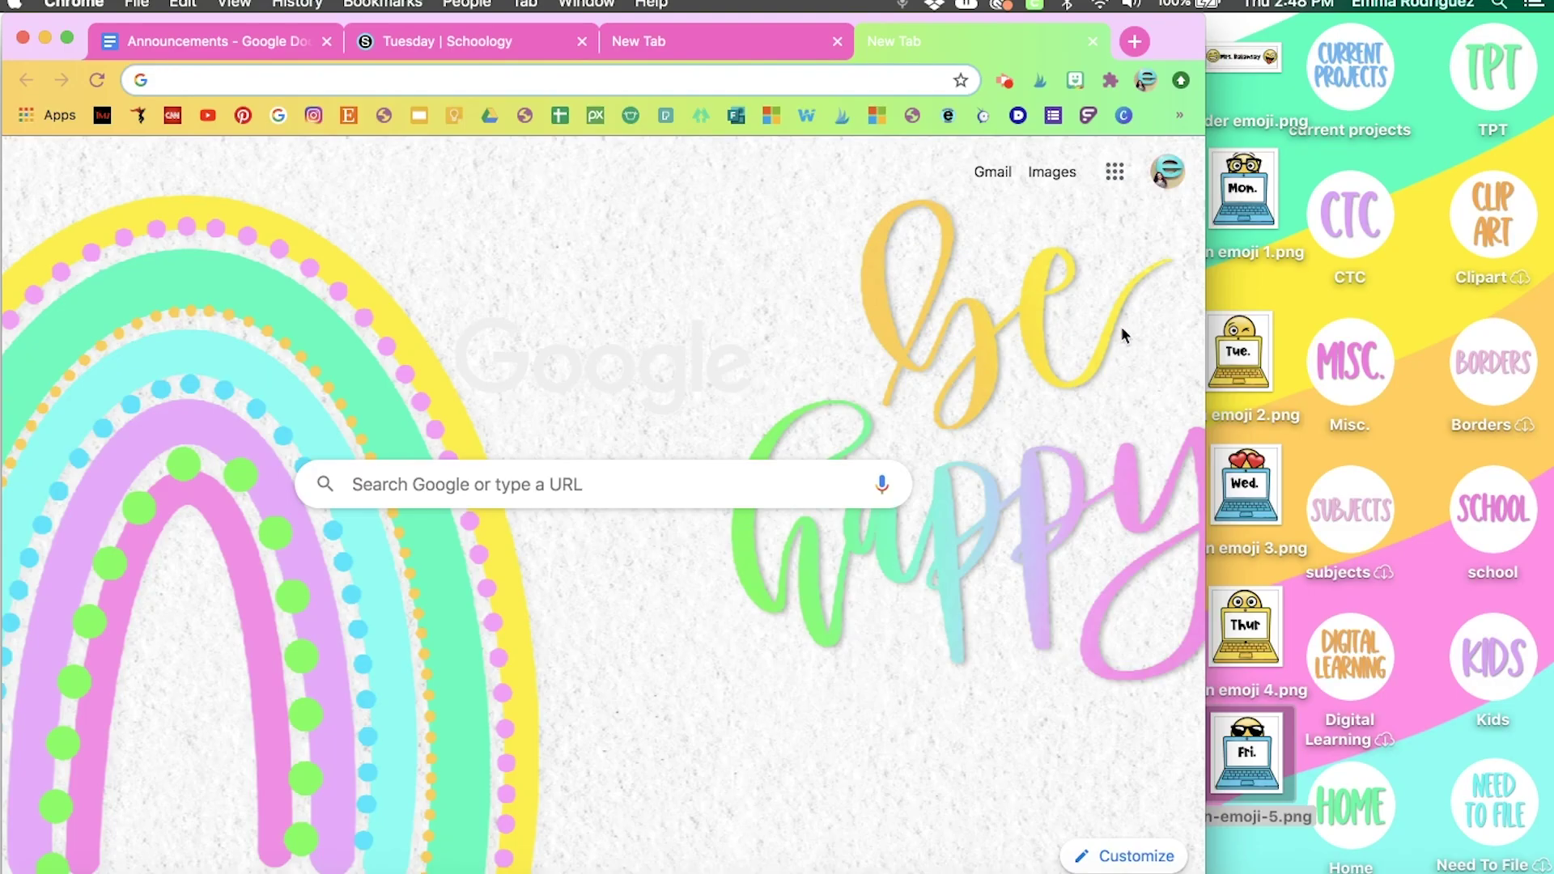
# Step: Search 'goo' for Google Docs and bring up the Announcements document tab
pyautogui.click(1116, 173)
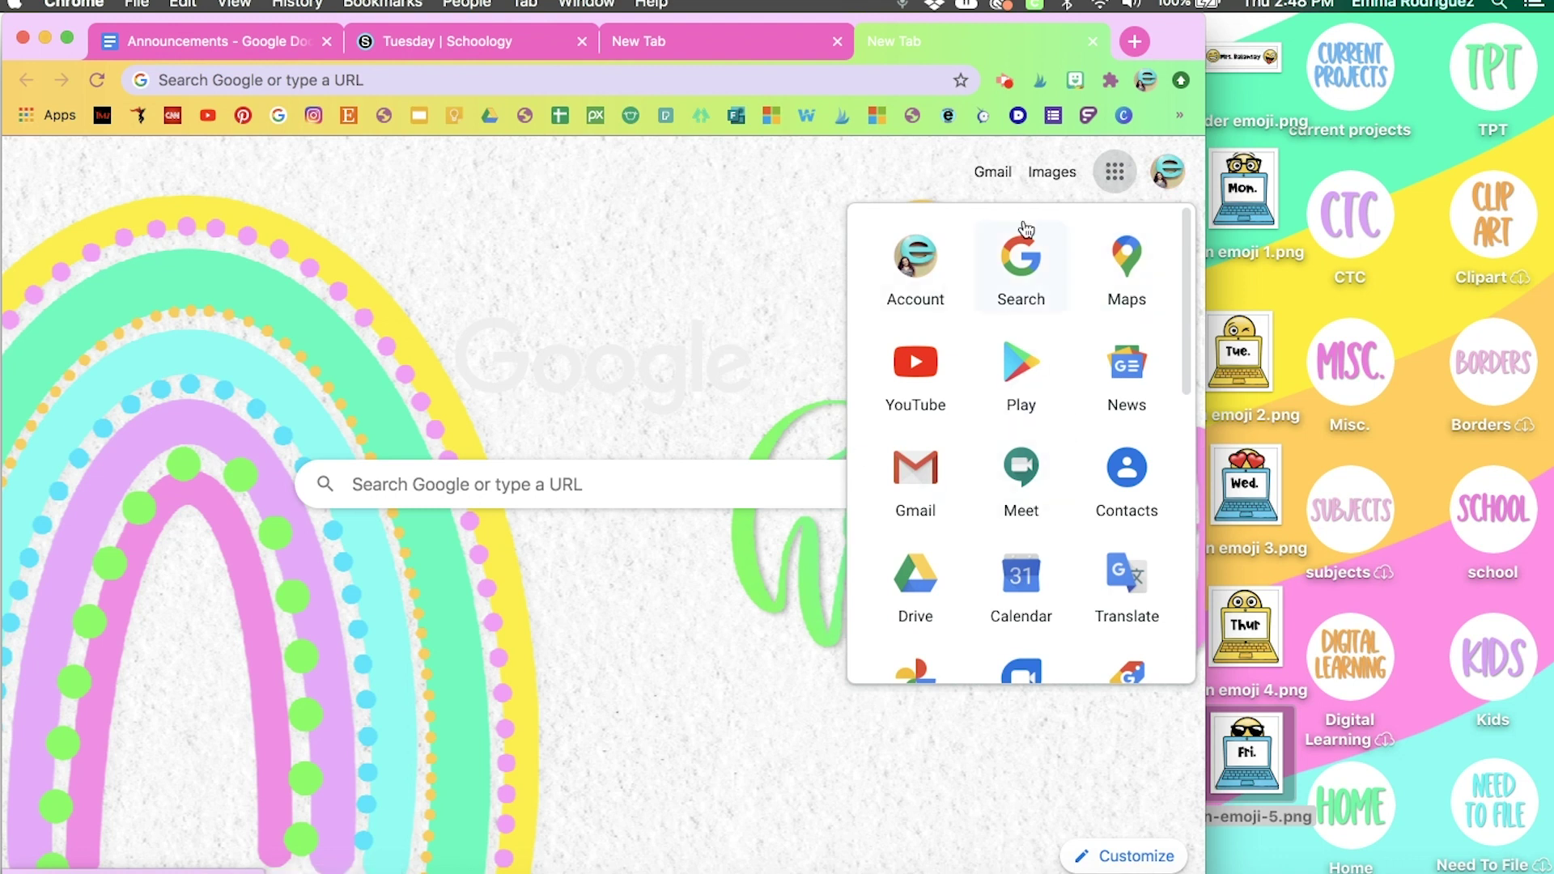
pyautogui.scroll(-4, 1084, 470)
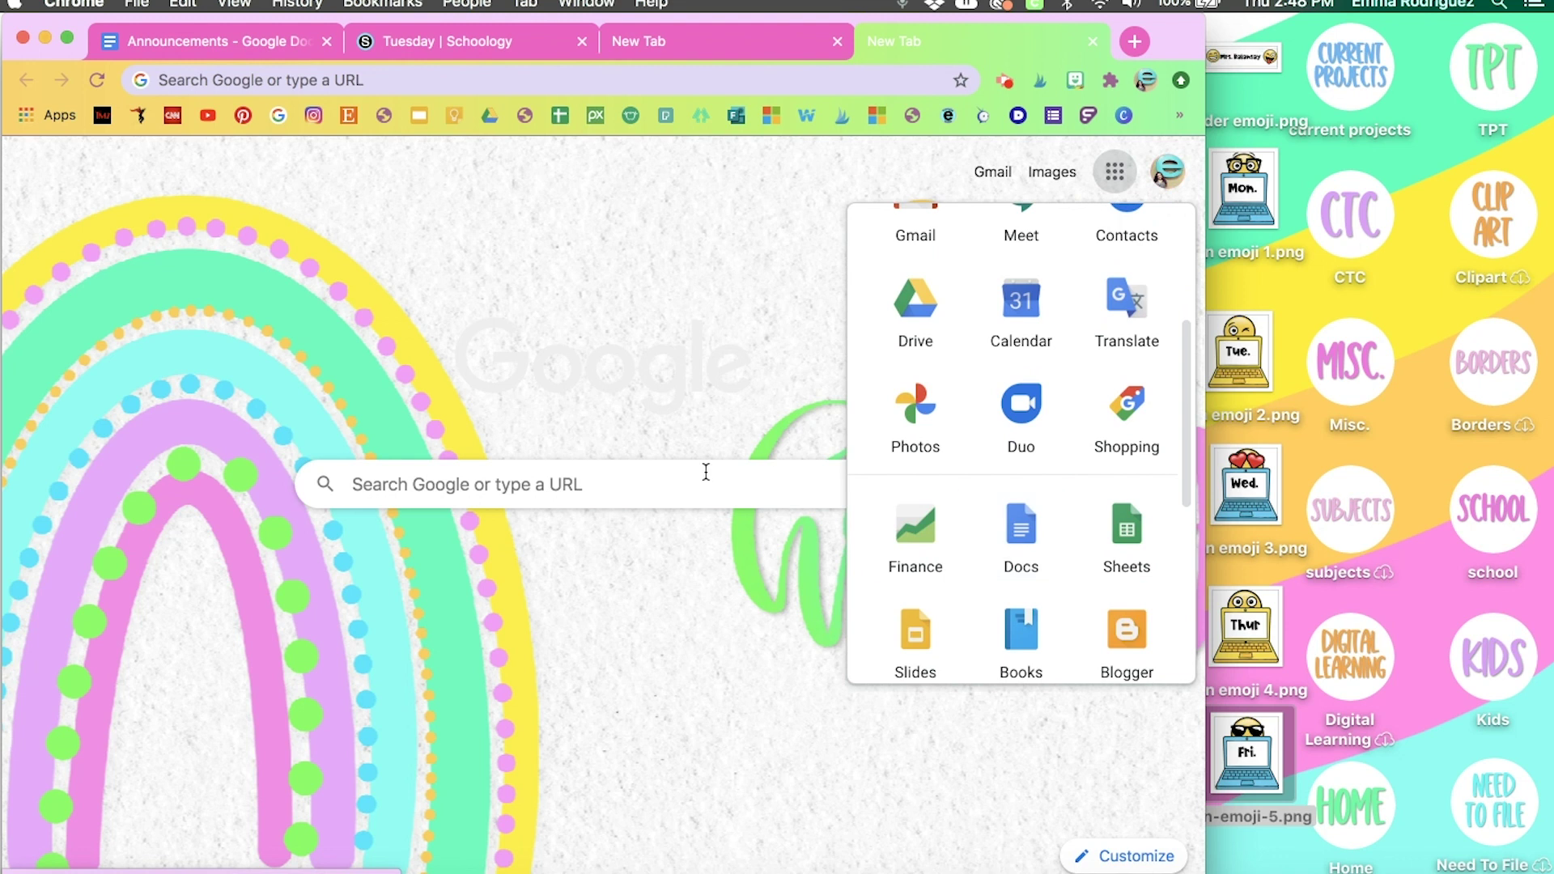
pyautogui.click(705, 470)
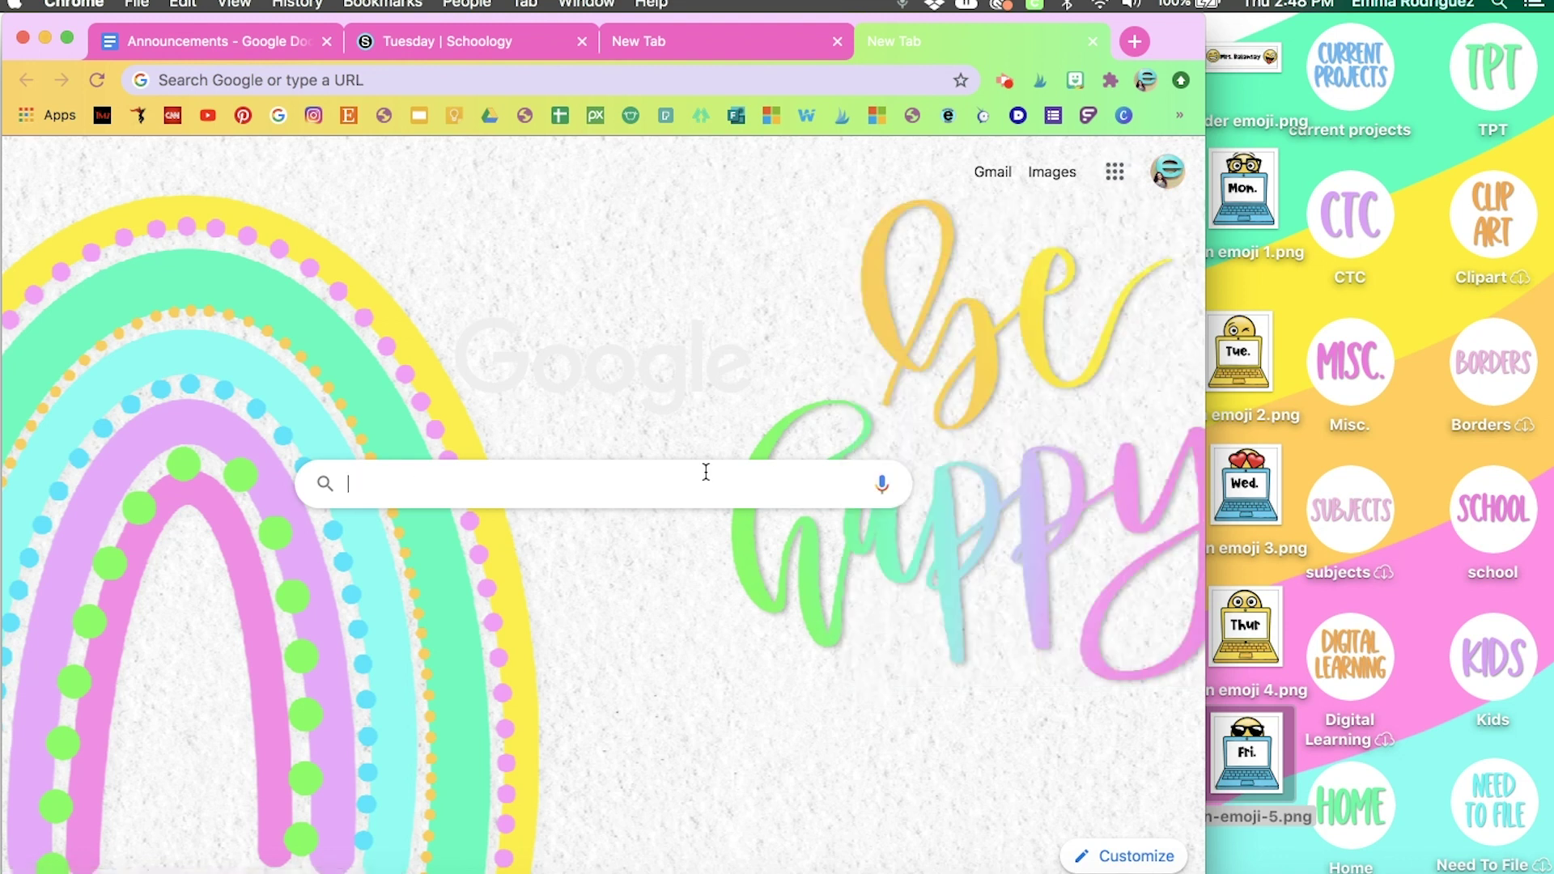
pyautogui.write('goo')
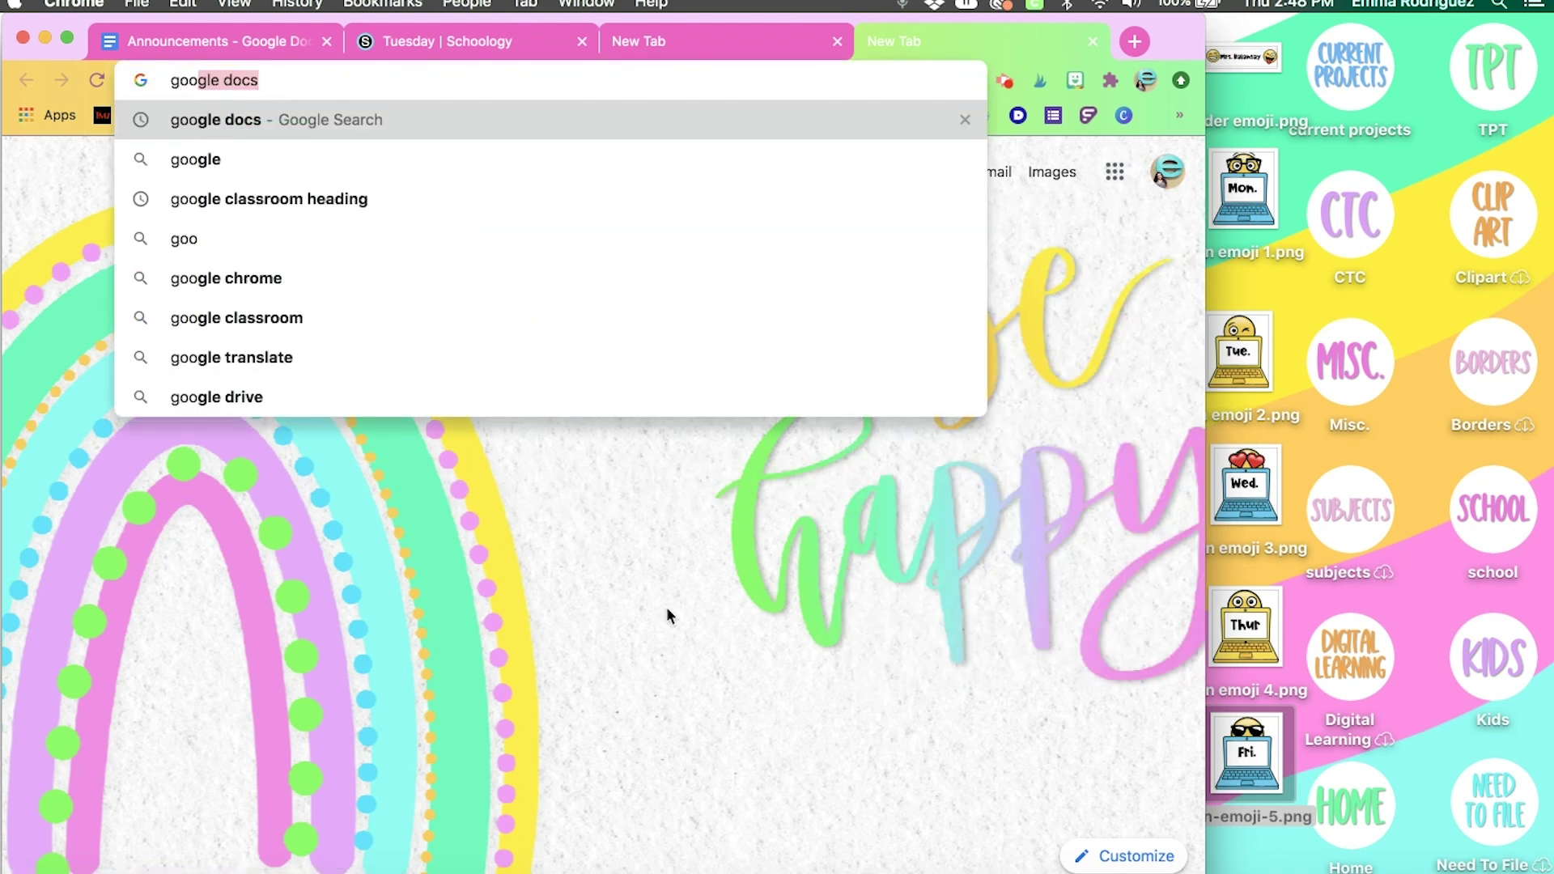
pyautogui.press('Return')
pyautogui.click(231, 36)
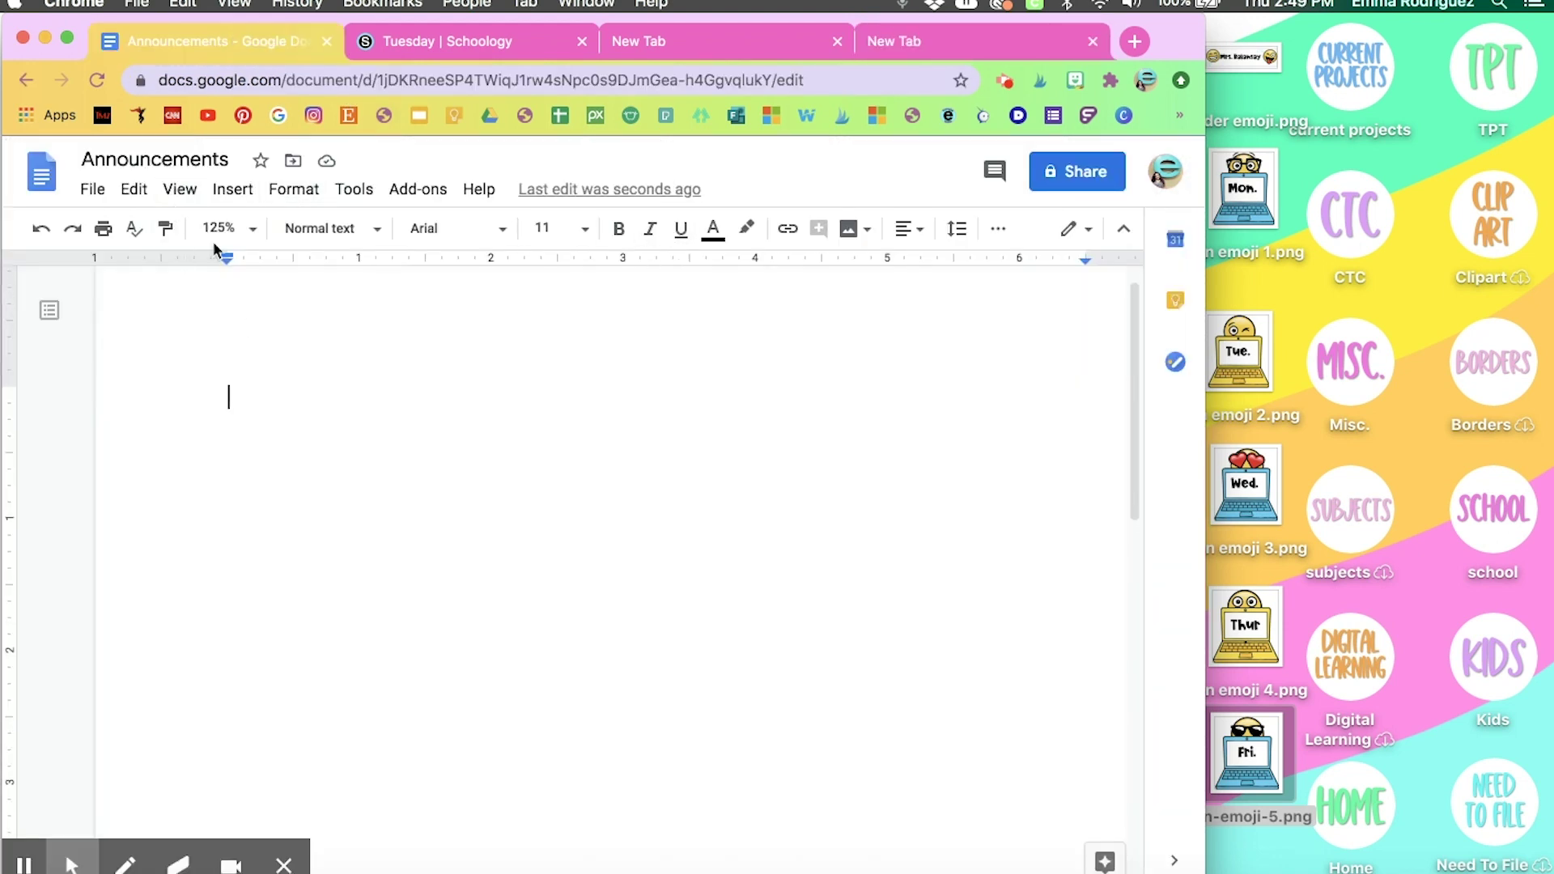
# Step: Insert a 5 x 2 table and merge its top row into a single cell
pyautogui.click(232, 188)
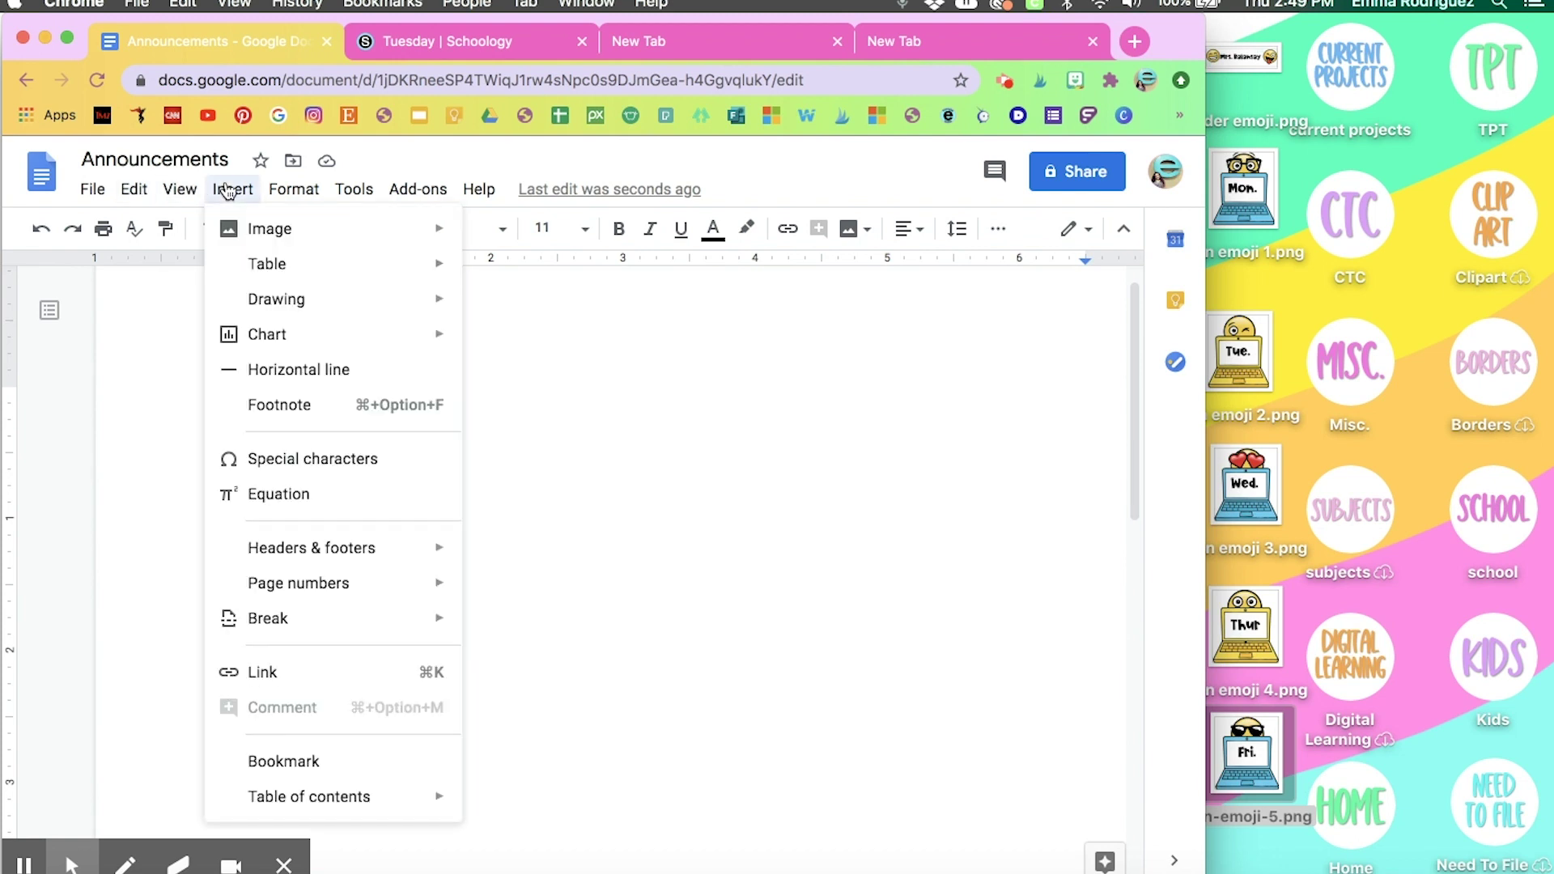
pyautogui.moveTo(245, 265)
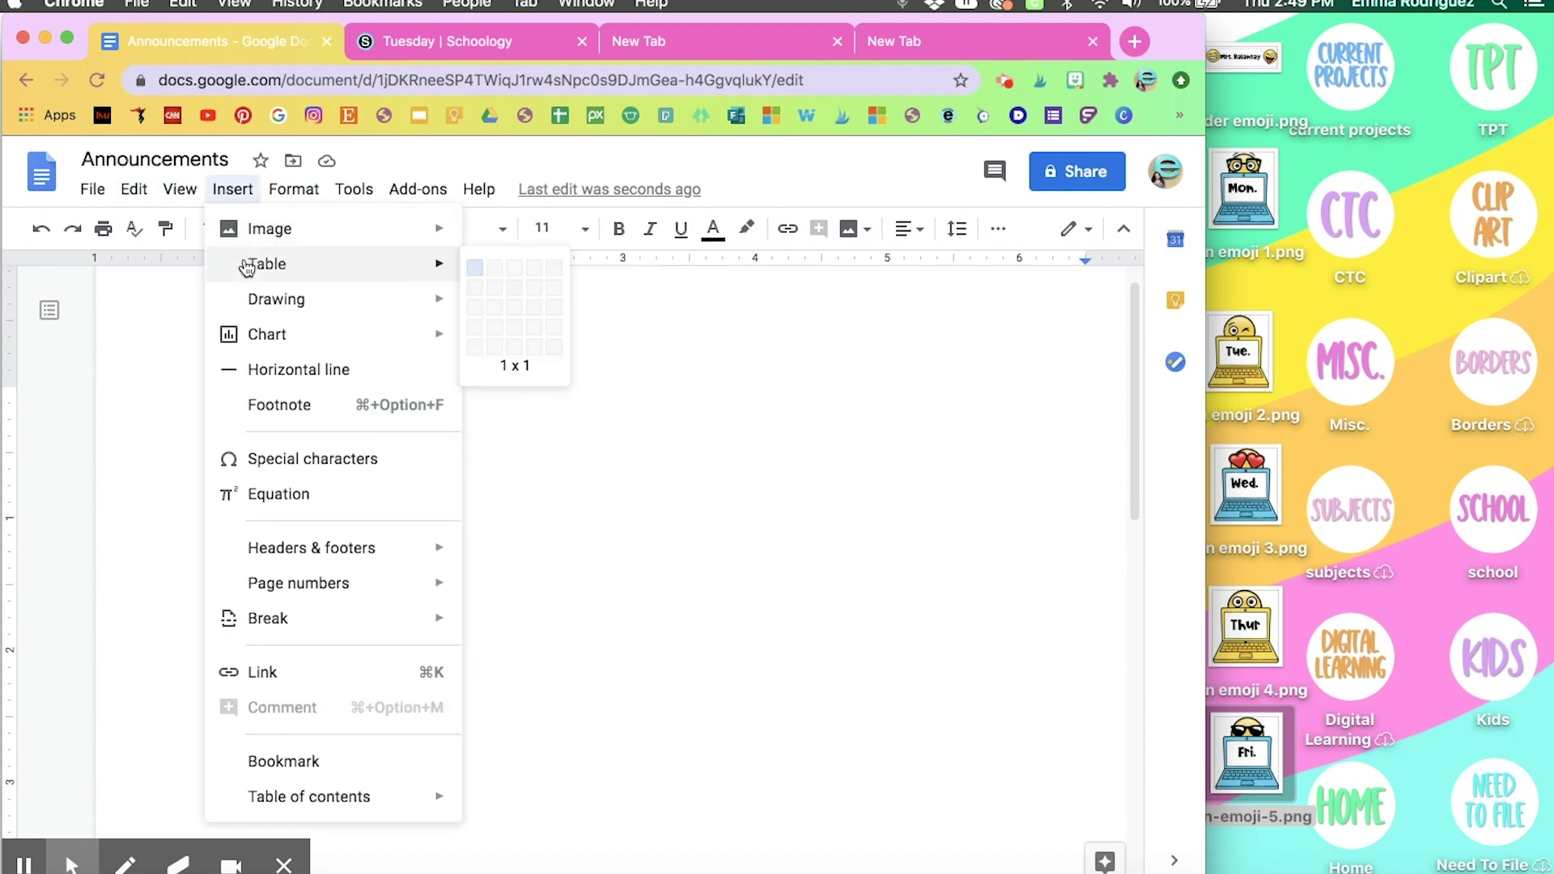
pyautogui.click(544, 284)
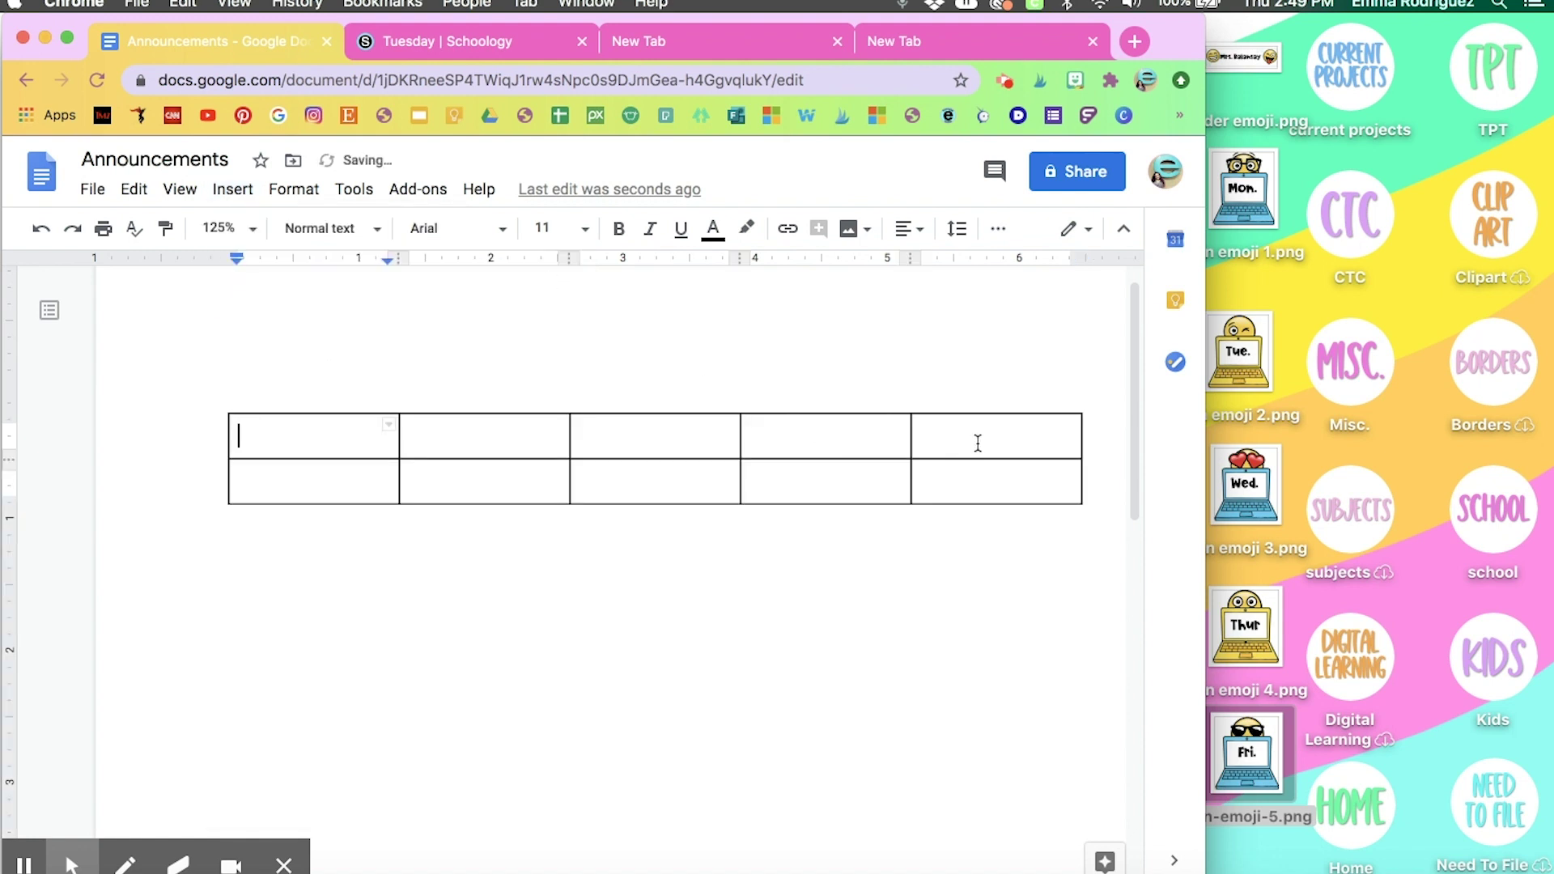
pyautogui.moveTo(978, 443); pyautogui.dragTo(355, 444)
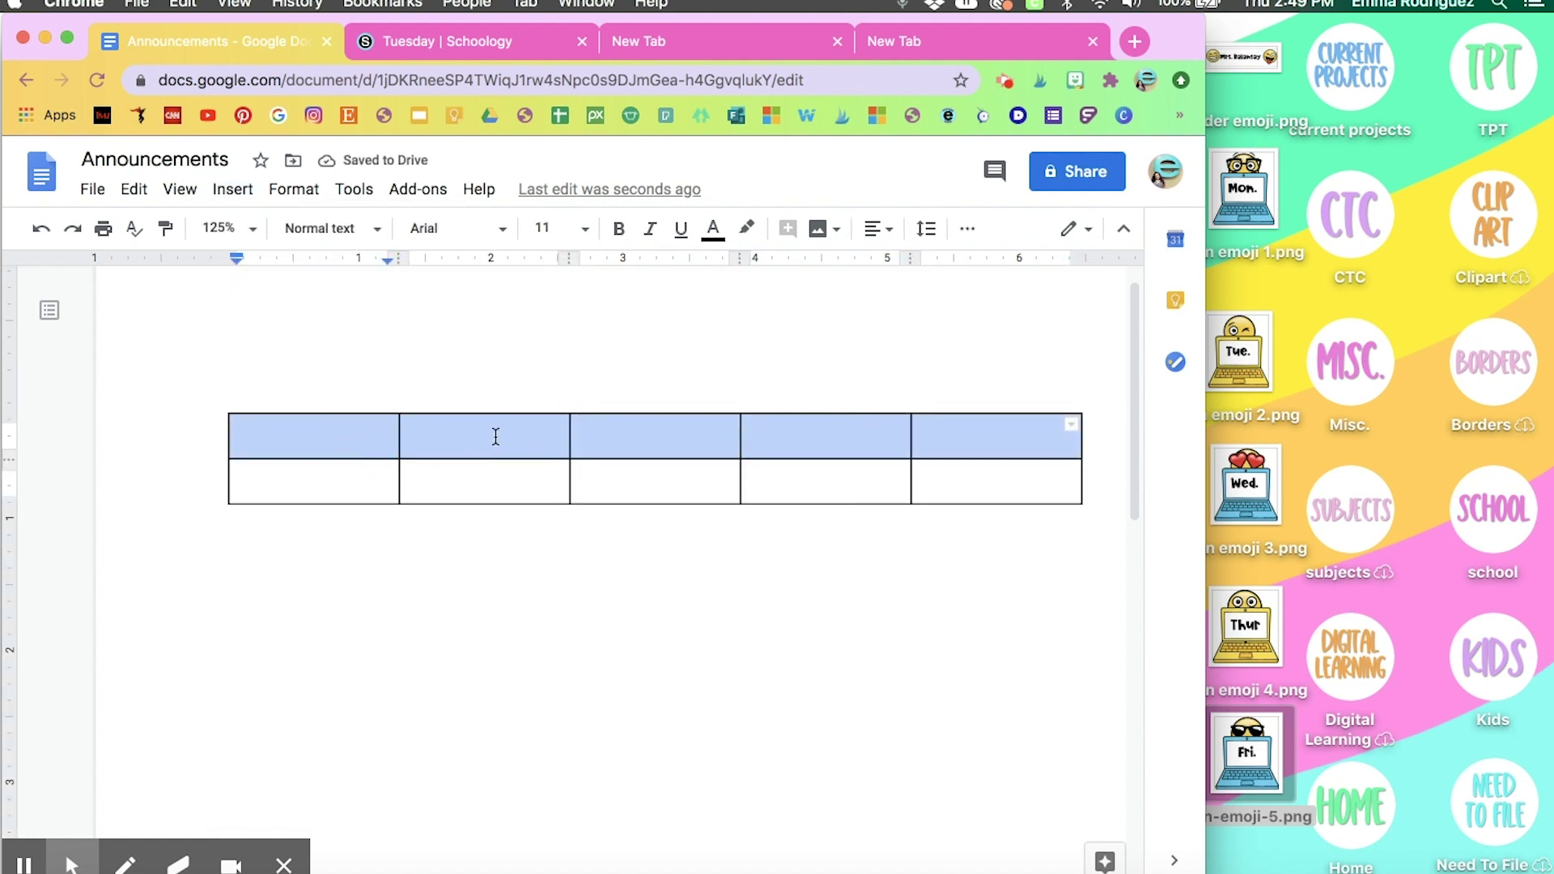
pyautogui.rightClick(497, 437)
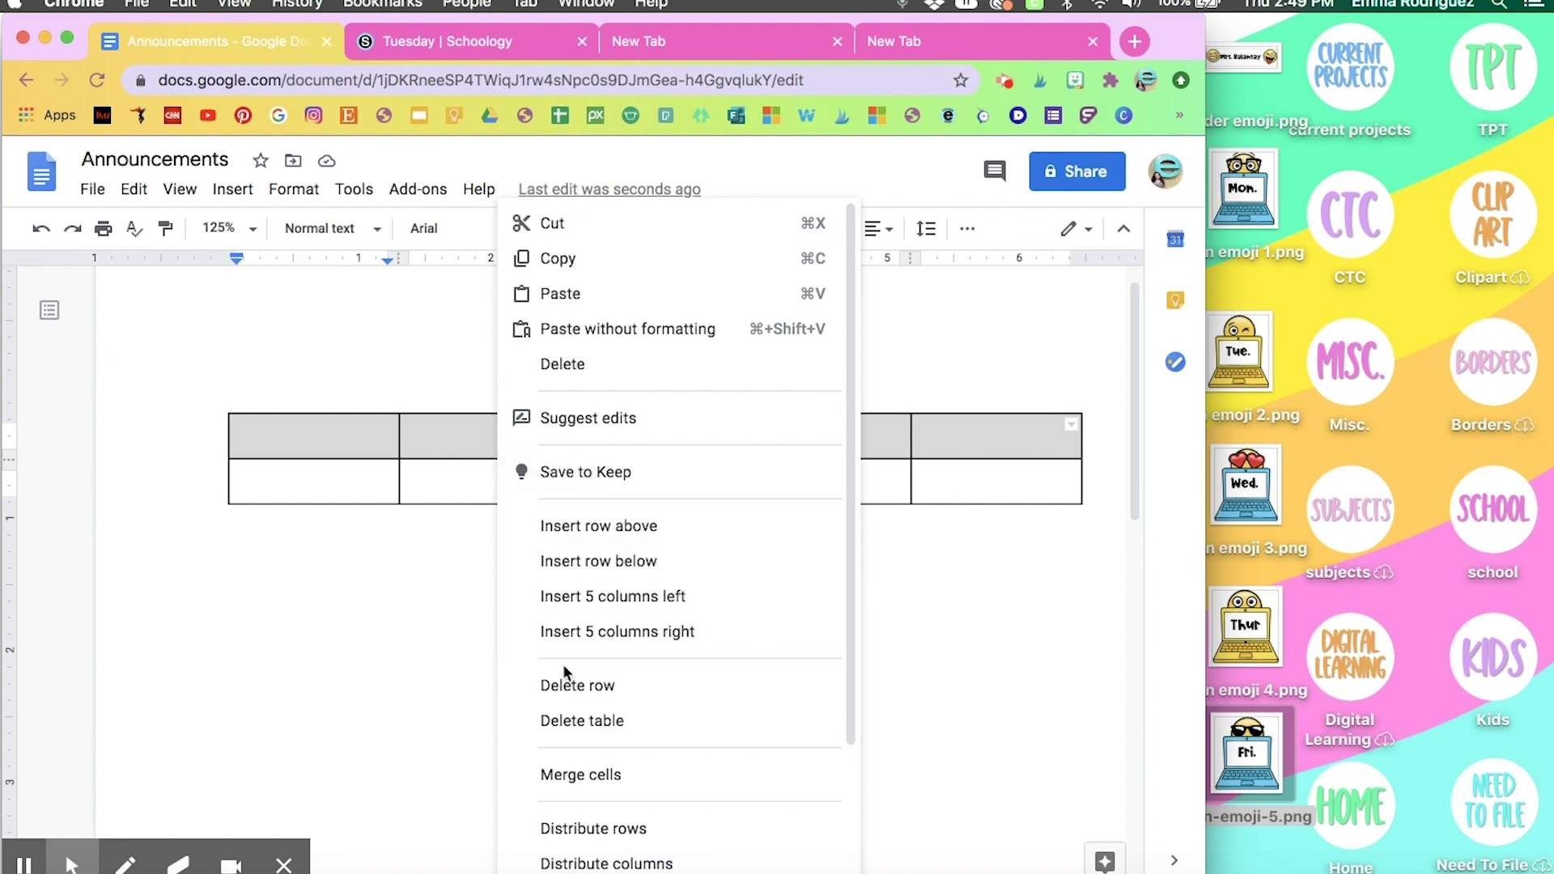
pyautogui.click(583, 772)
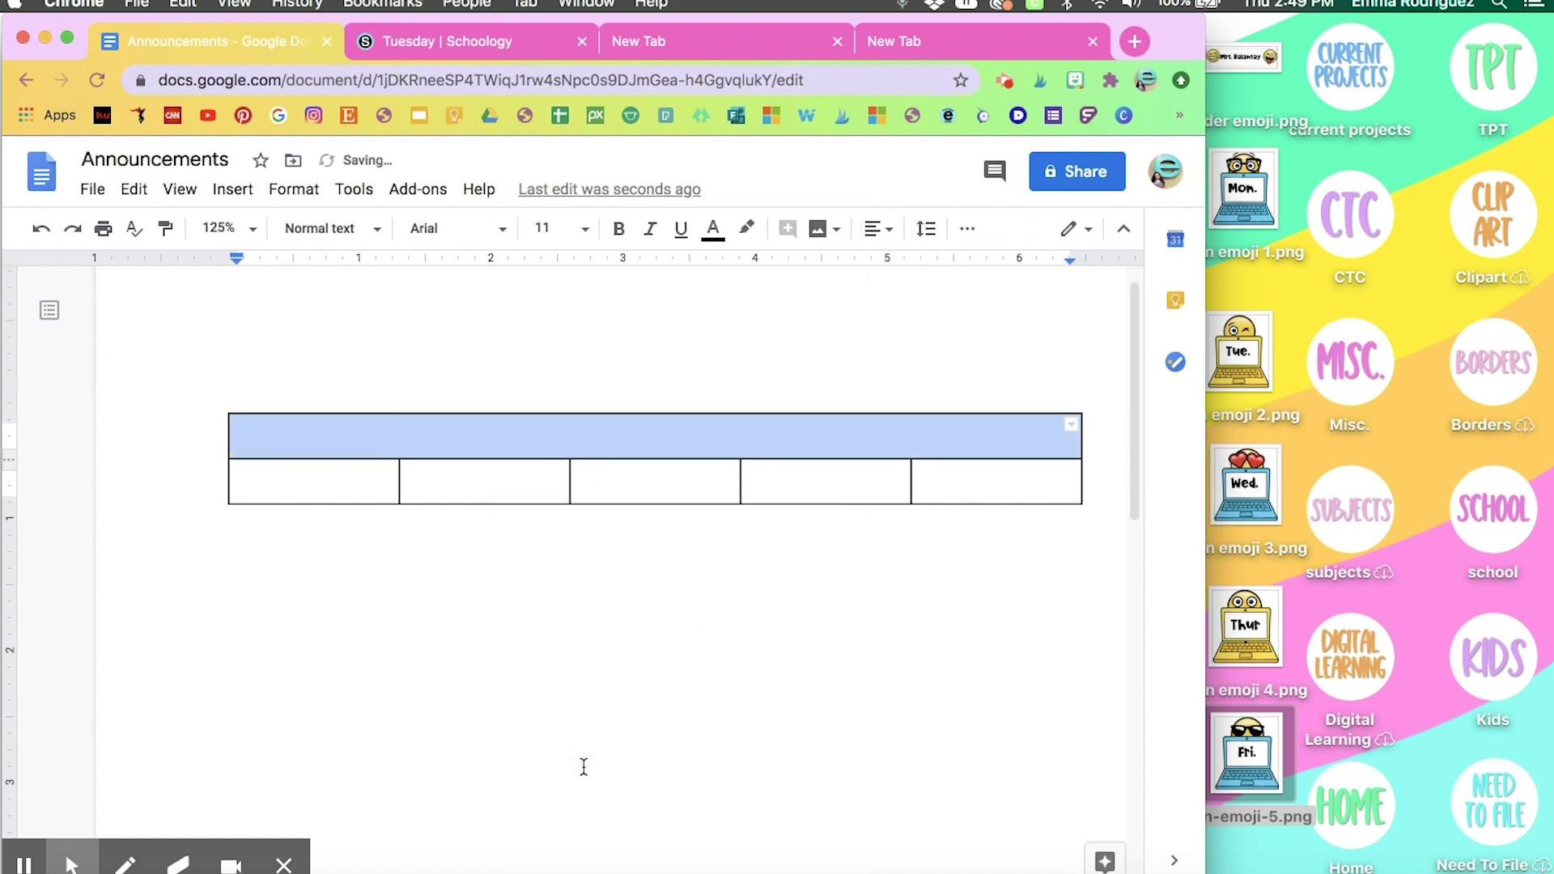
pyautogui.click(837, 630)
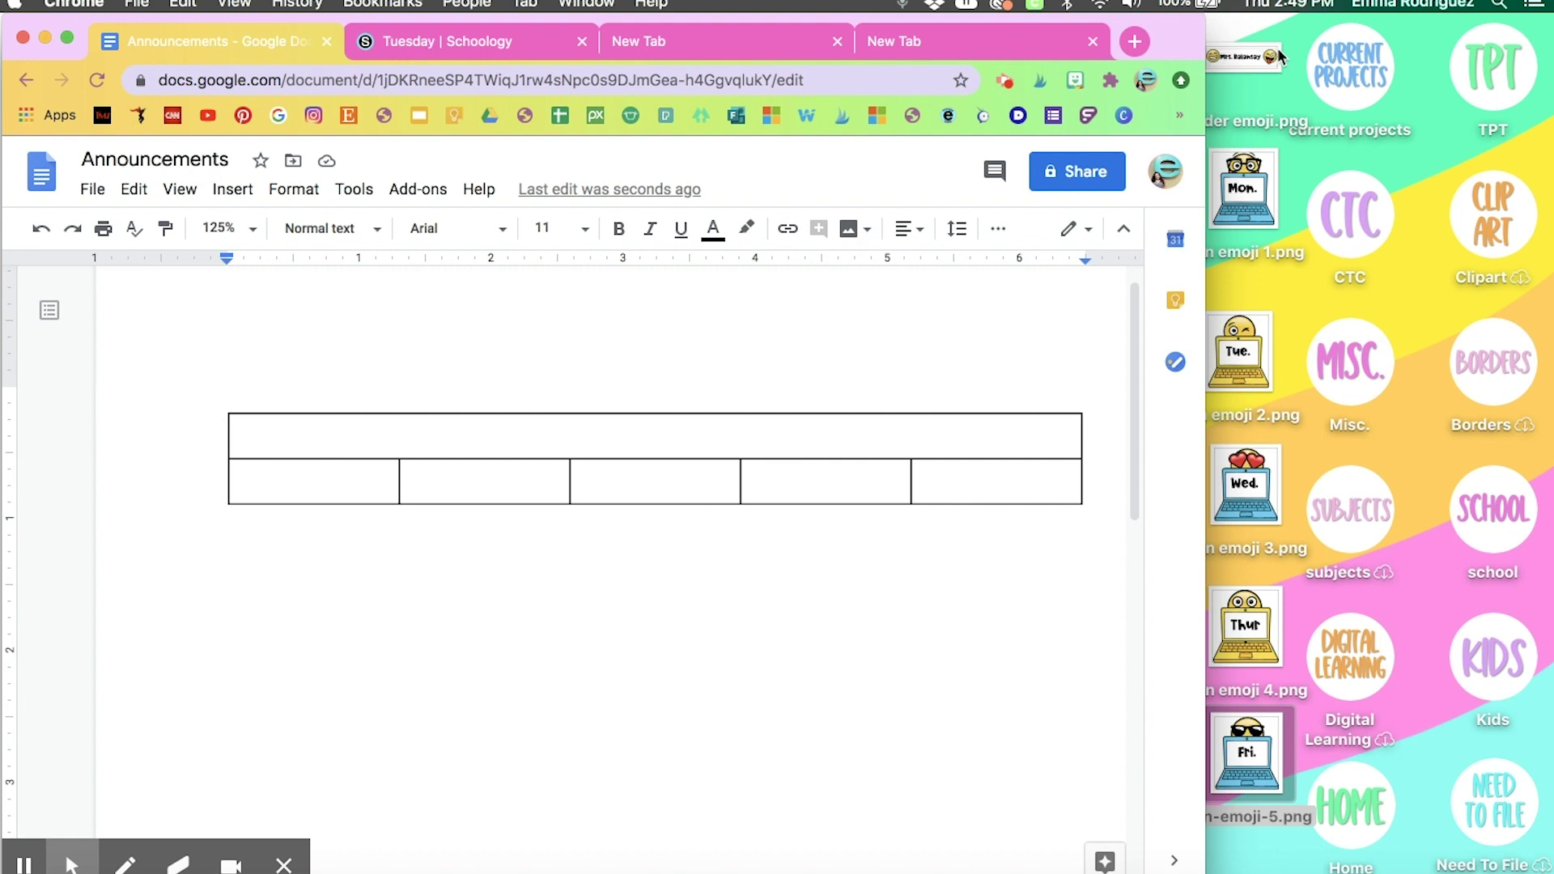
# Step: Drag the header emoji image into the top cell and the Mon.–Fri. laptop icons into the five cells below
pyautogui.moveTo(1242, 61); pyautogui.dragTo(760, 445)
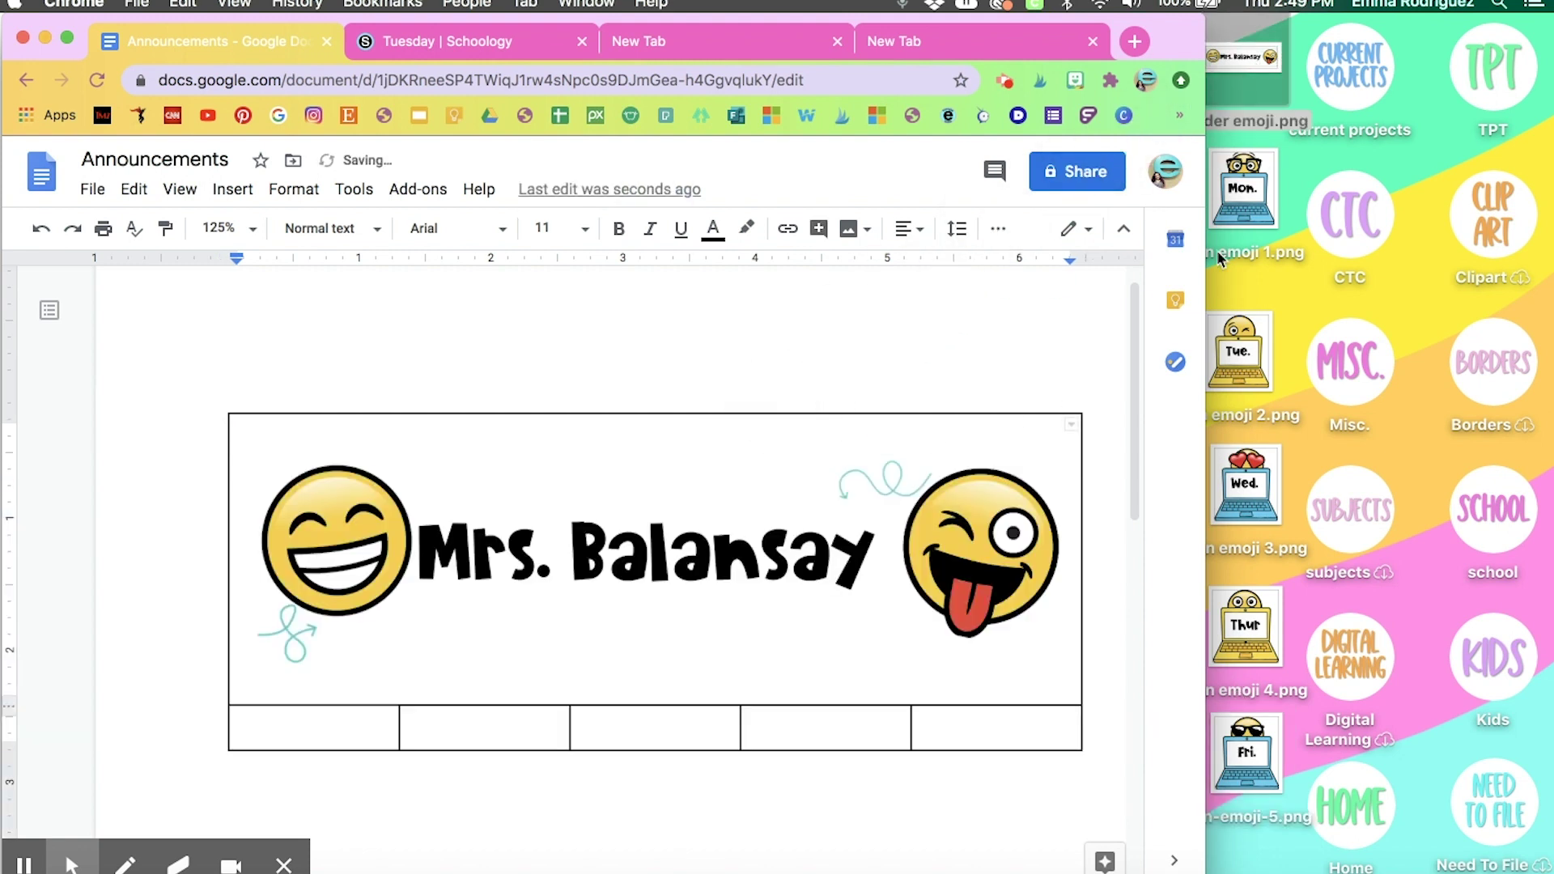
pyautogui.moveTo(1244, 191); pyautogui.dragTo(373, 739)
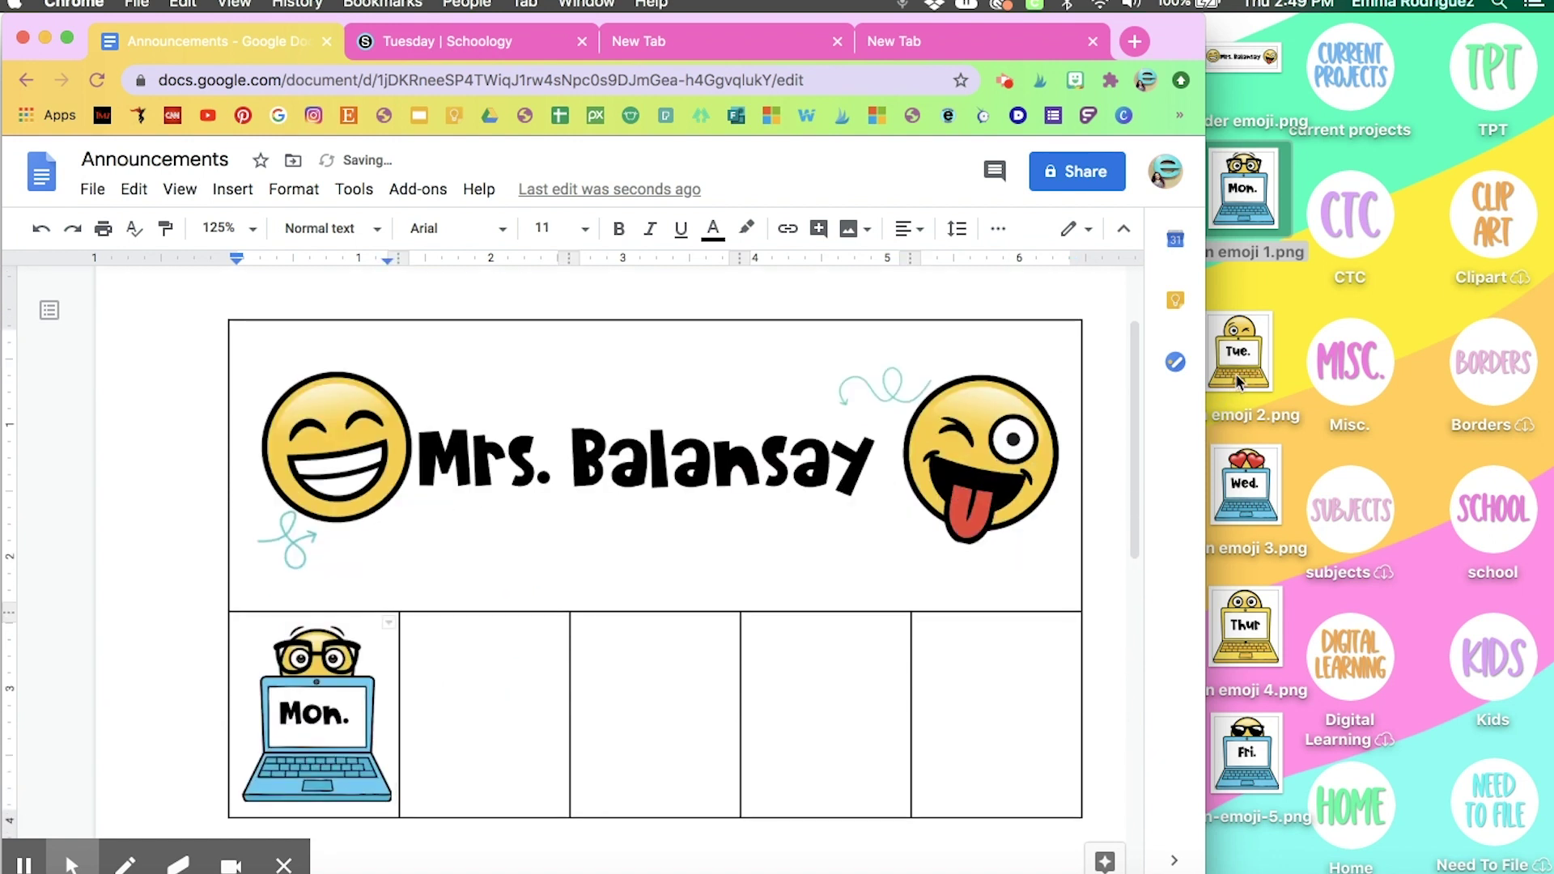
pyautogui.moveTo(1239, 356); pyautogui.dragTo(486, 764)
pyautogui.moveTo(1247, 486); pyautogui.dragTo(680, 769)
pyautogui.moveTo(1267, 633); pyautogui.dragTo(834, 704)
pyautogui.moveTo(1261, 755); pyautogui.dragTo(1012, 712)
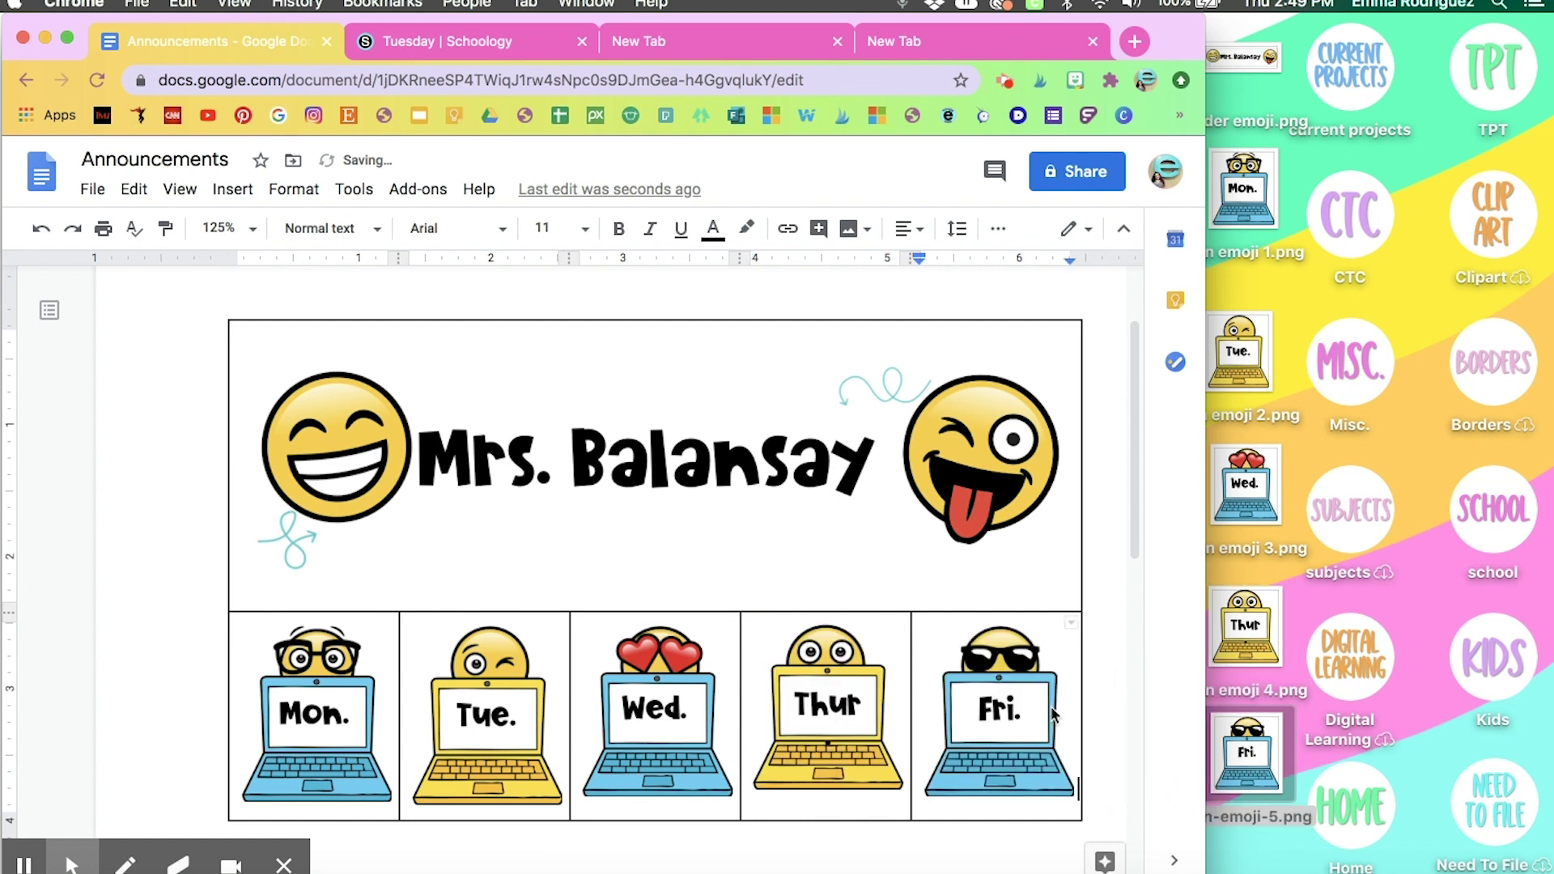
# Step: Open the Monday folder in the Schoology course materials and copy its web address
pyautogui.click(66, 38)
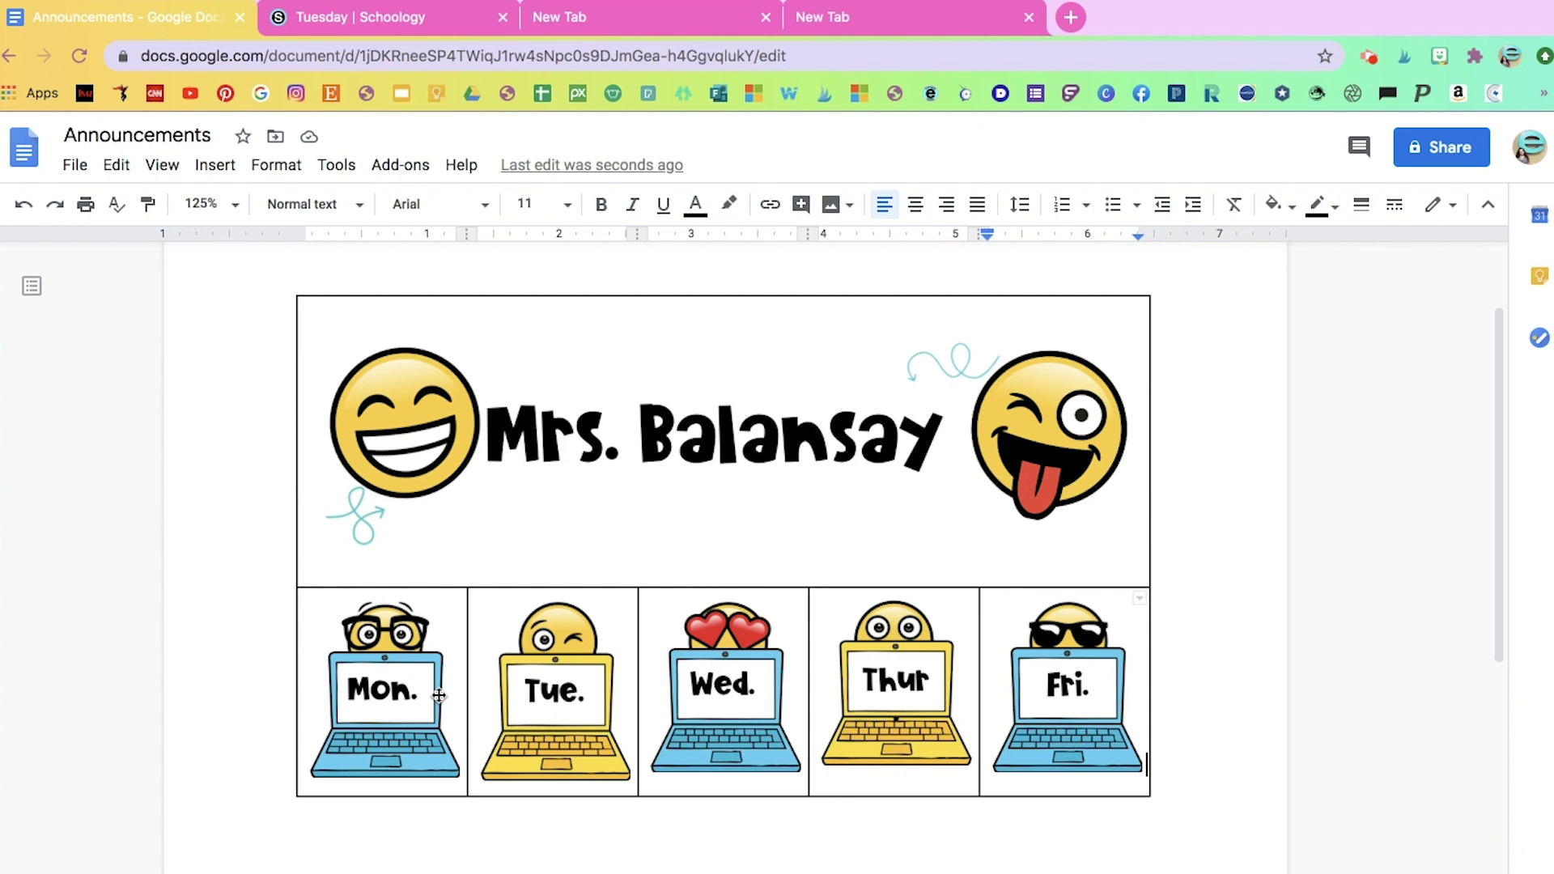
pyautogui.click(386, 13)
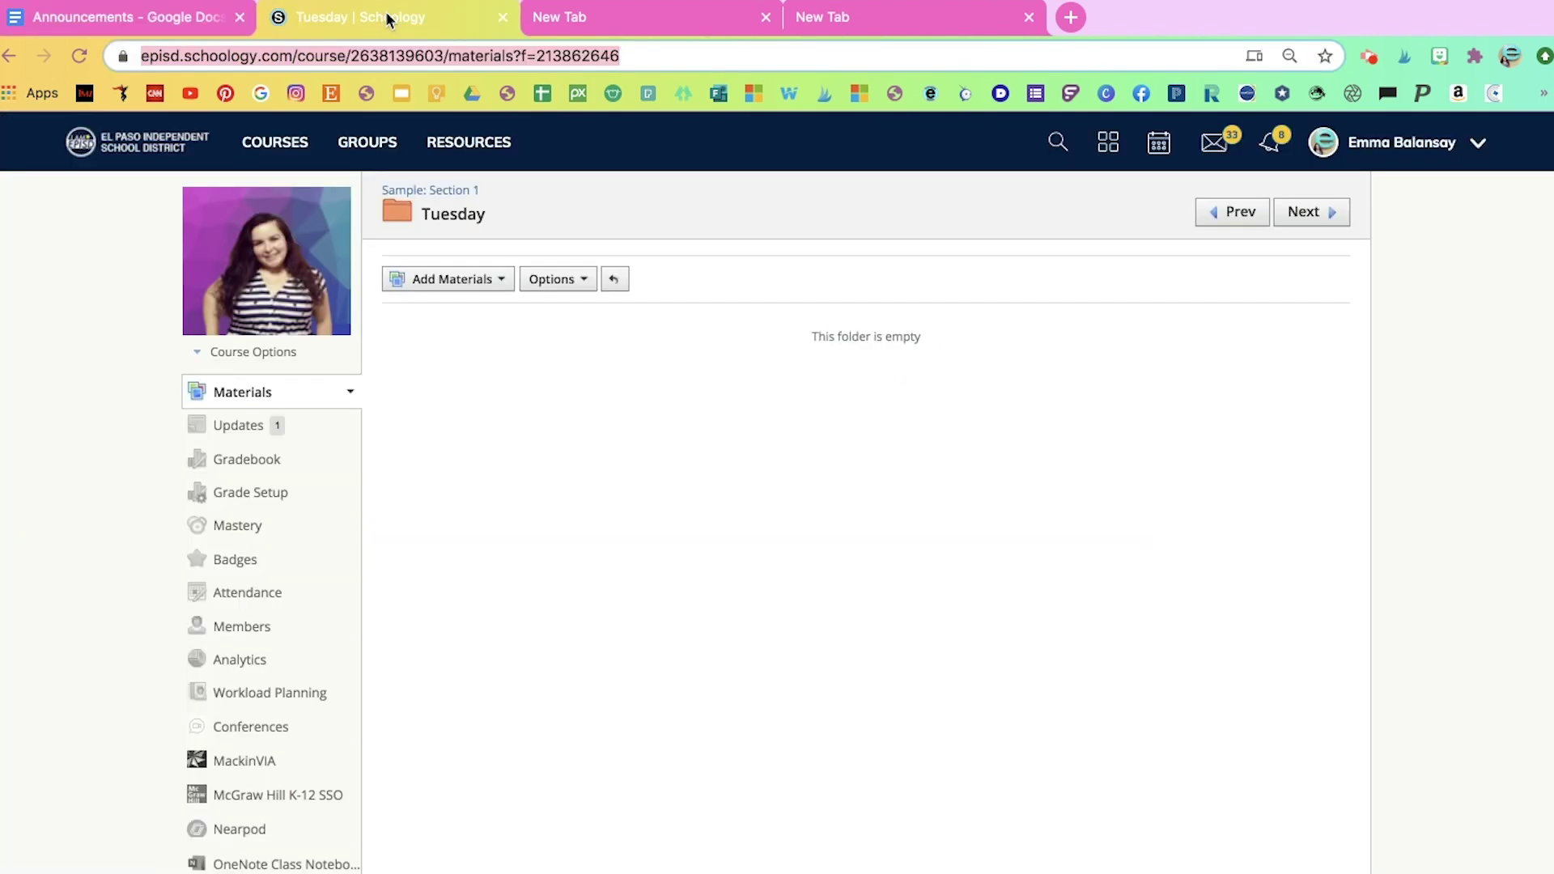
pyautogui.click(250, 393)
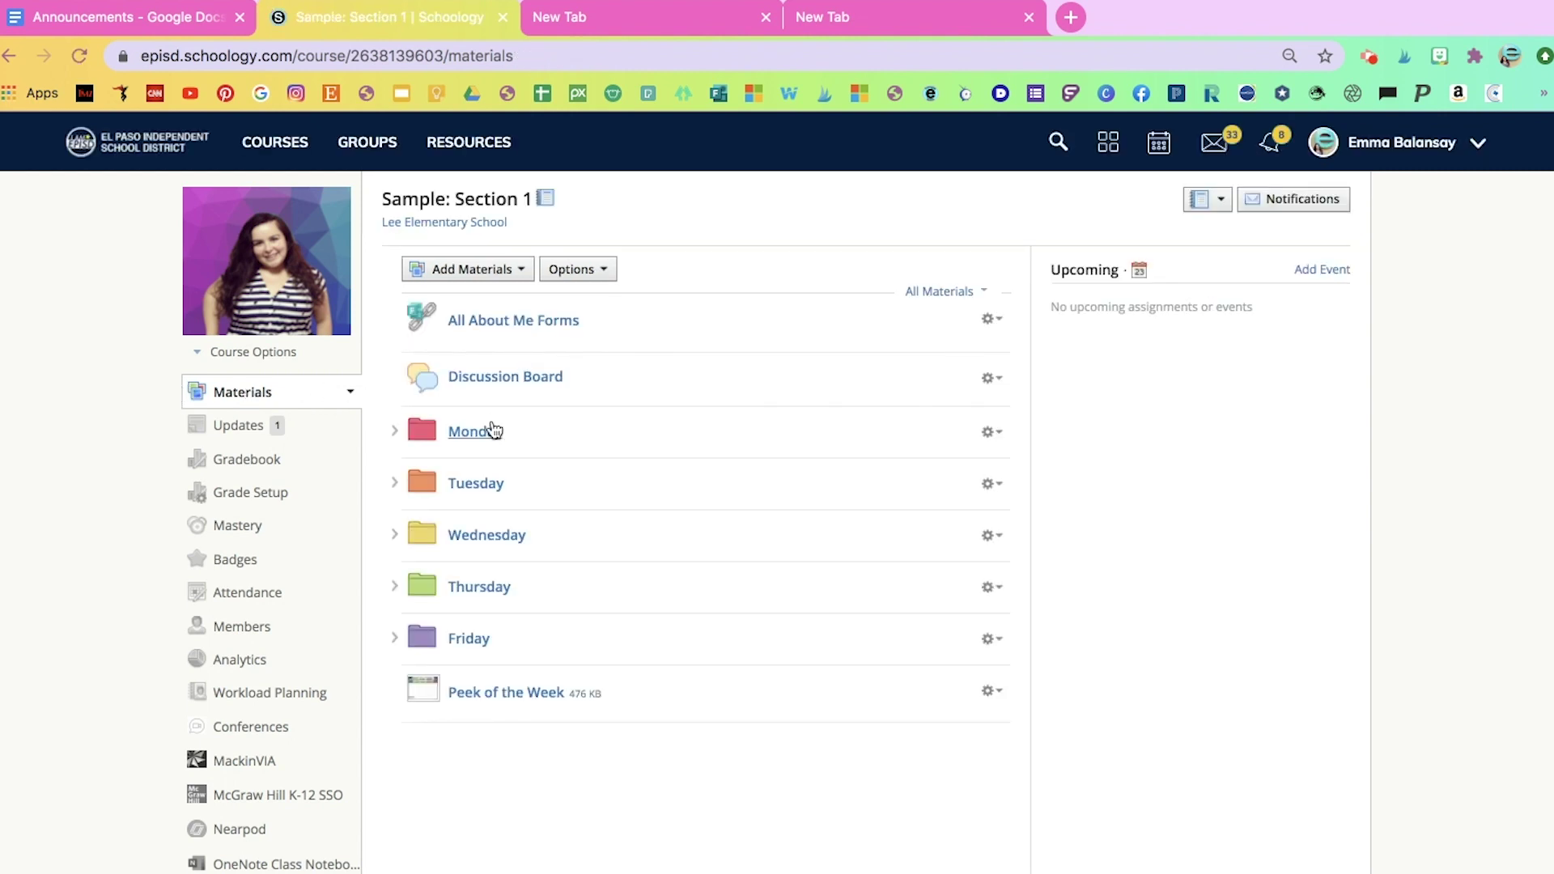
pyautogui.click(477, 432)
pyautogui.click(596, 58)
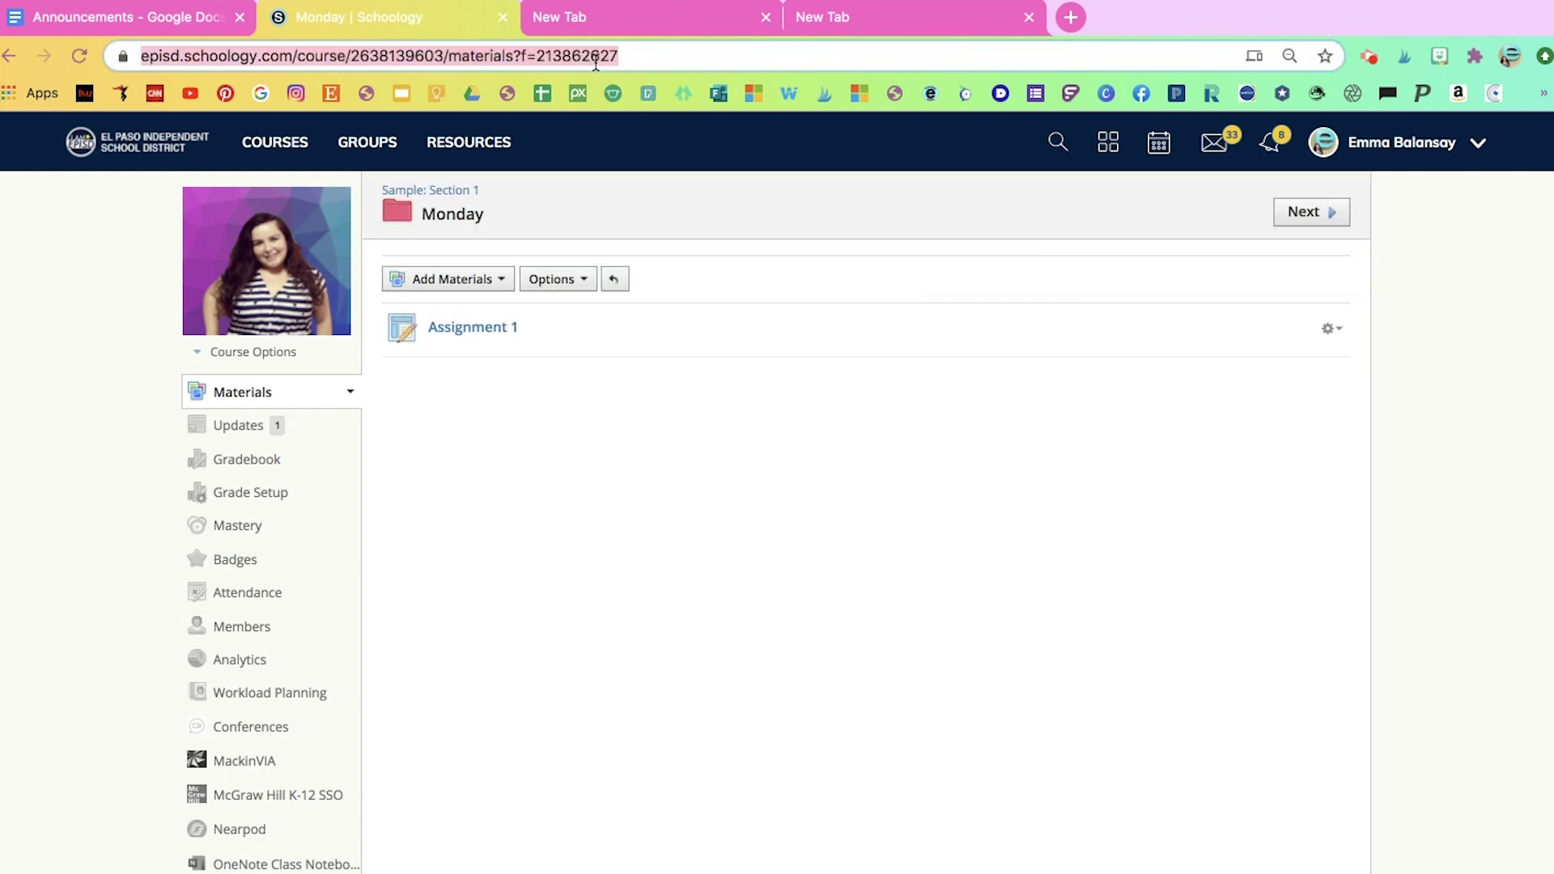
# Step: Link the Mon. laptop image to the pasted Monday folder address
pyautogui.click(164, 15)
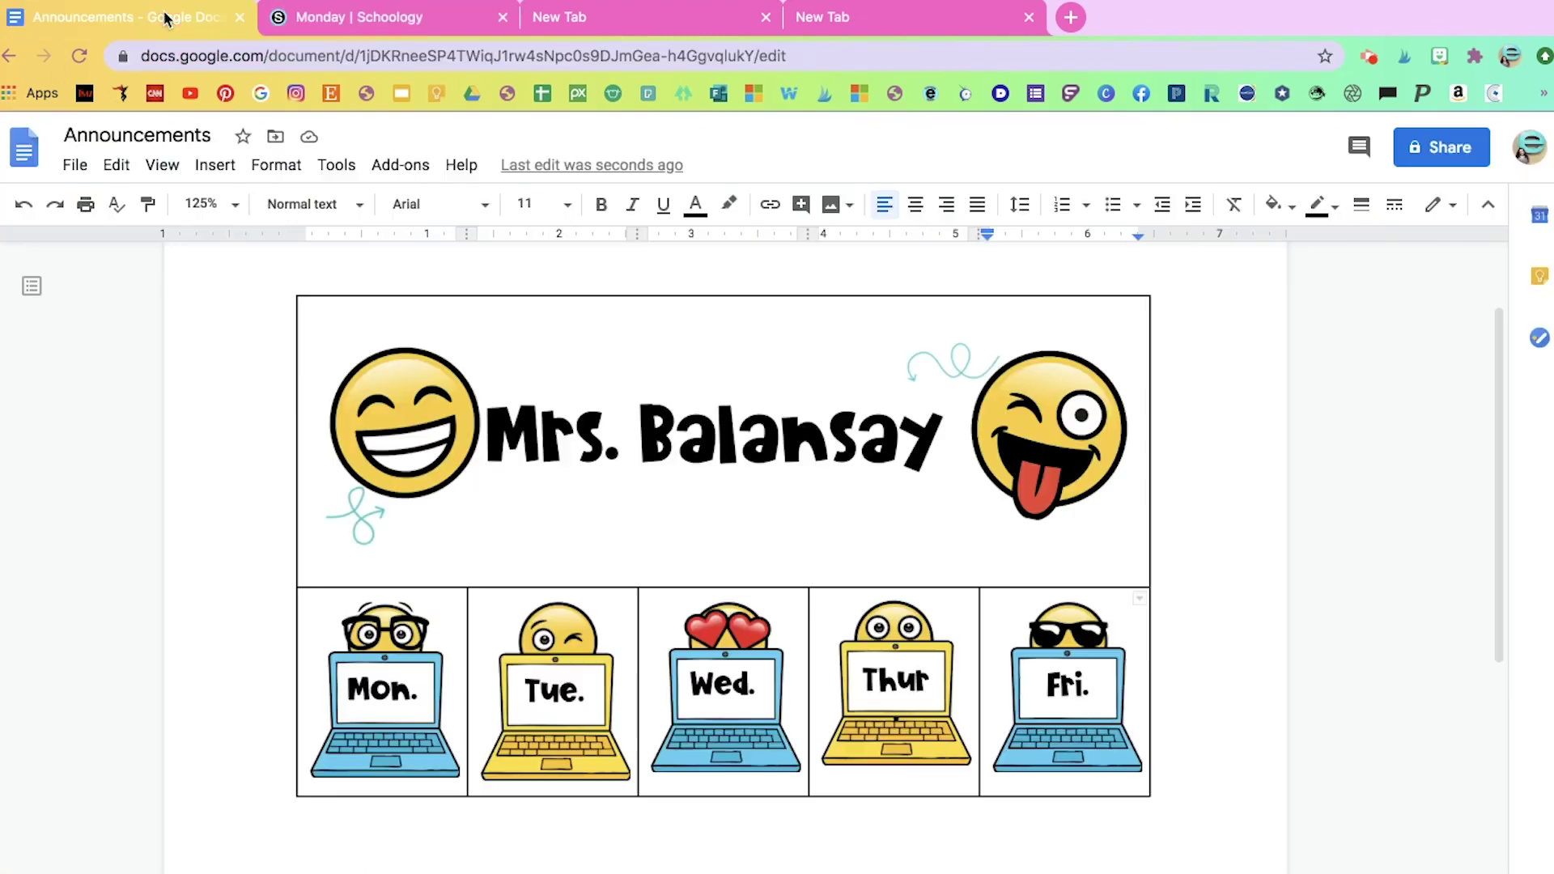
pyautogui.click(383, 694)
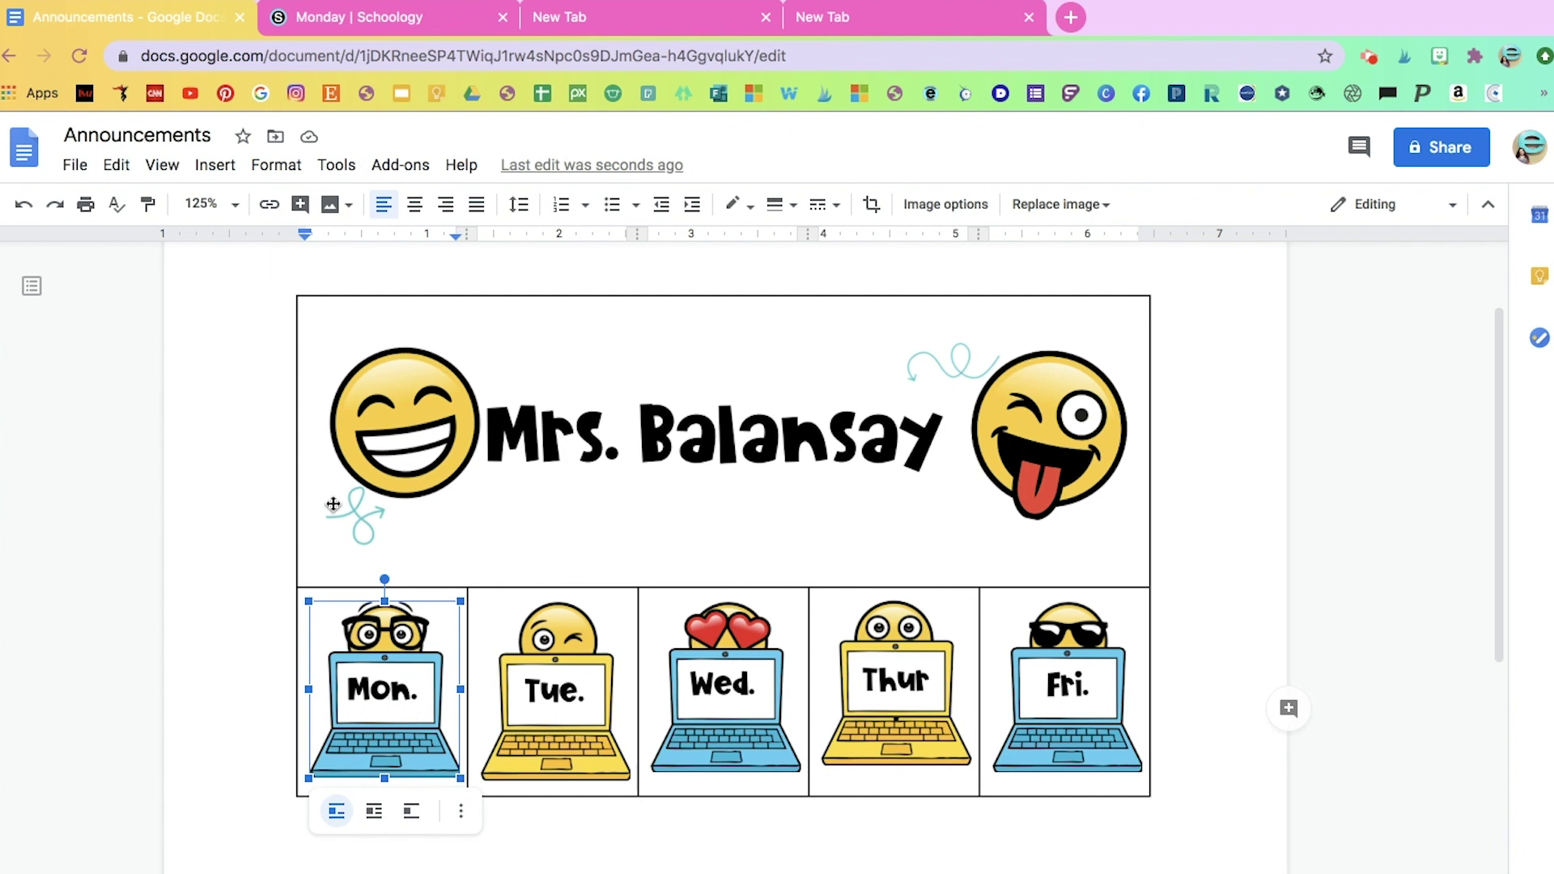
pyautogui.click(212, 168)
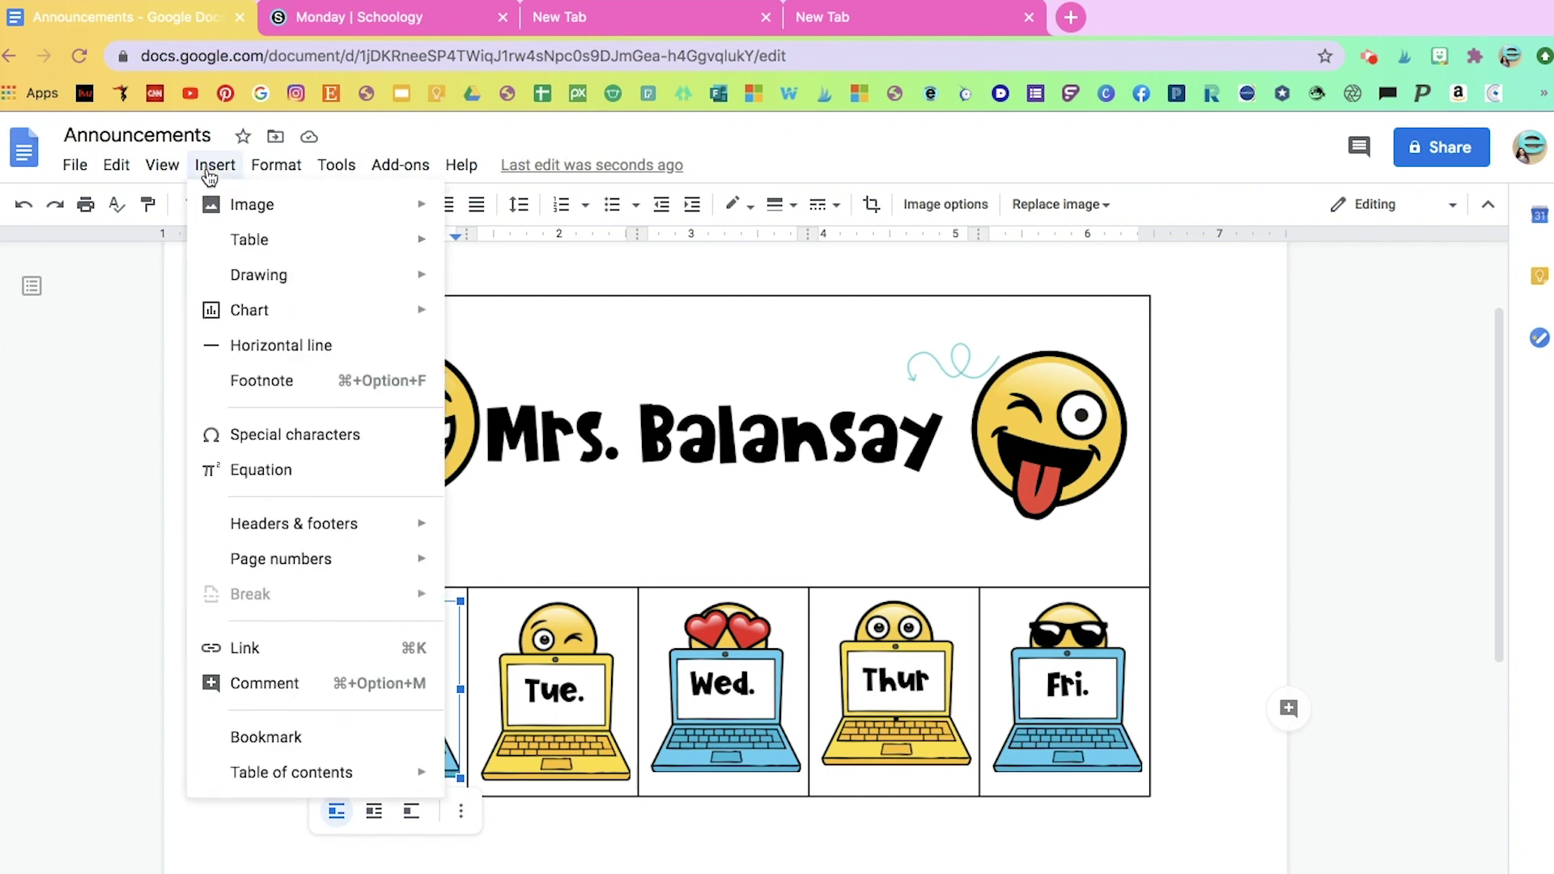
pyautogui.click(293, 645)
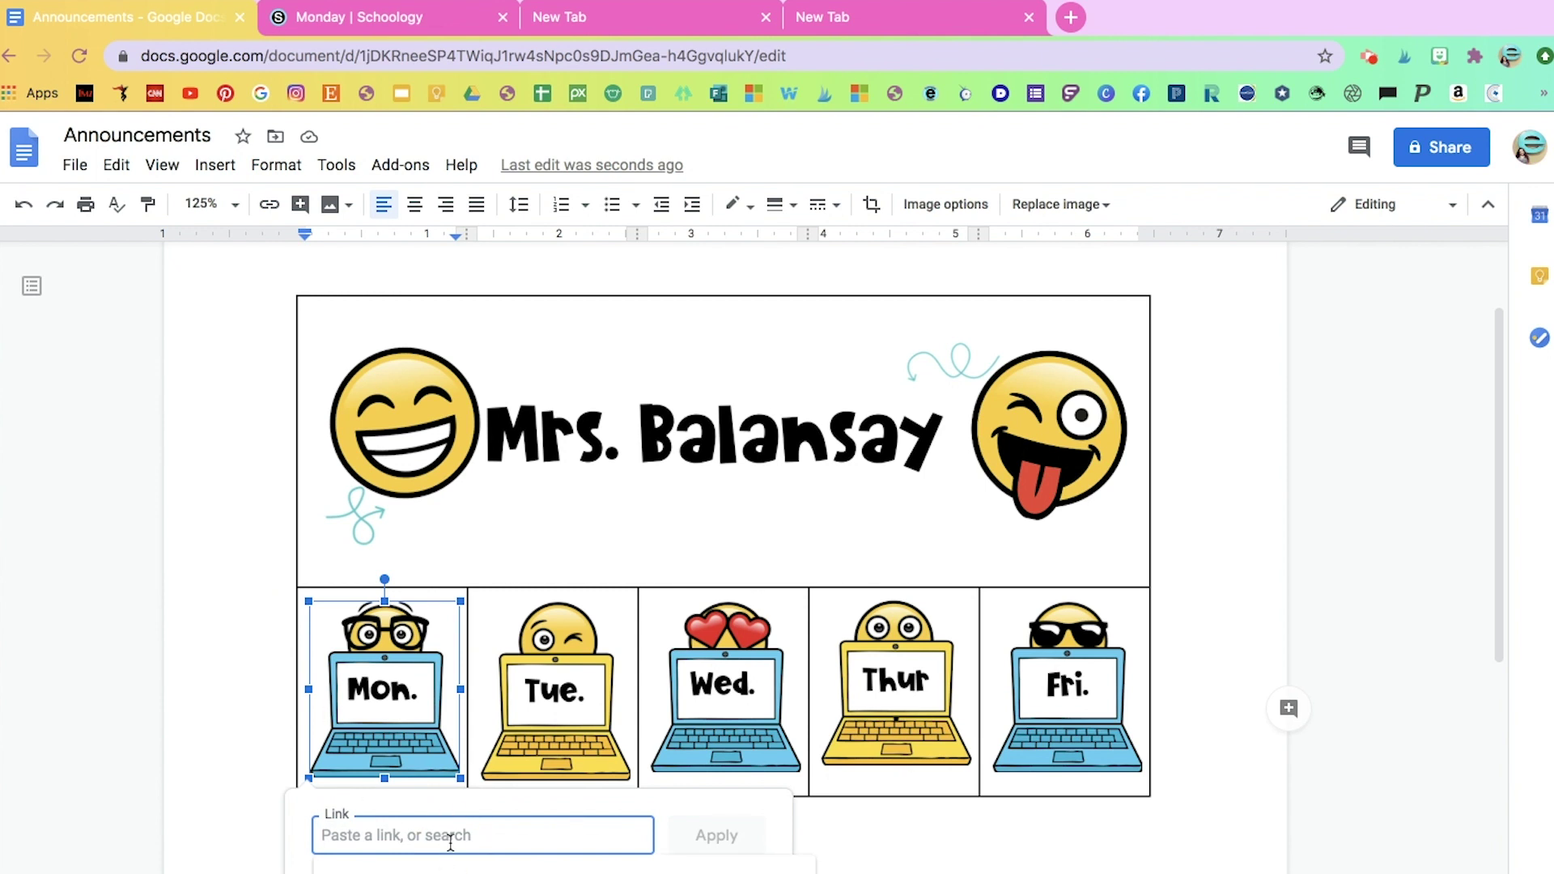
pyautogui.hotkey('ctrl', 'v')
pyautogui.click(716, 835)
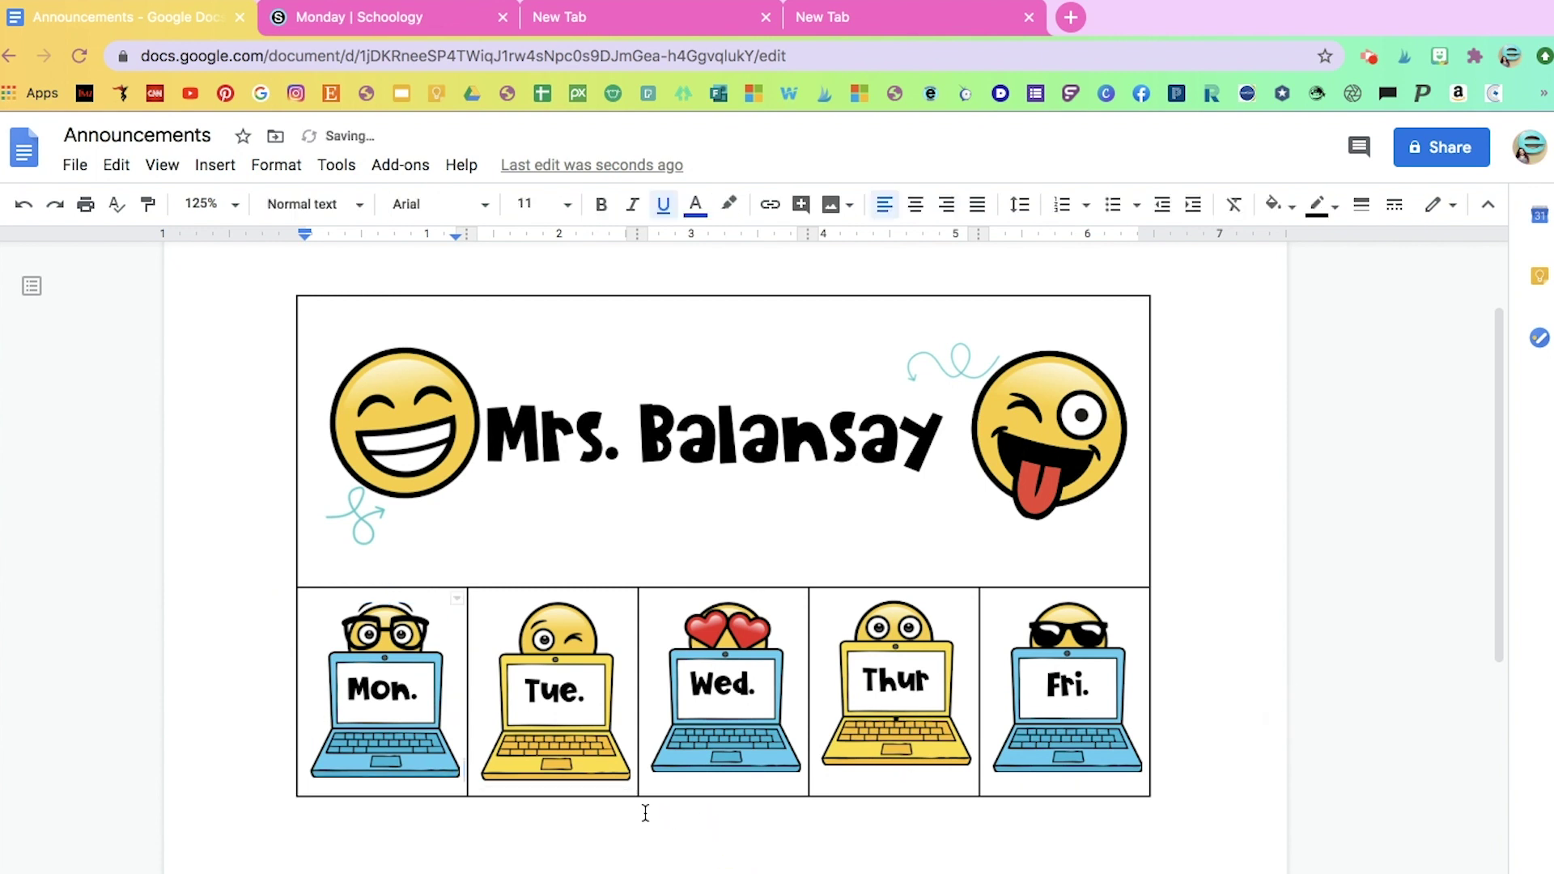
pyautogui.click(481, 6)
# Step: Open the Tuesday folder in Schoology and copy its web address
pyautogui.click(9, 57)
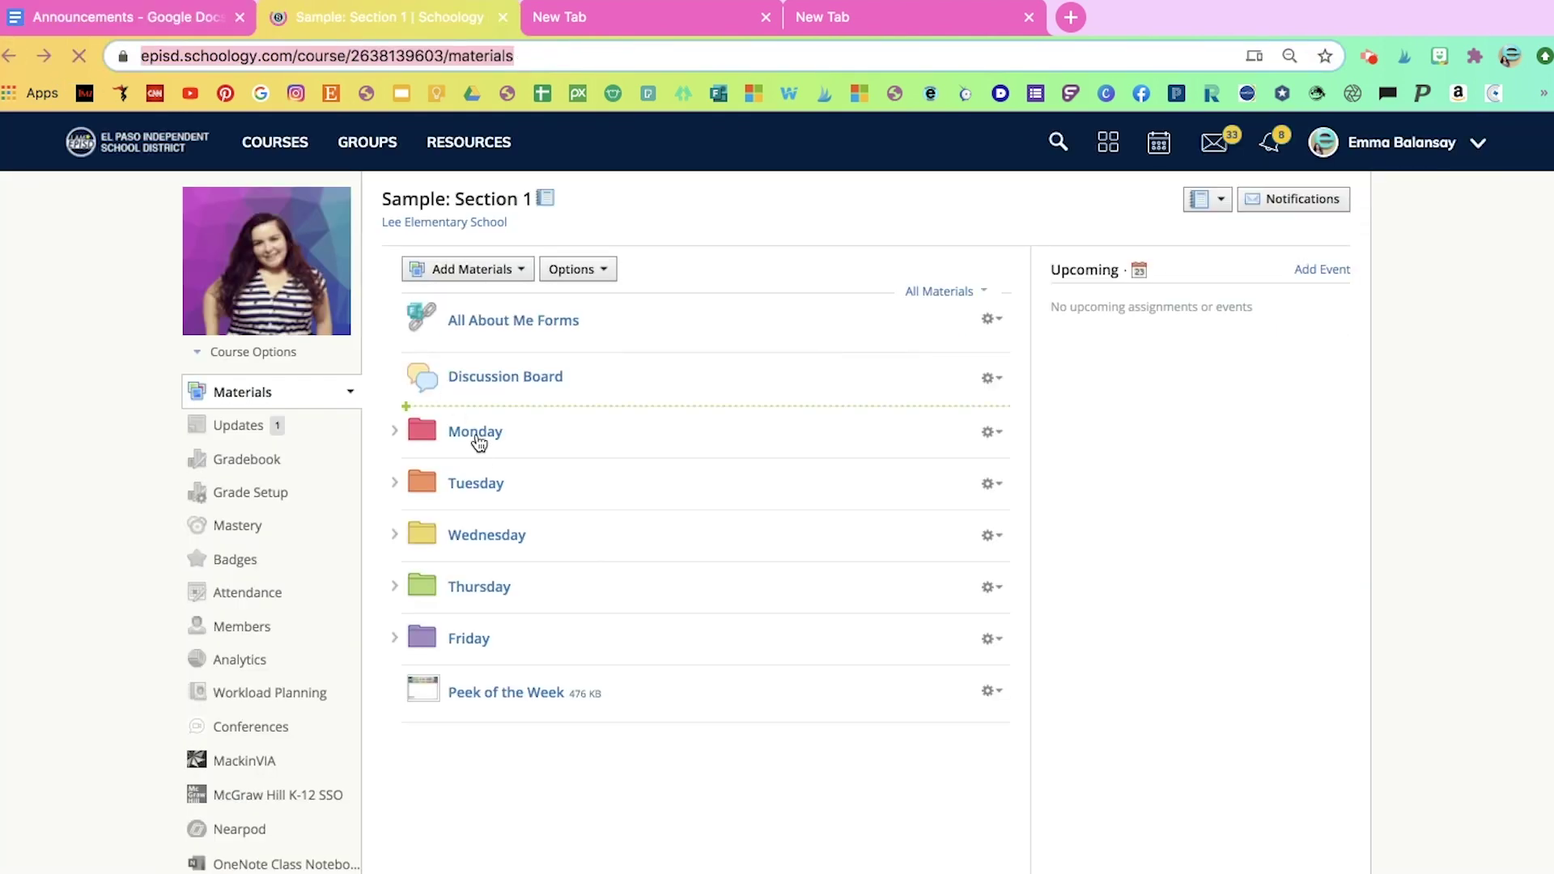
pyautogui.click(479, 484)
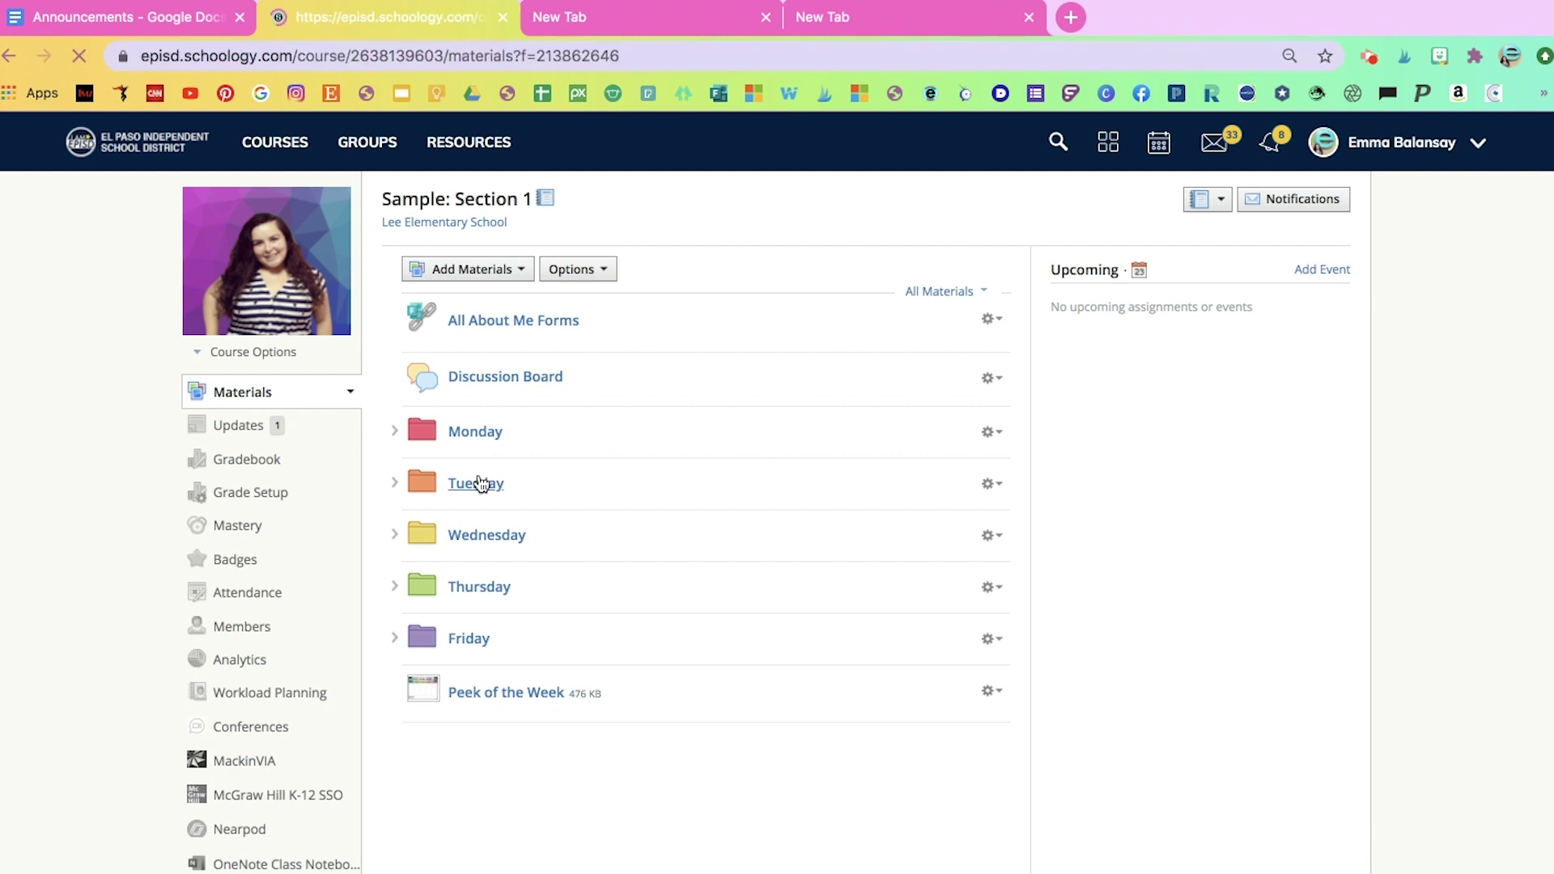
pyautogui.click(594, 56)
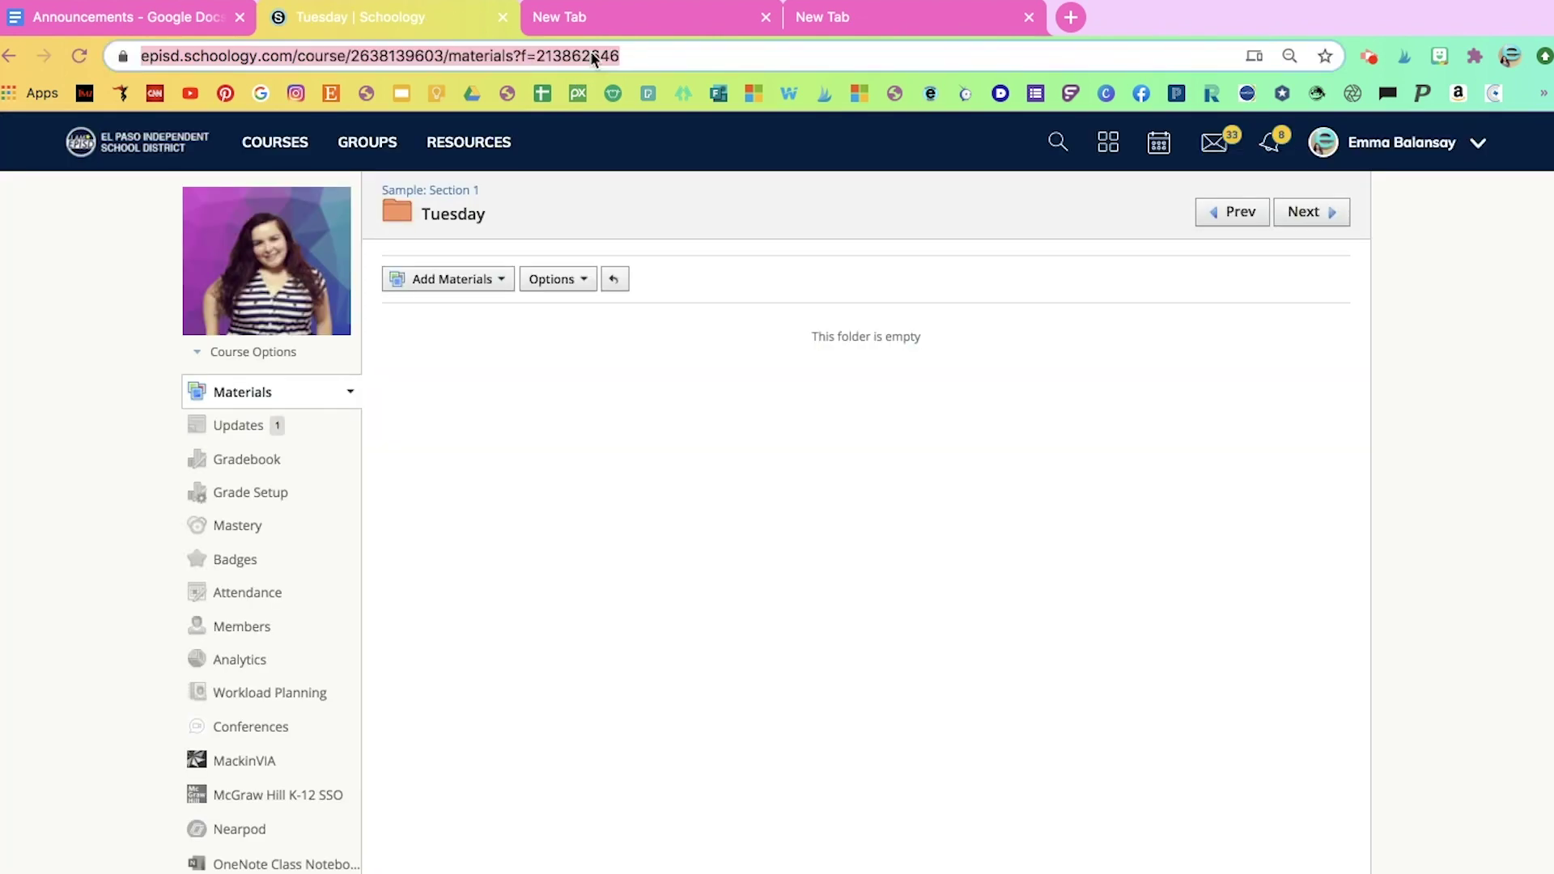
# Step: Link the Tue. laptop image to the pasted Tuesday folder address
pyautogui.click(160, 17)
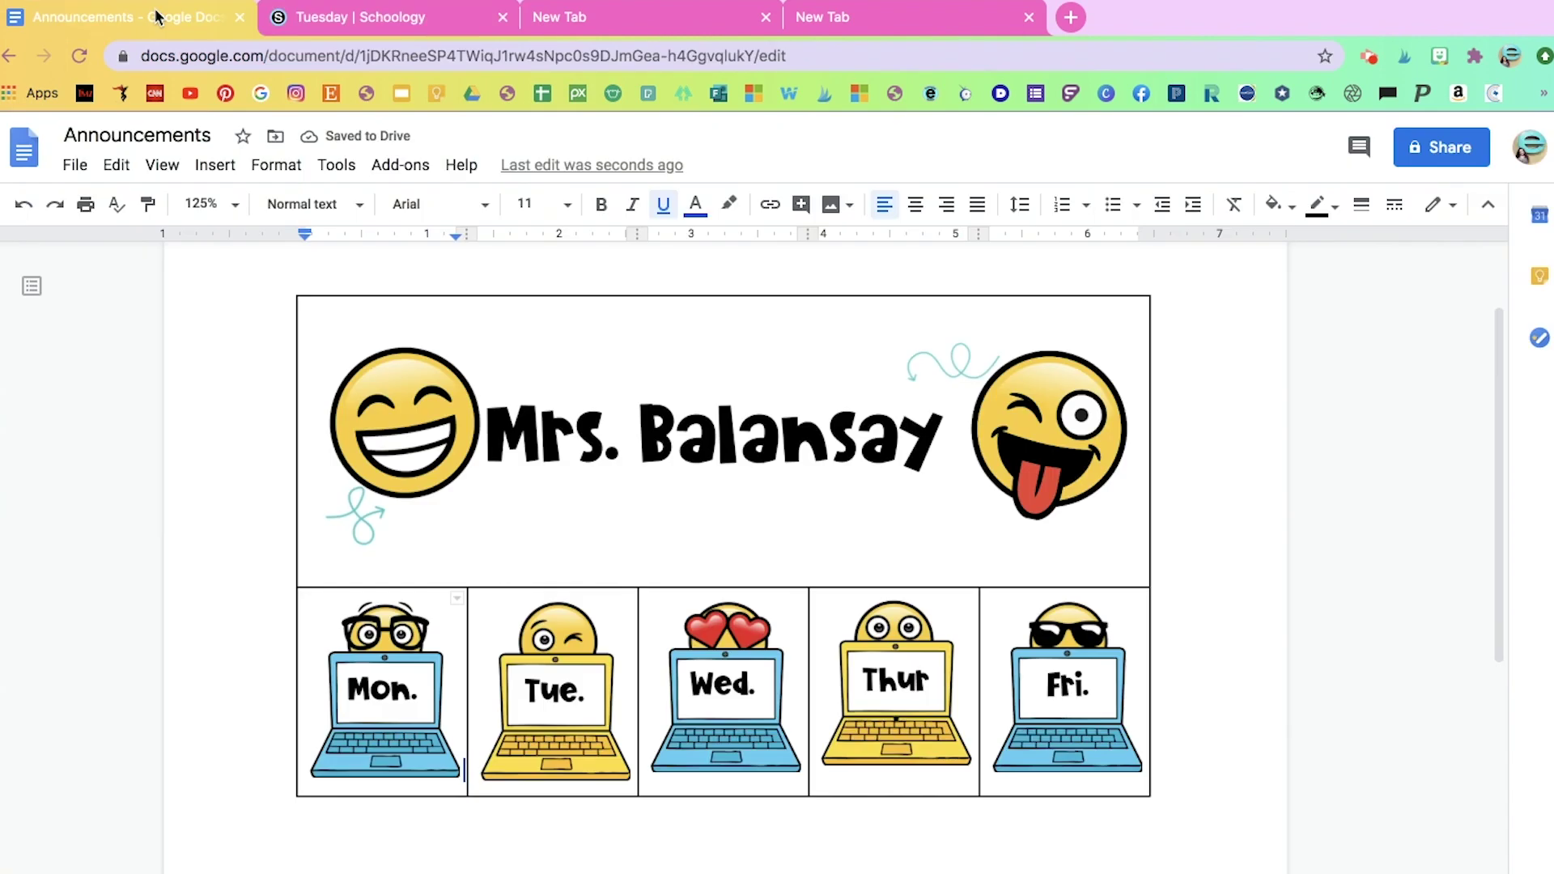
pyautogui.click(558, 694)
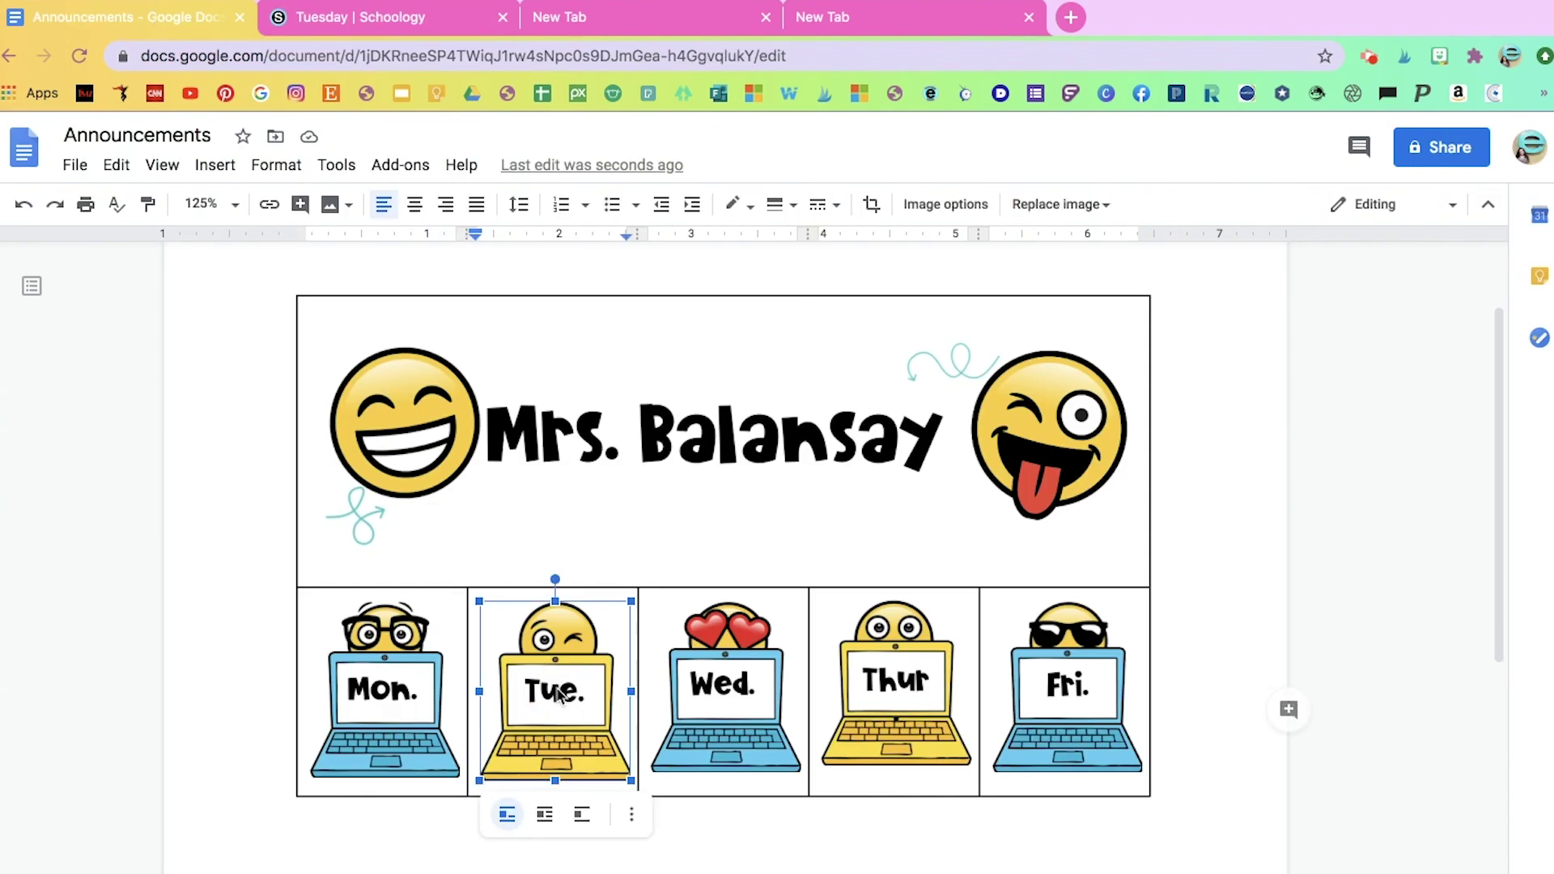
pyautogui.click(215, 165)
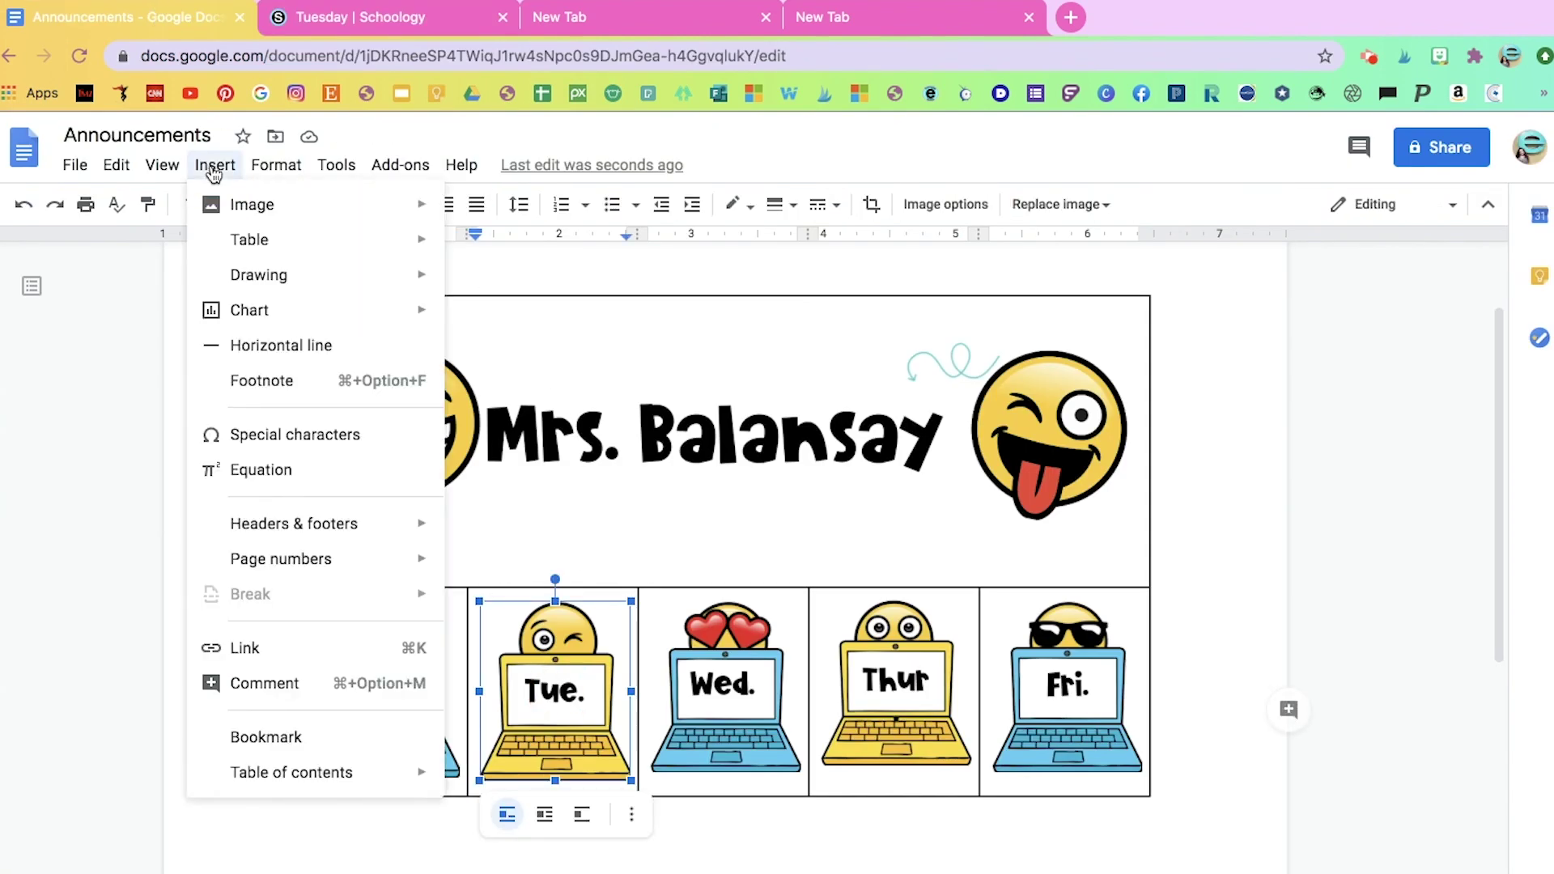
pyautogui.click(281, 645)
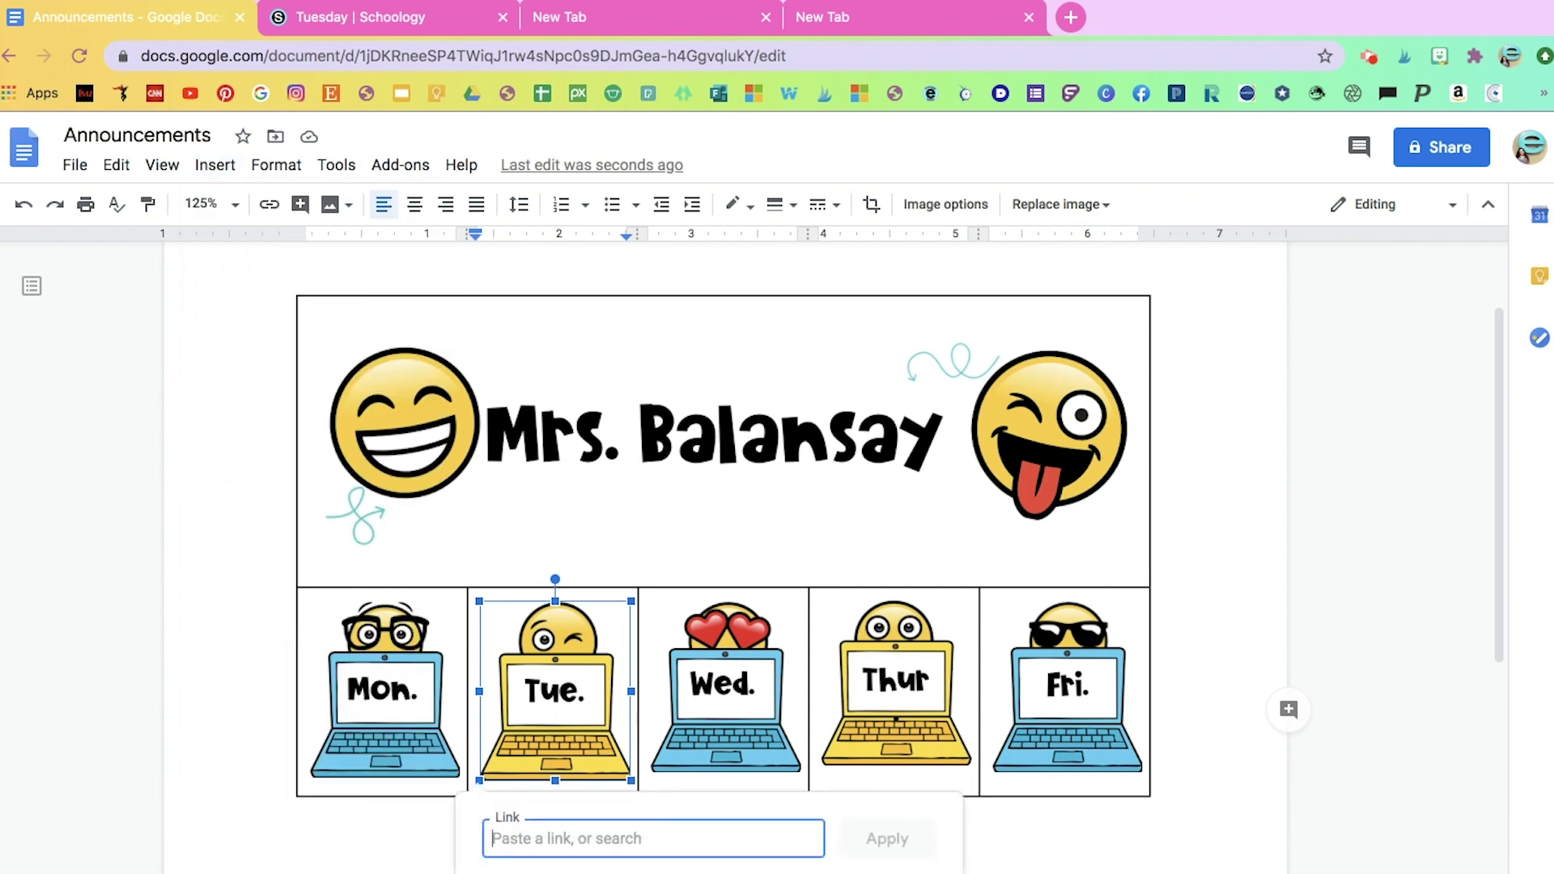
pyautogui.hotkey('ctrl', 'v')
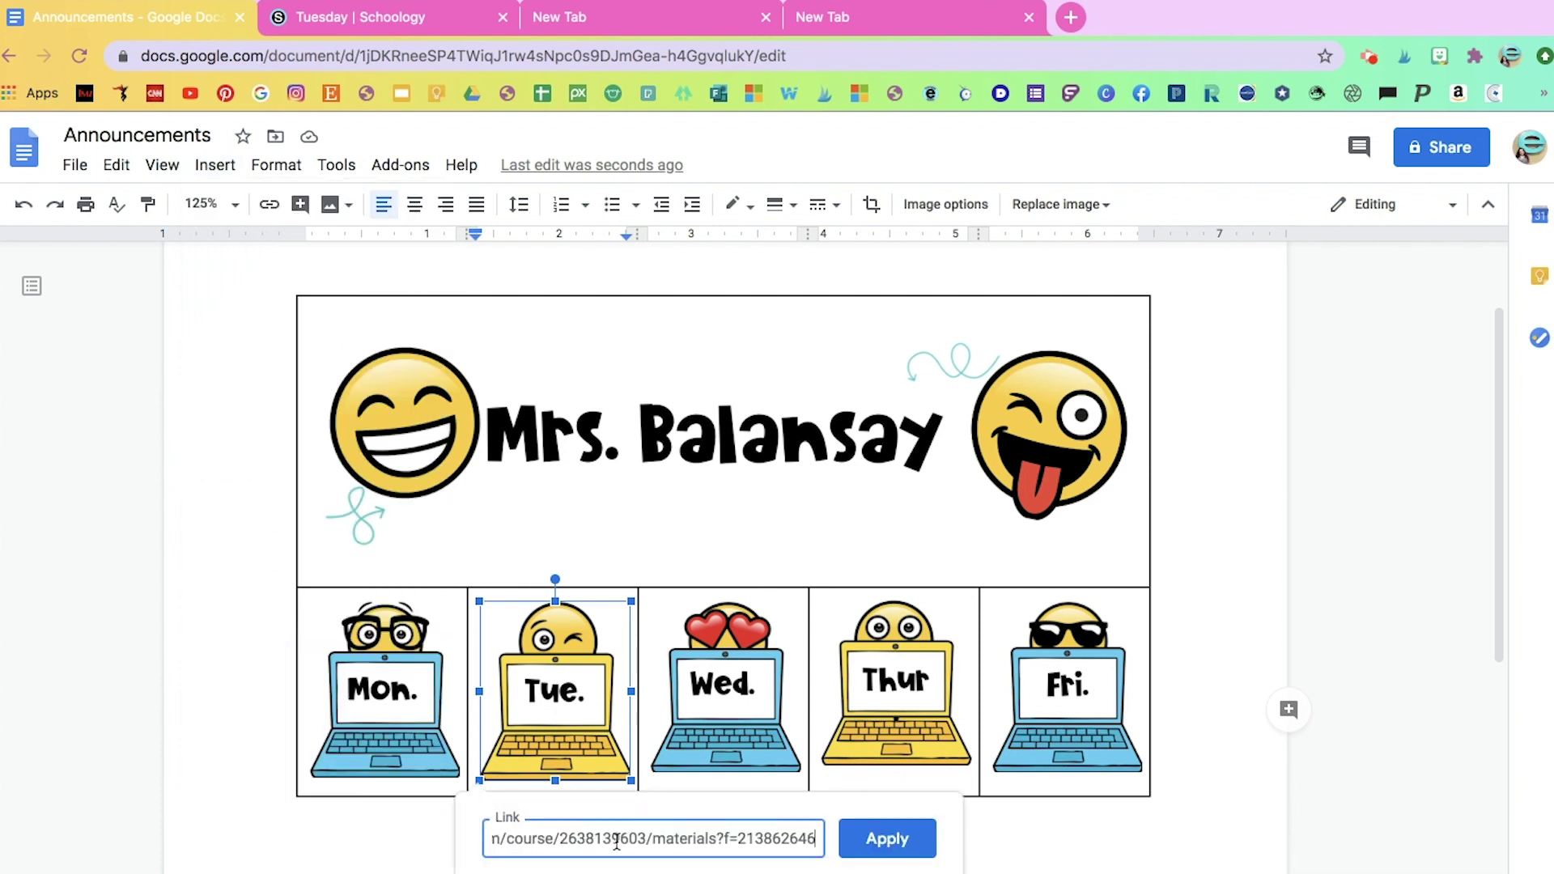
pyautogui.click(894, 842)
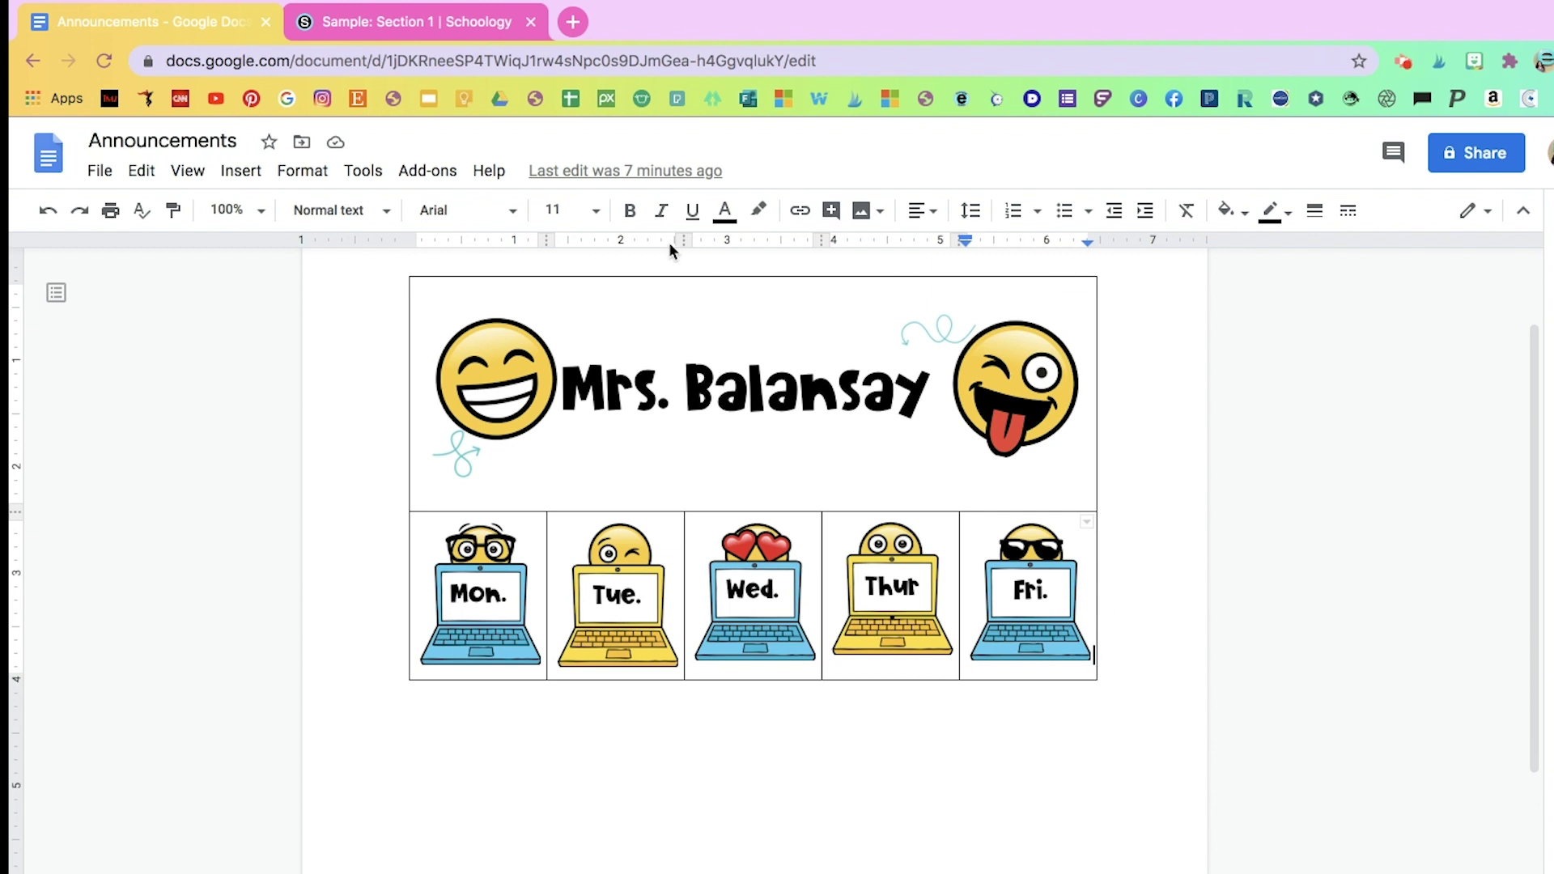
# Step: Set the banner table's border colour to white in Table properties
pyautogui.click(763, 277)
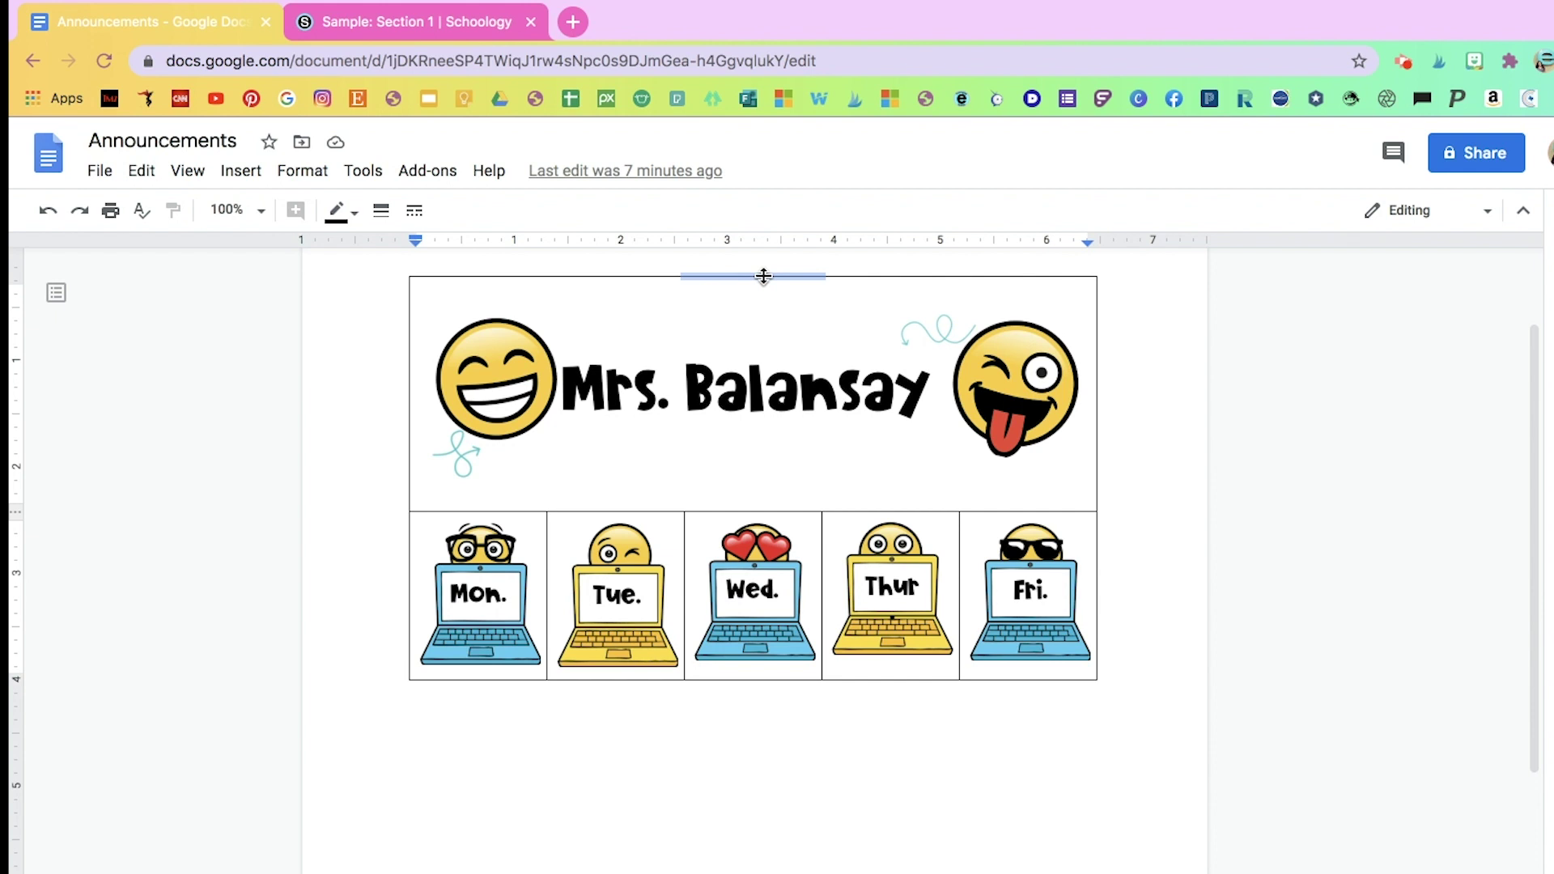
pyautogui.rightClick(764, 276)
pyautogui.click(704, 268)
pyautogui.rightClick(737, 280)
pyautogui.scroll(-3, 780, 688)
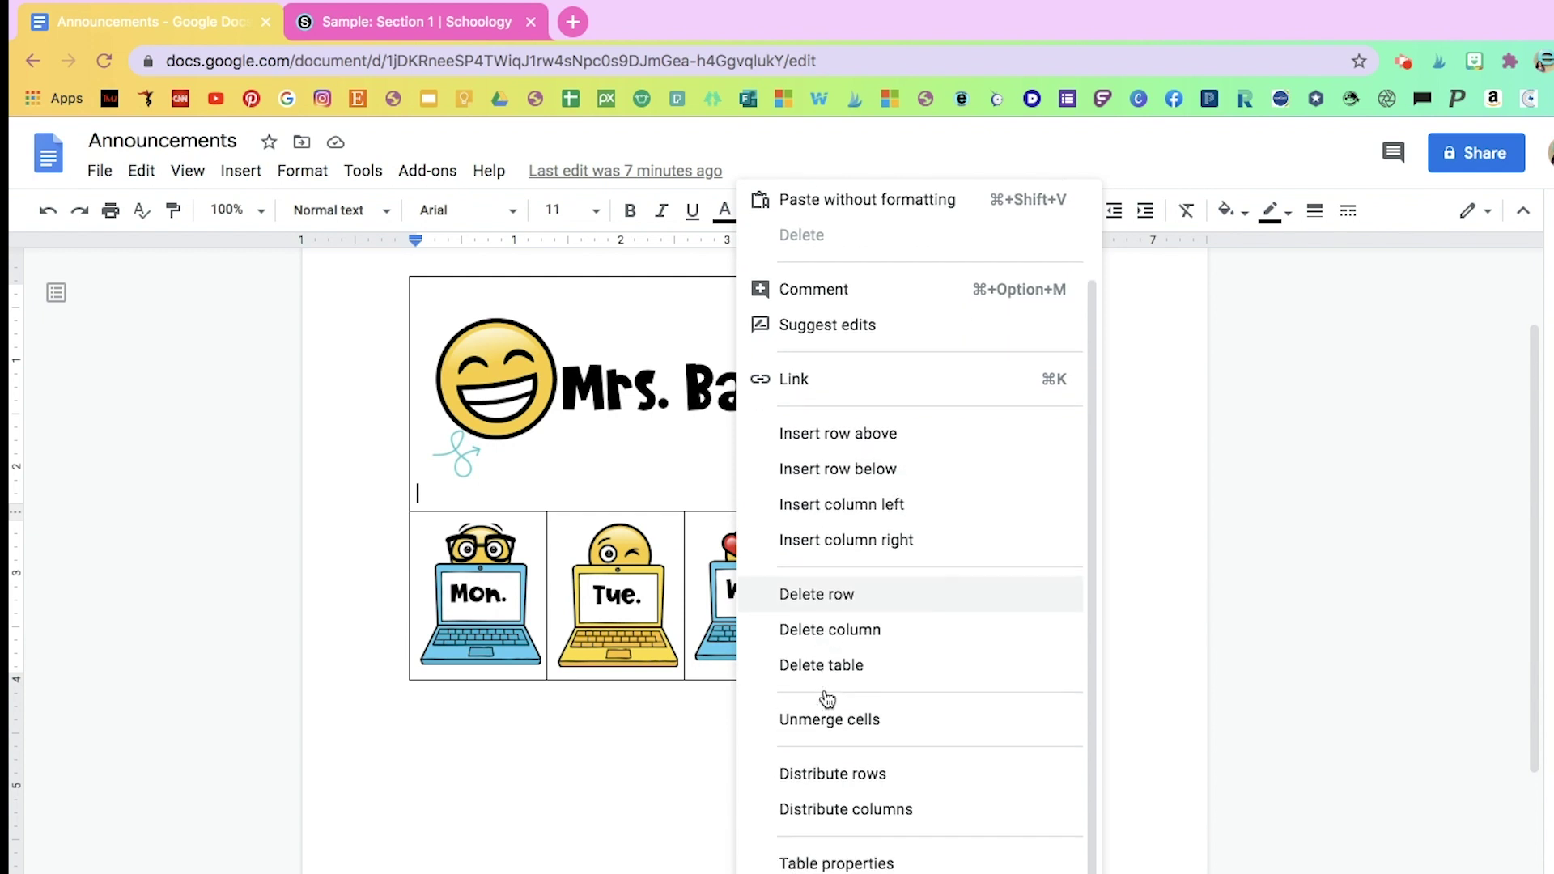
pyautogui.click(842, 840)
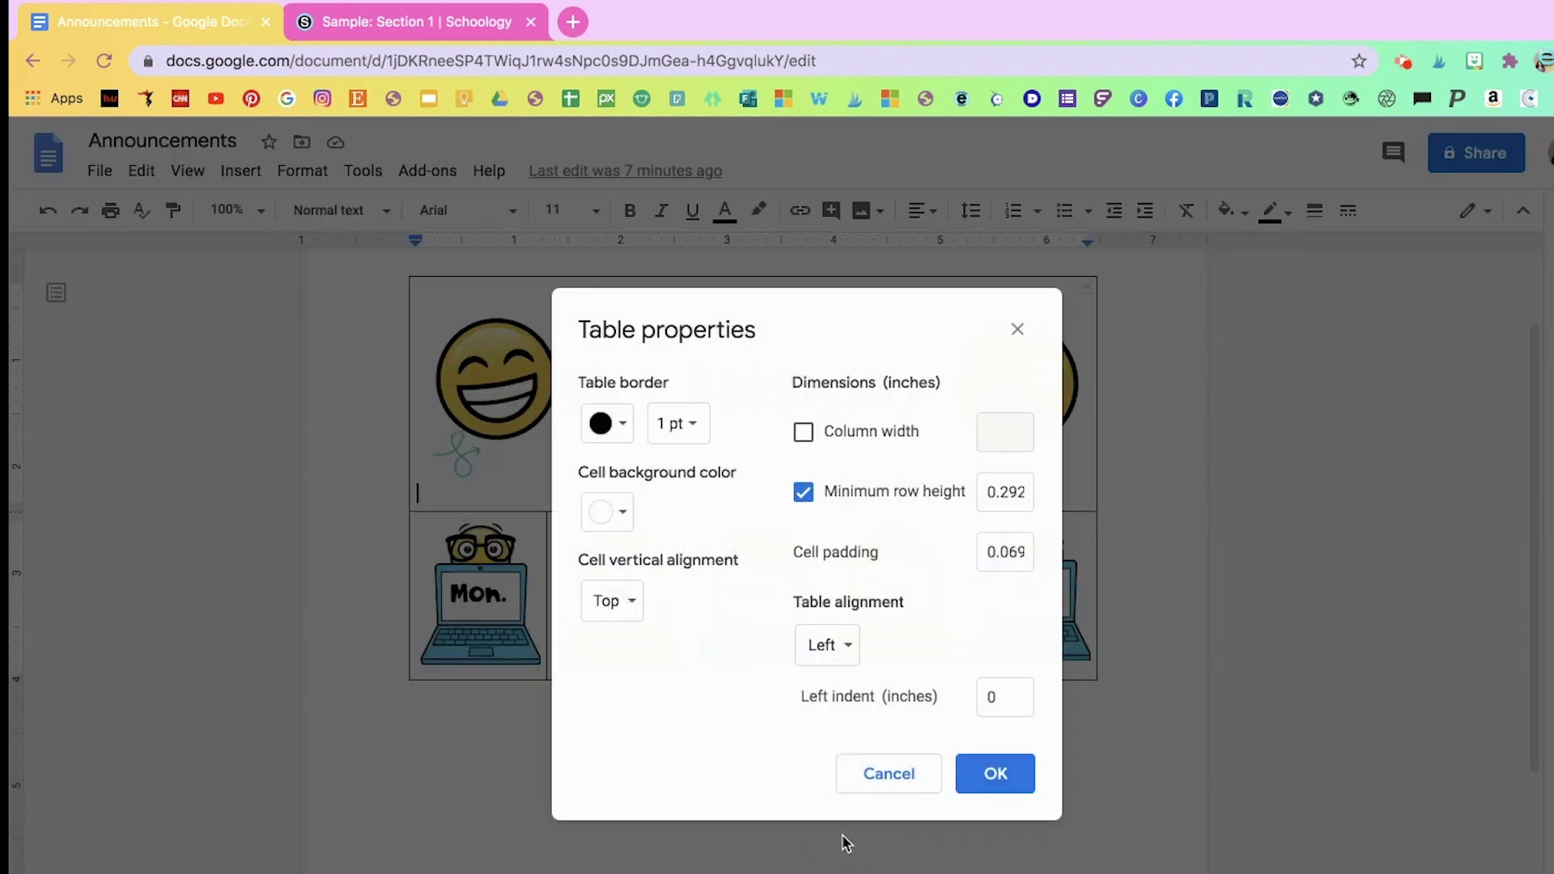
pyautogui.click(620, 437)
pyautogui.click(825, 469)
pyautogui.click(996, 774)
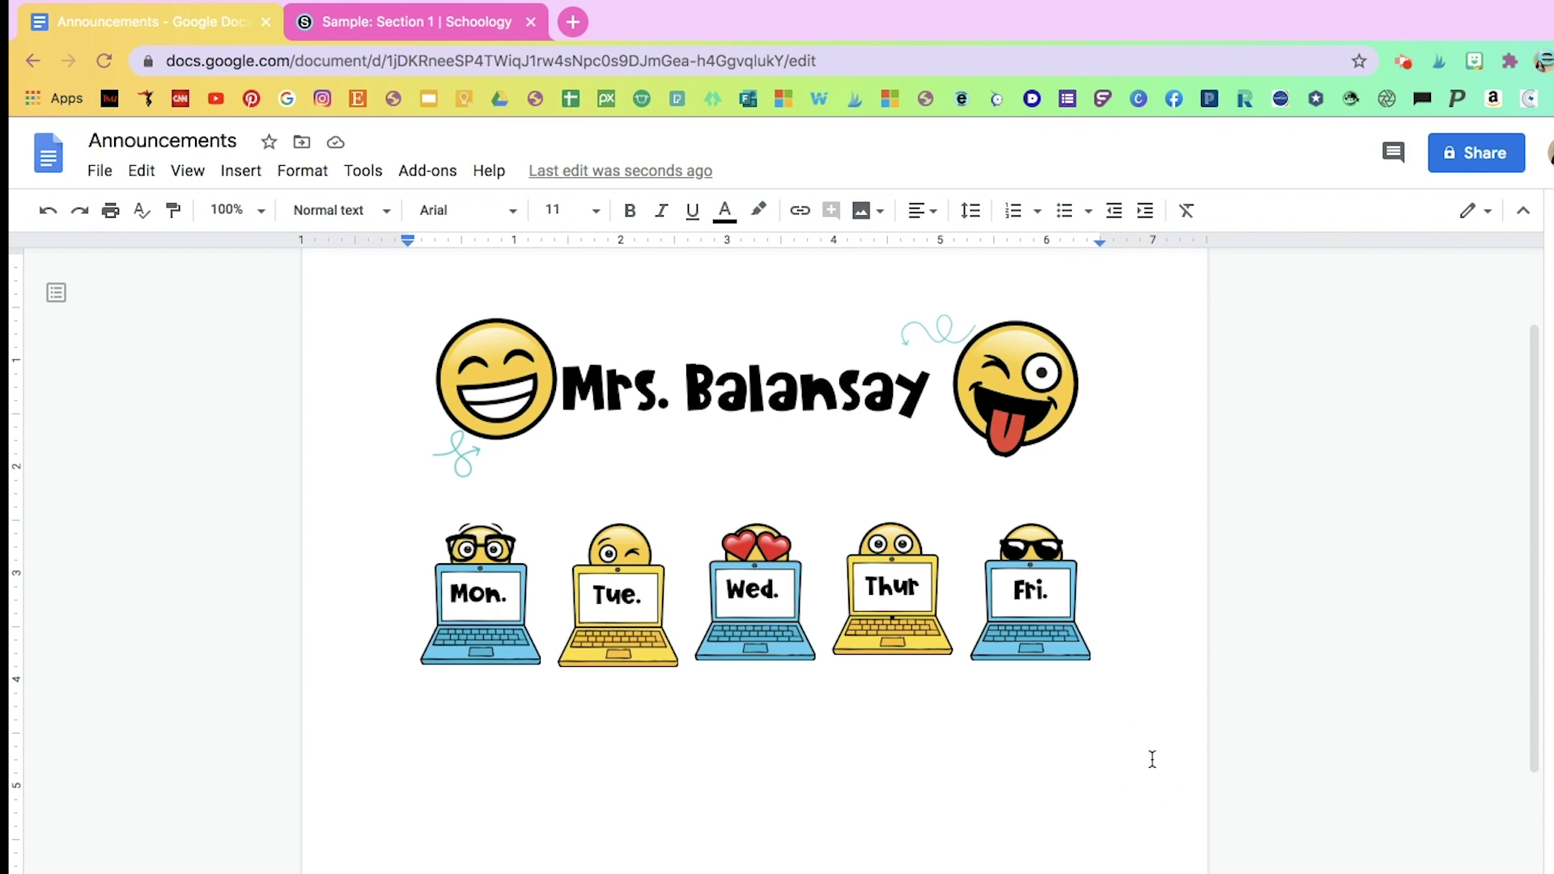
# Step: Select and copy the whole banner table
pyautogui.moveTo(1152, 756); pyautogui.dragTo(551, 302)
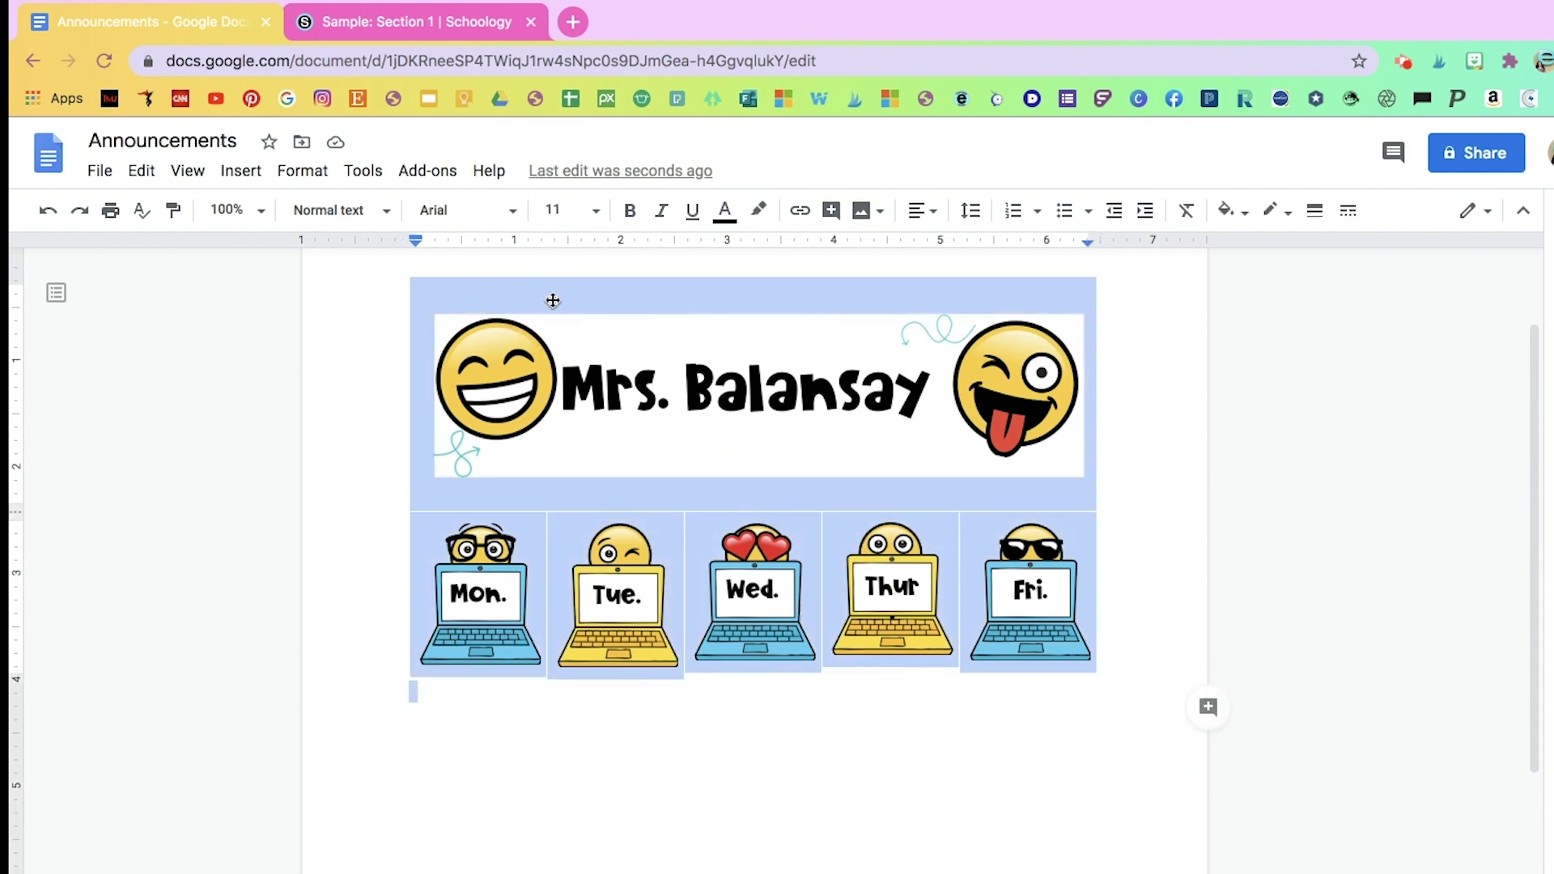
pyautogui.rightClick(615, 306)
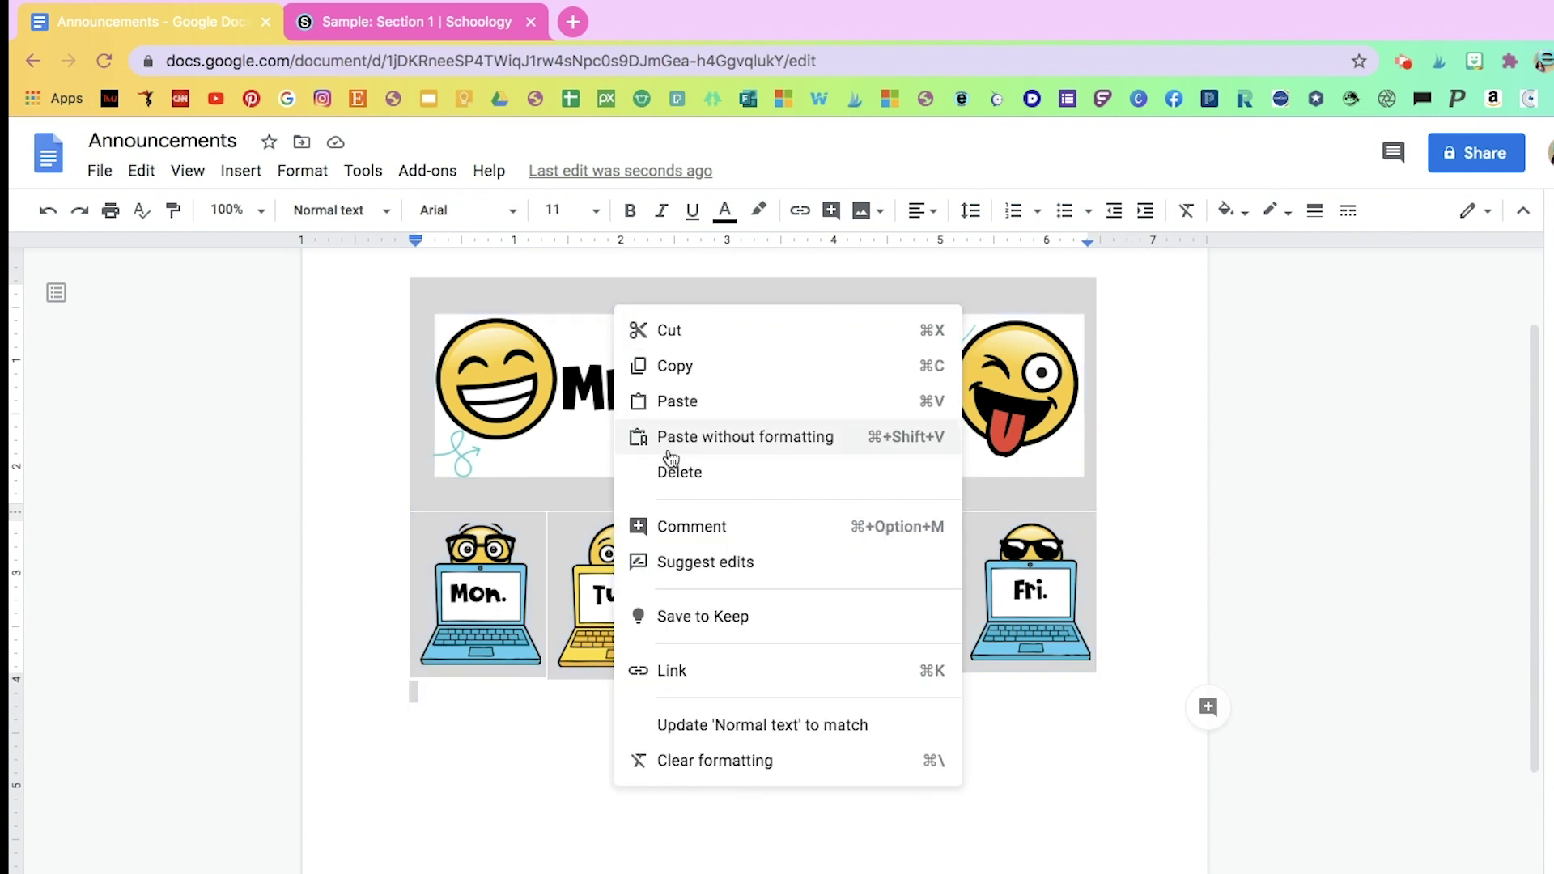
pyautogui.click(690, 371)
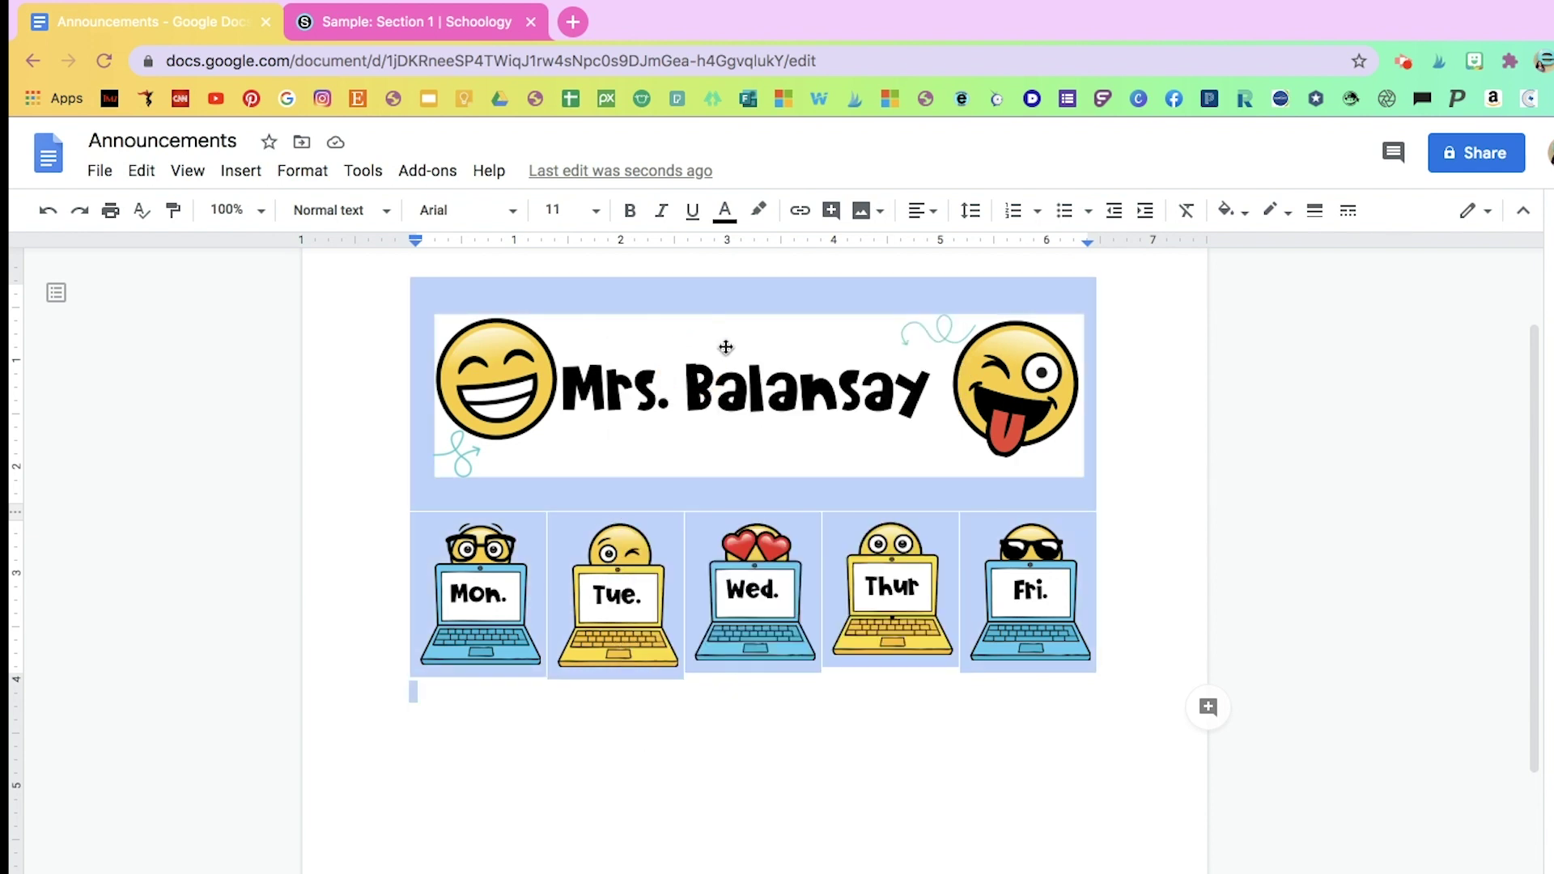
# Step: Paste the copied banner table into a new Schoology course update and post it
pyautogui.click(483, 26)
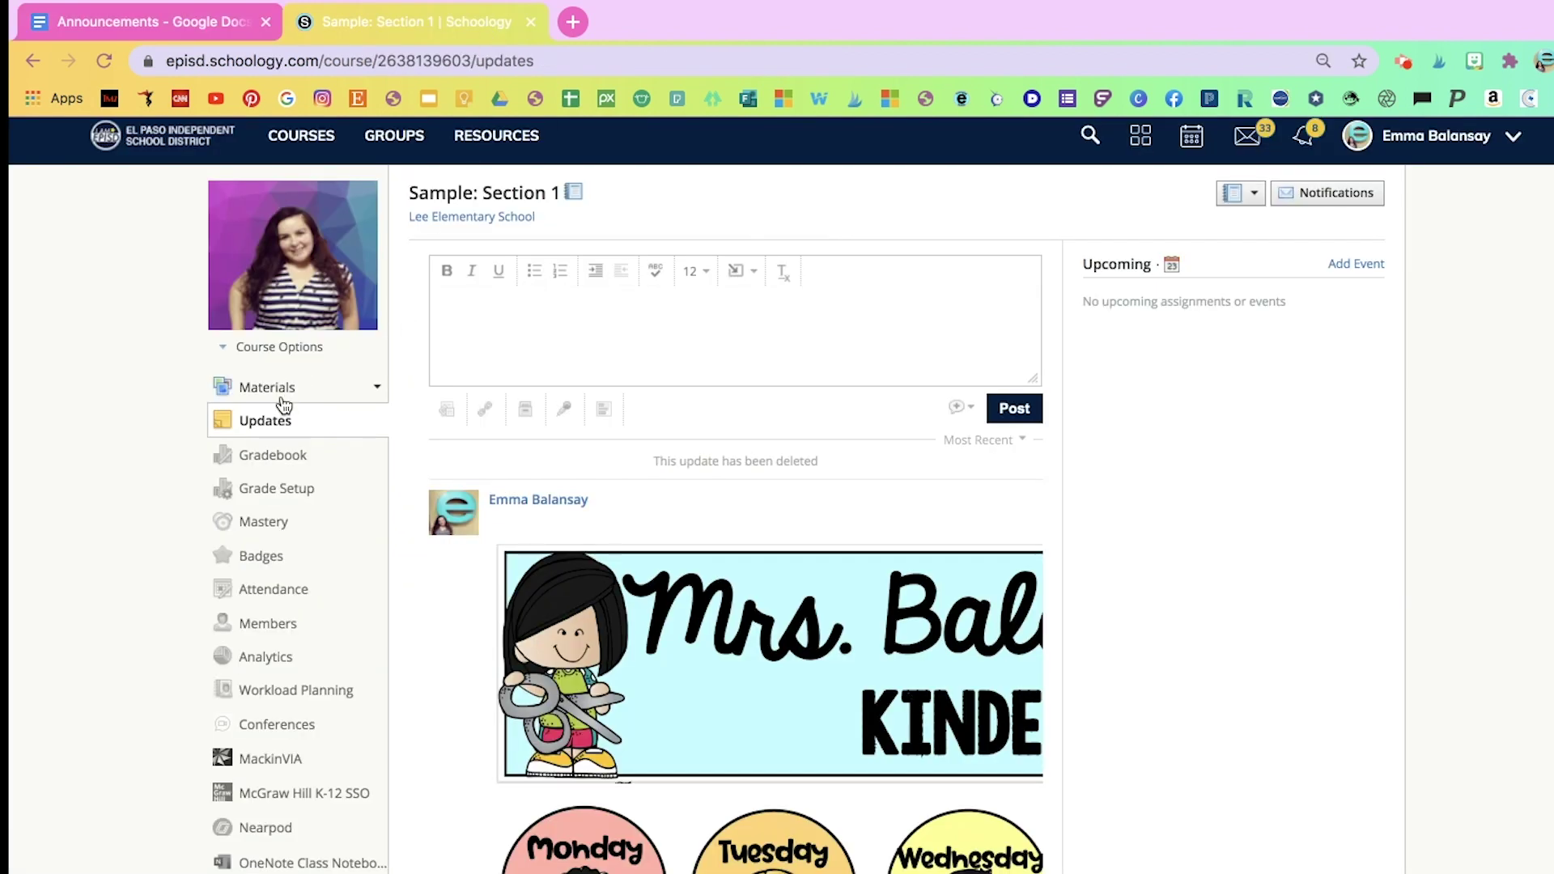
pyautogui.click(485, 293)
pyautogui.hotkey('ctrl', 'v')
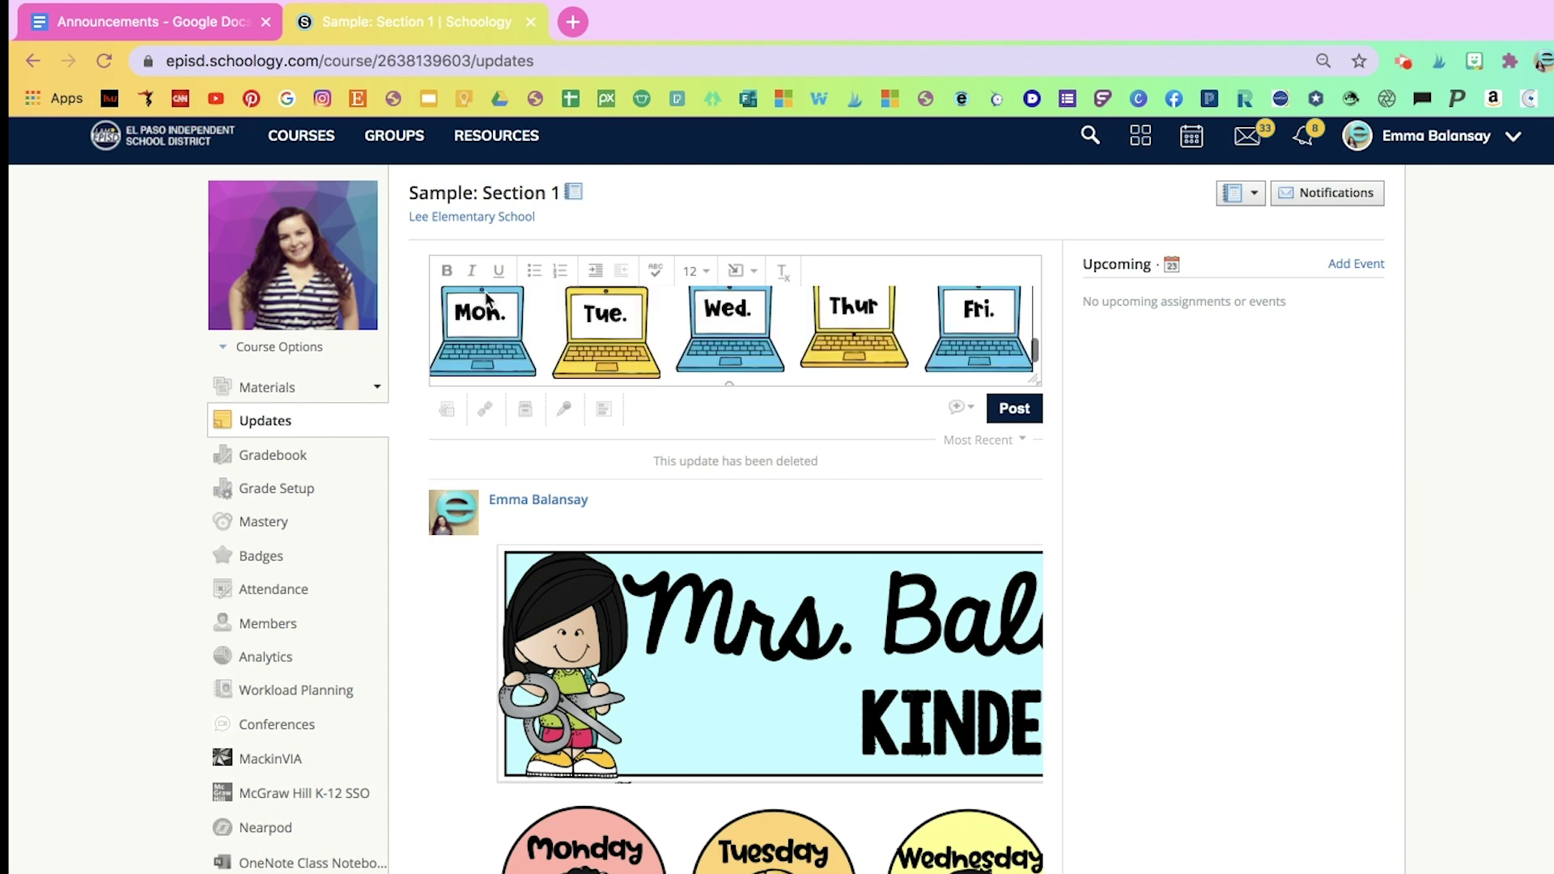
pyautogui.click(975, 412)
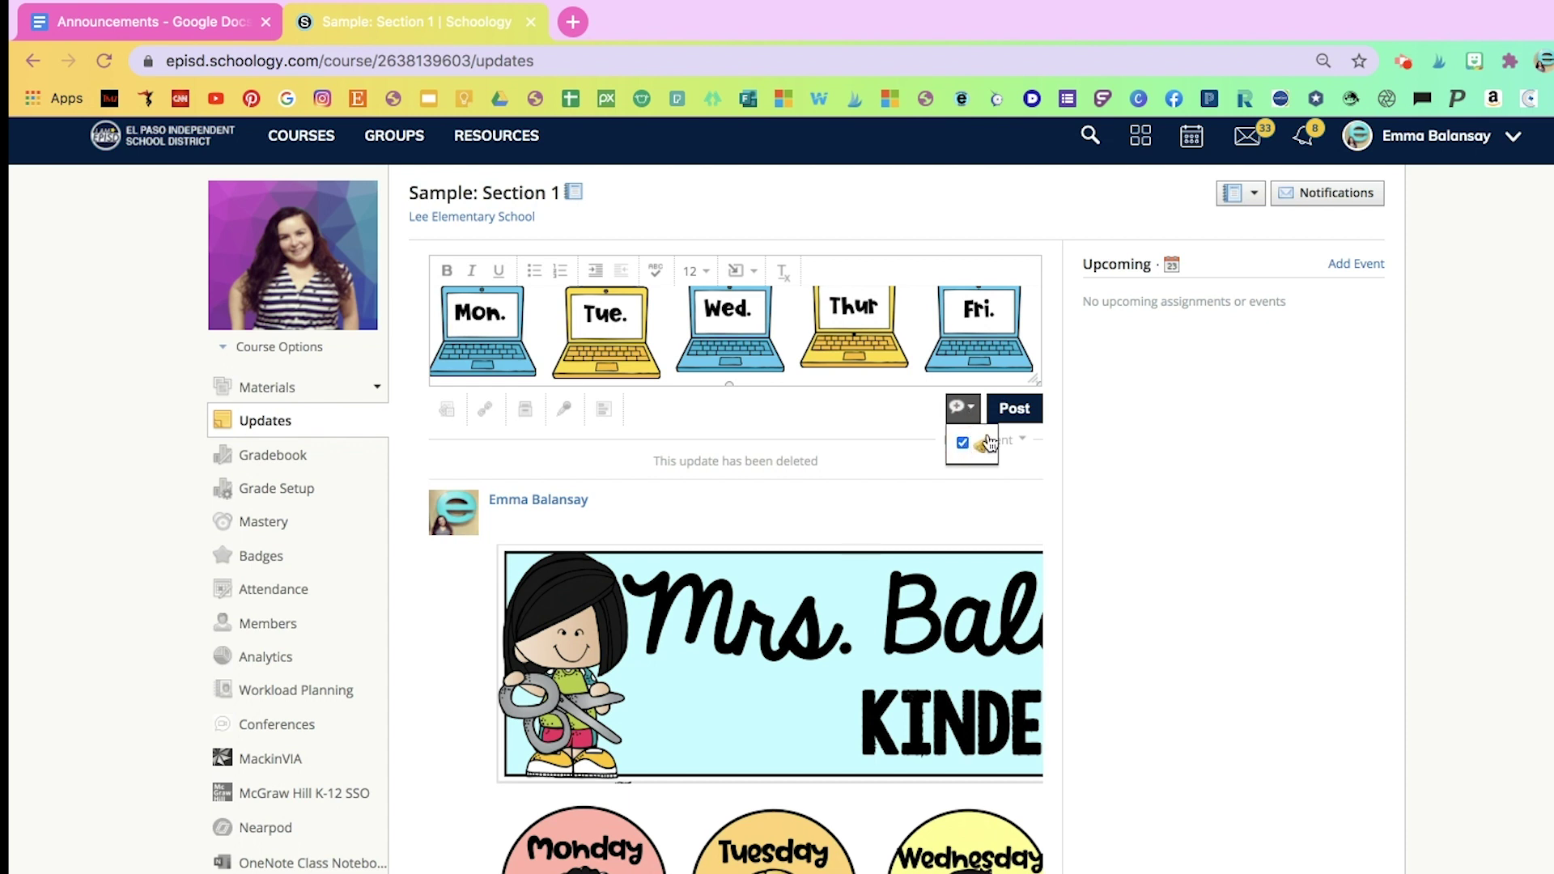
pyautogui.click(1017, 412)
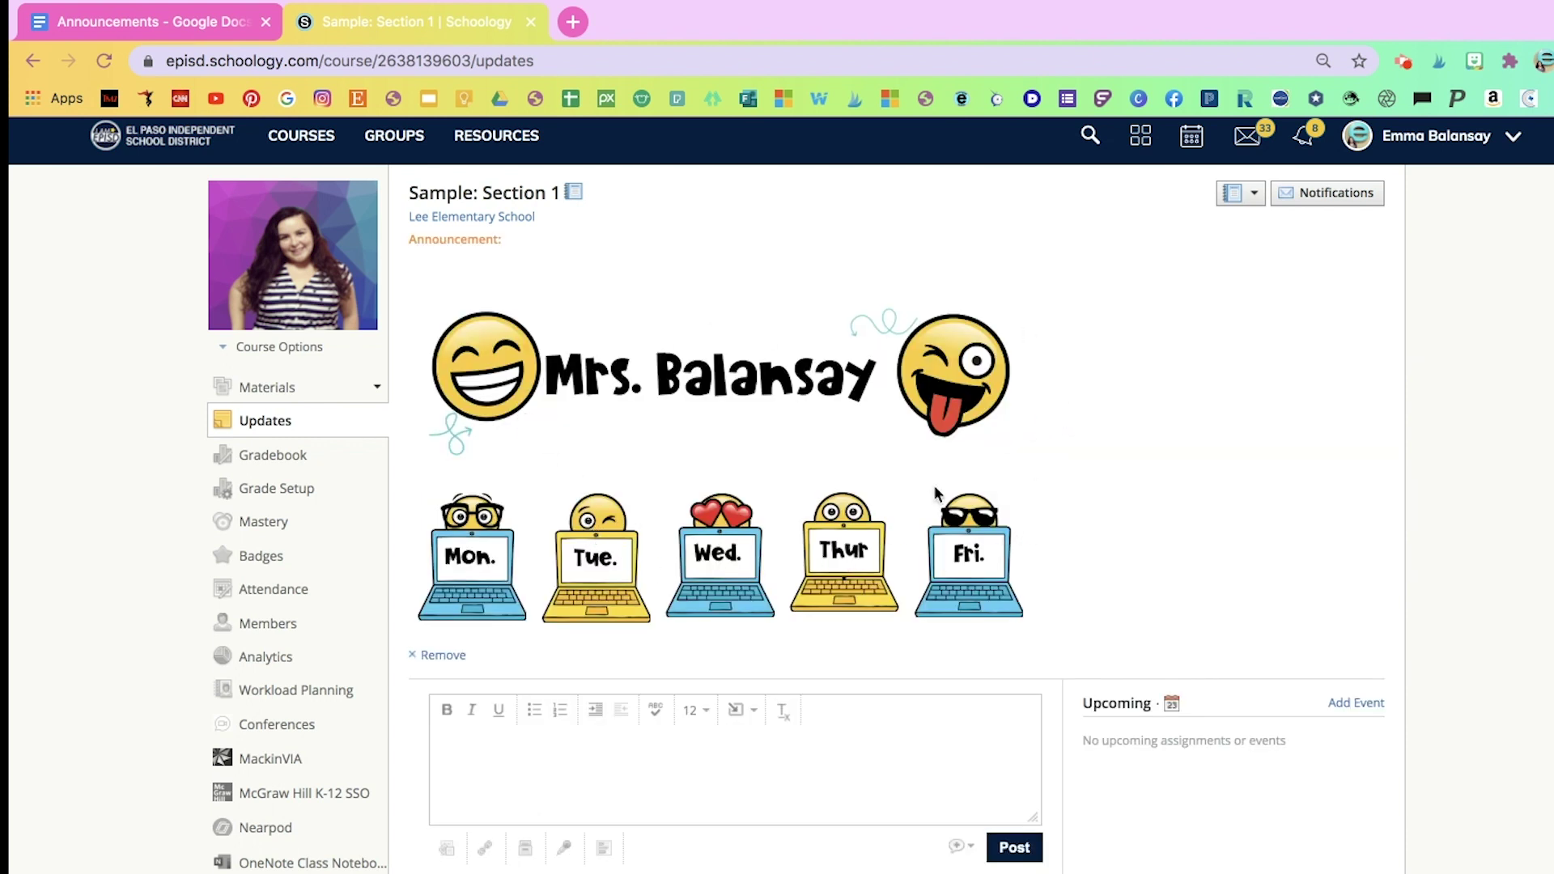
# Step: Test the banner's Mon. and Tue. laptop icons, confirming each opens its day folder
pyautogui.click(467, 560)
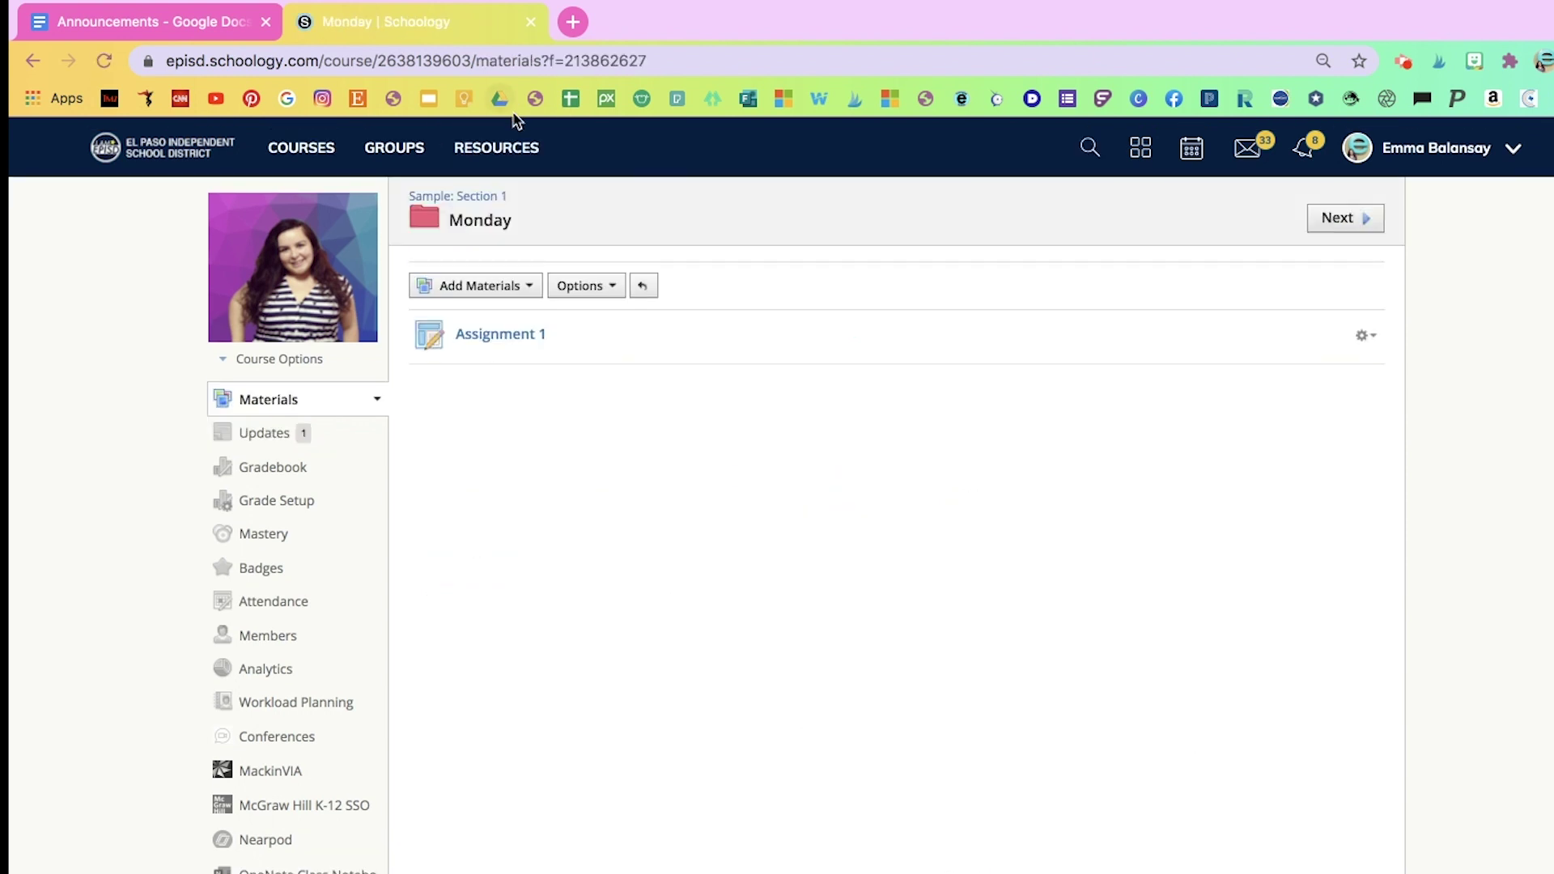
pyautogui.click(259, 411)
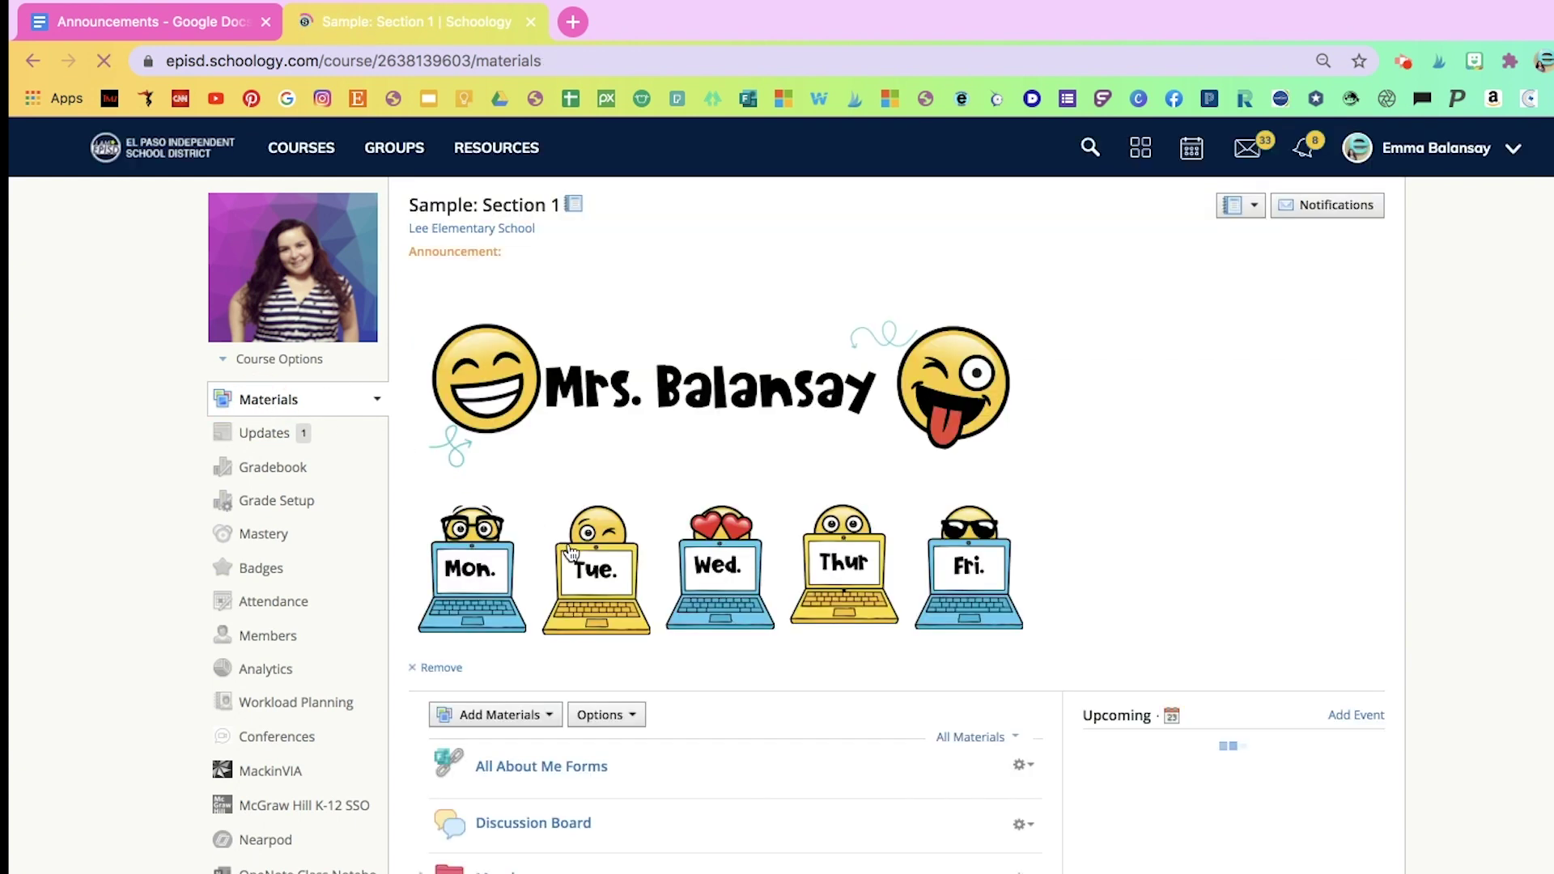
pyautogui.click(570, 553)
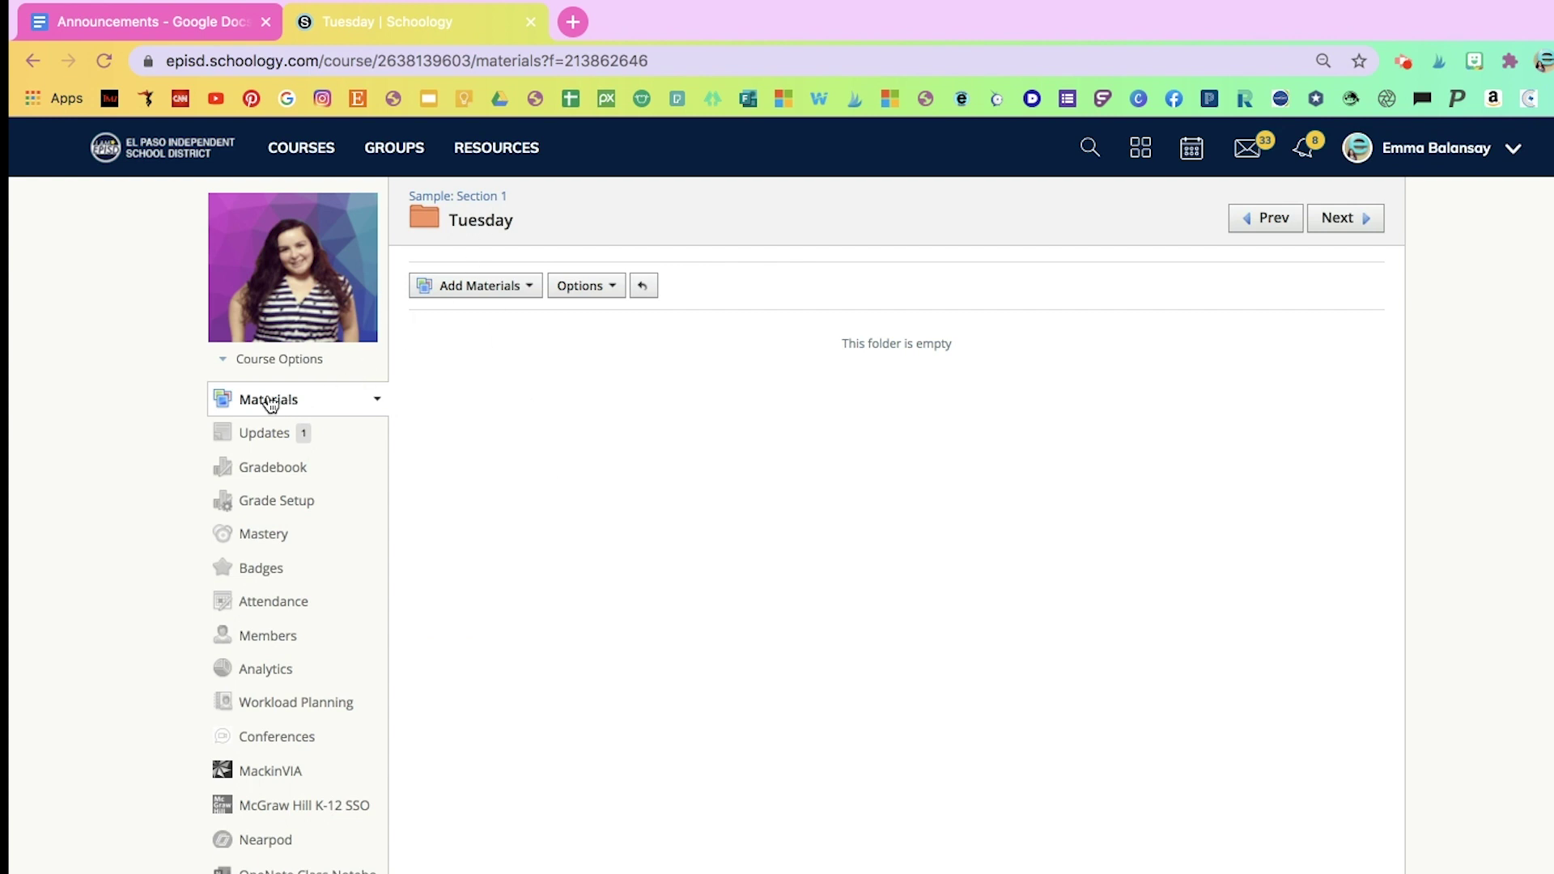
pyautogui.click(263, 436)
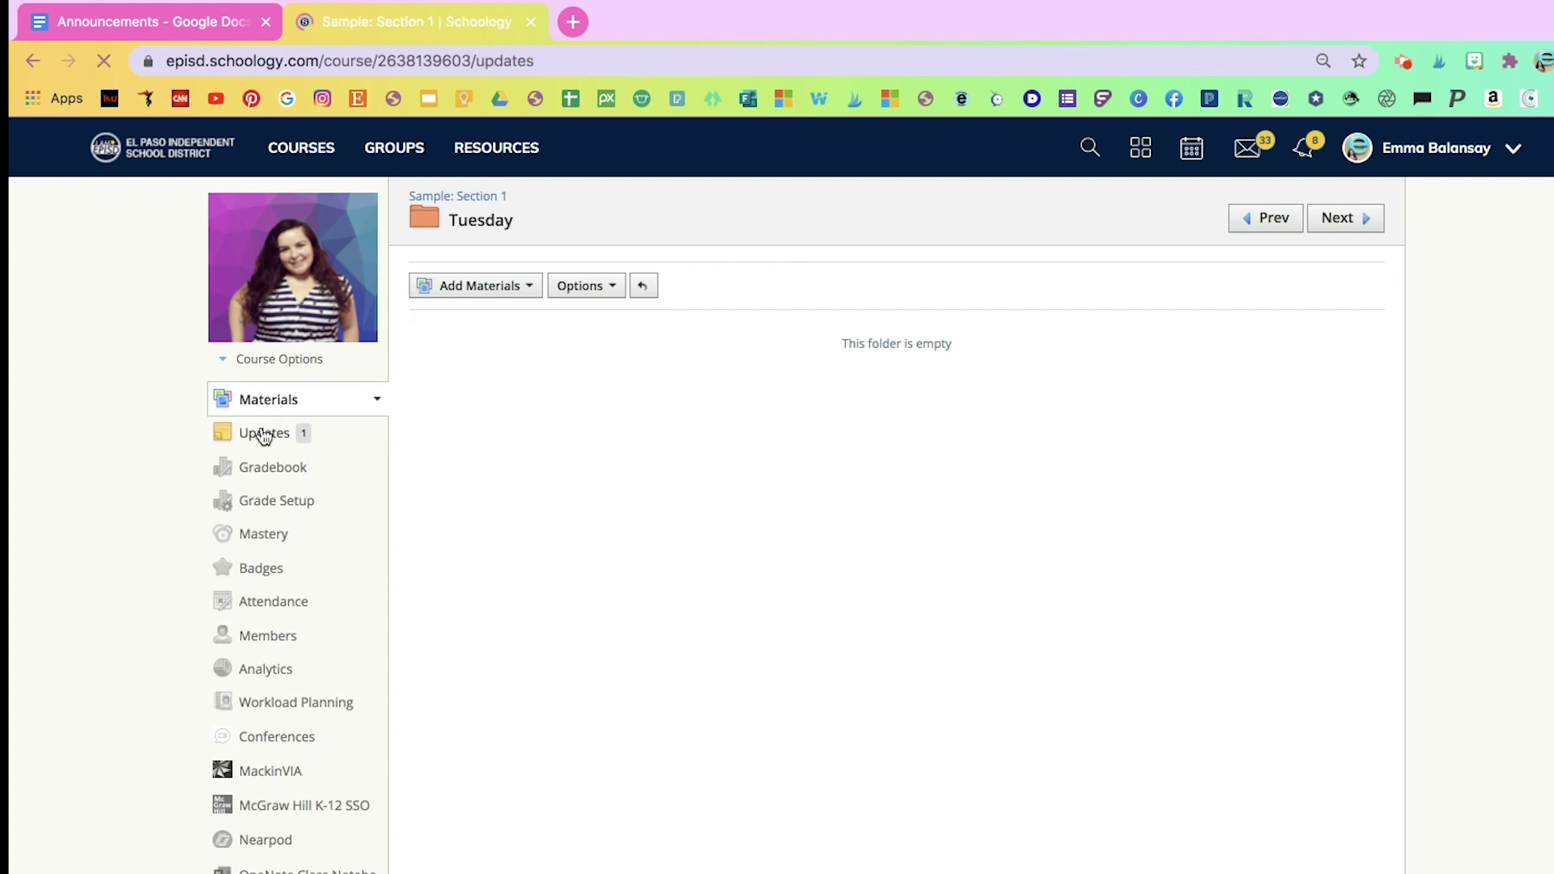